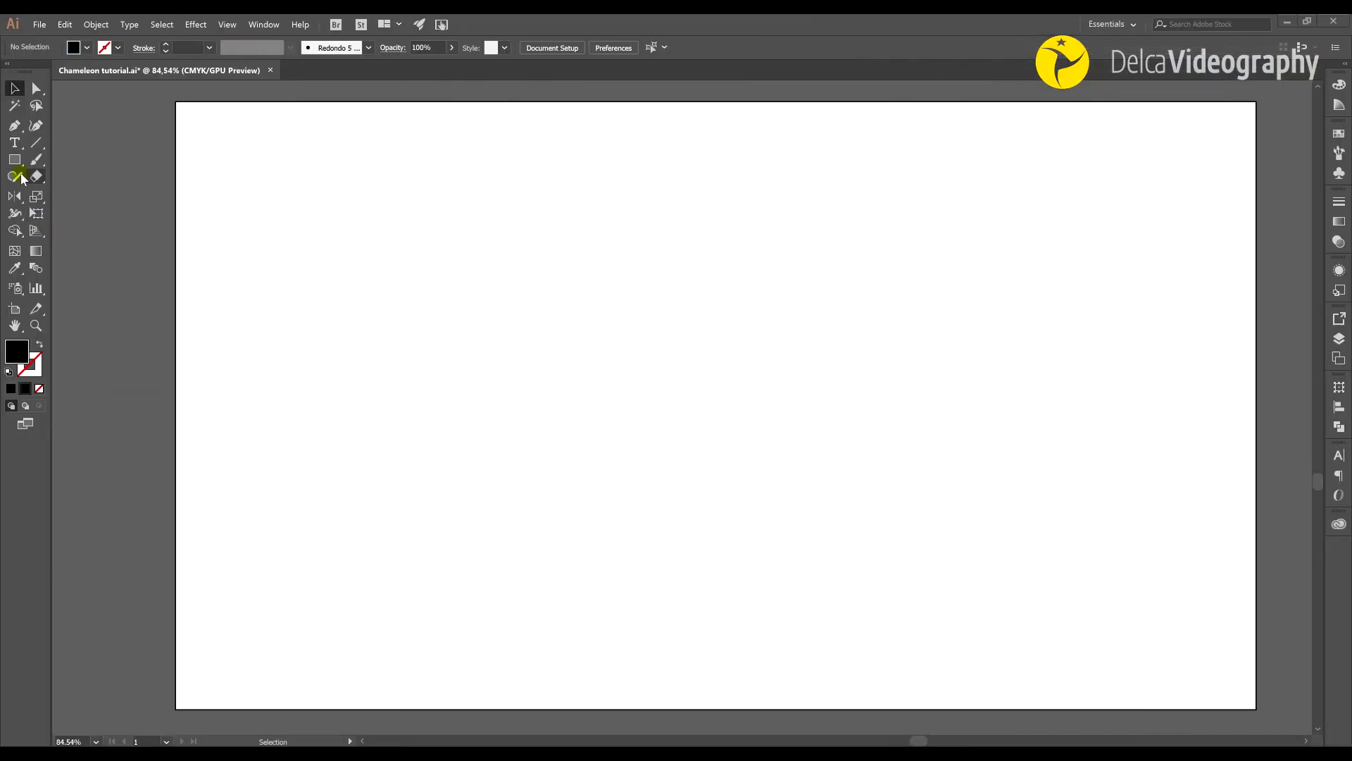
Draw a circle about 223 mm wide at the artboard centre with no fill and a 1 pt stroke
click(14, 159)
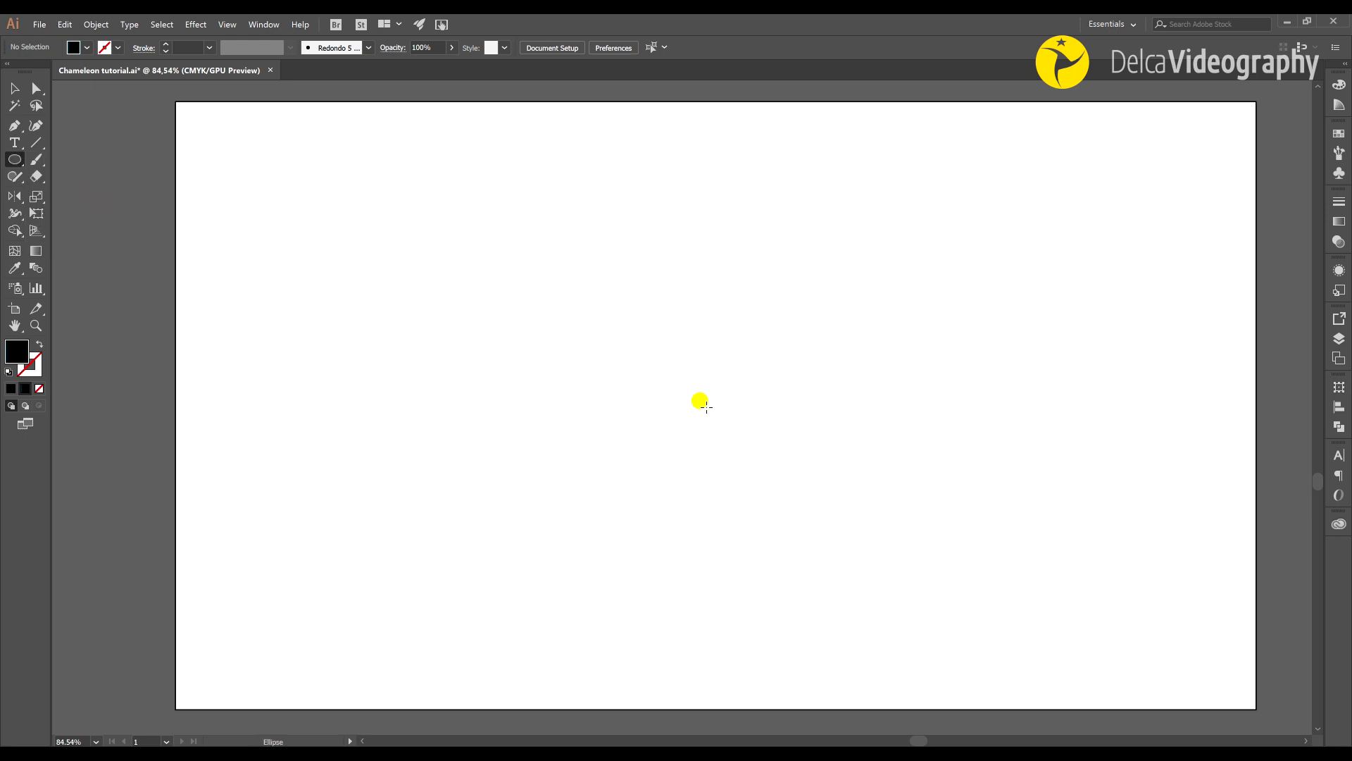
drag(720, 412, 905, 475)
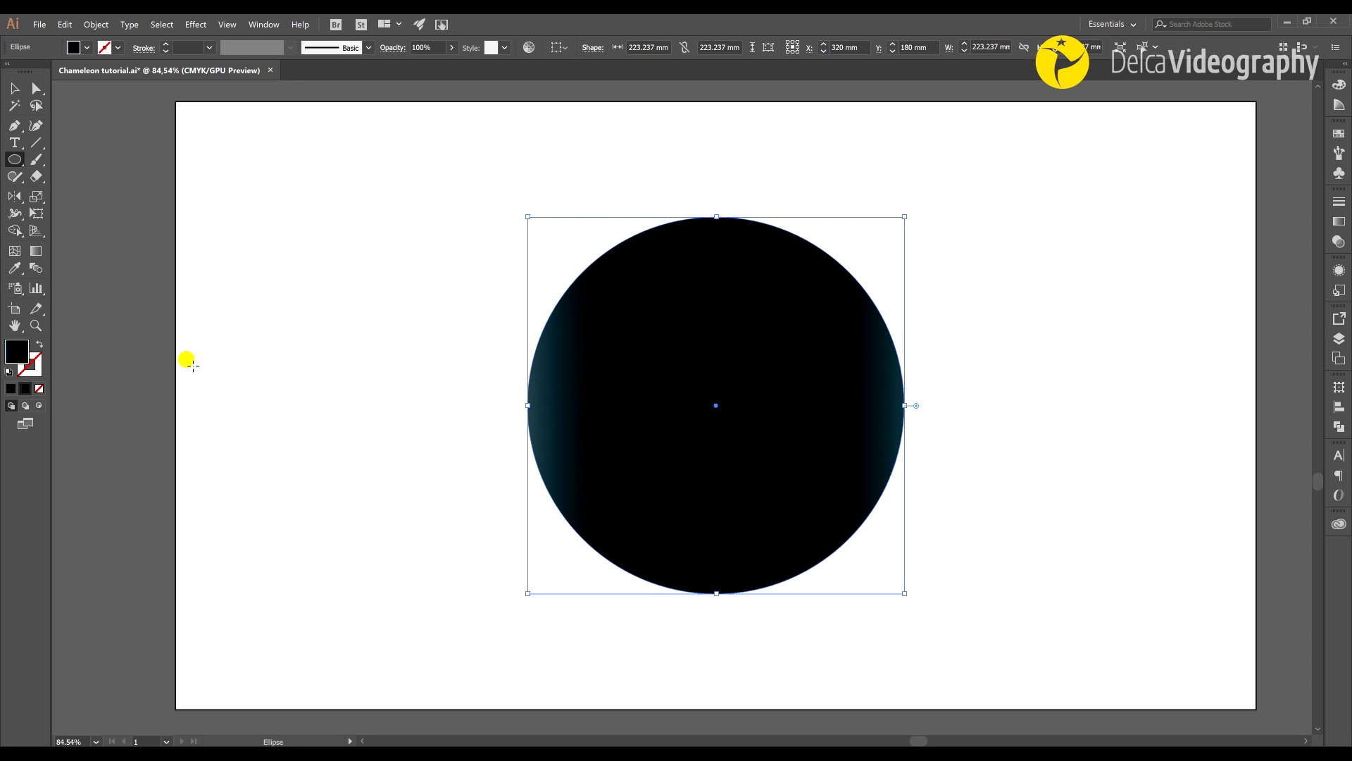
click(41, 345)
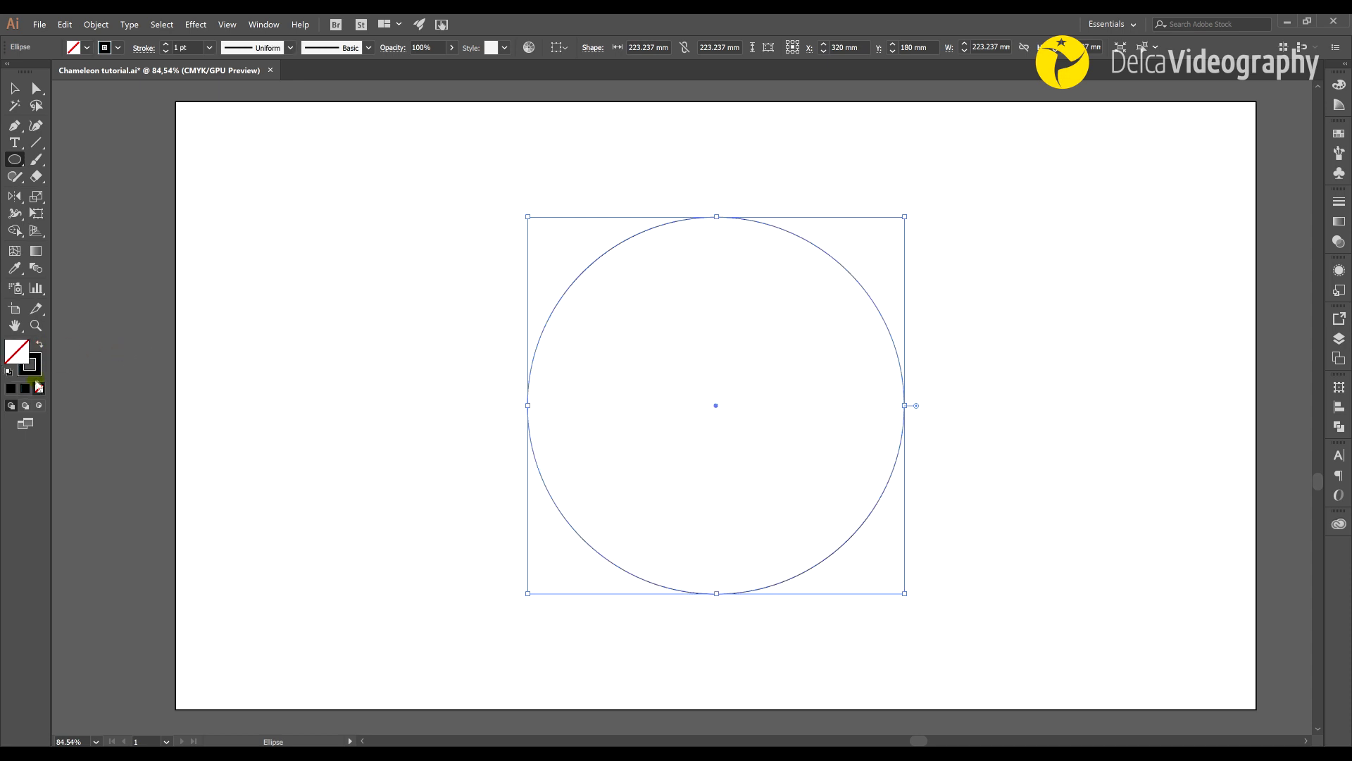
Set the circle's width and height to exactly 220 mm
double_click(1004, 47)
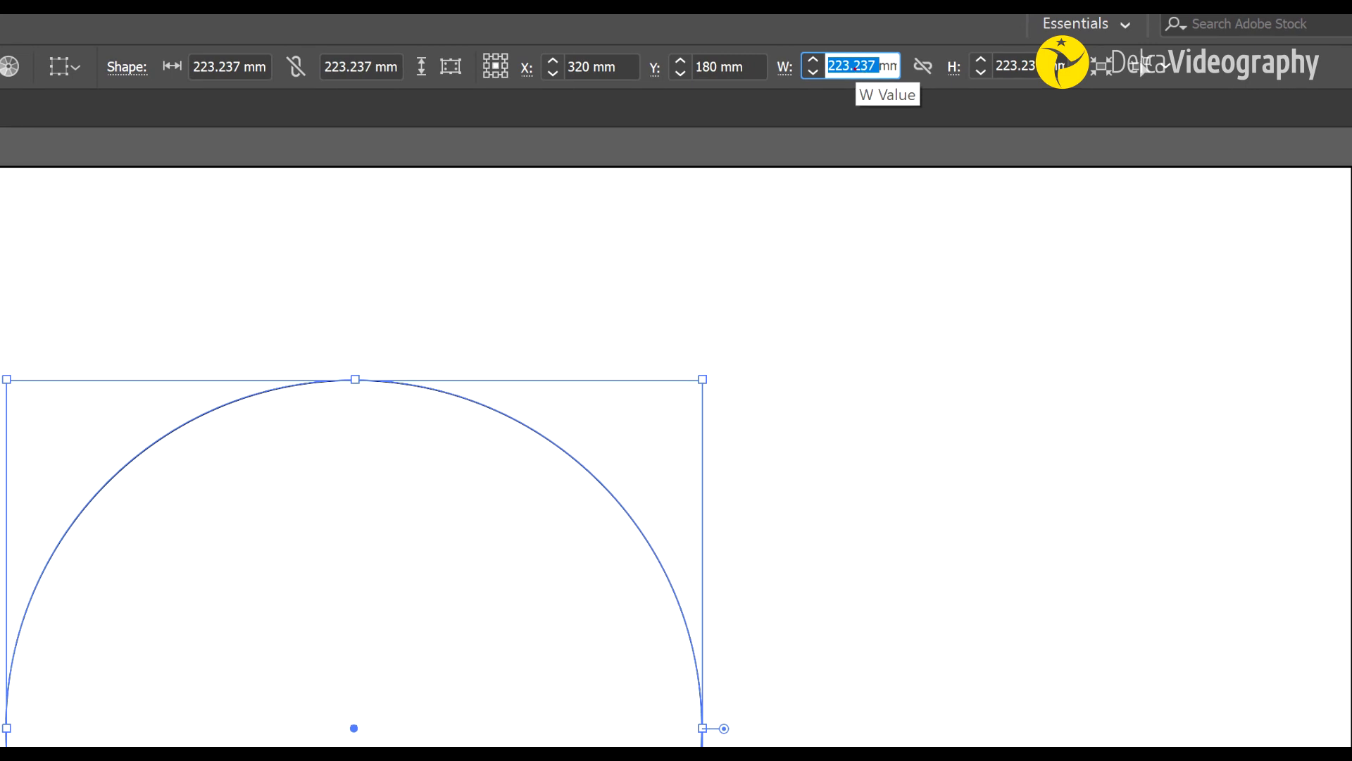
text(220)
key(Tab)
key(Return)
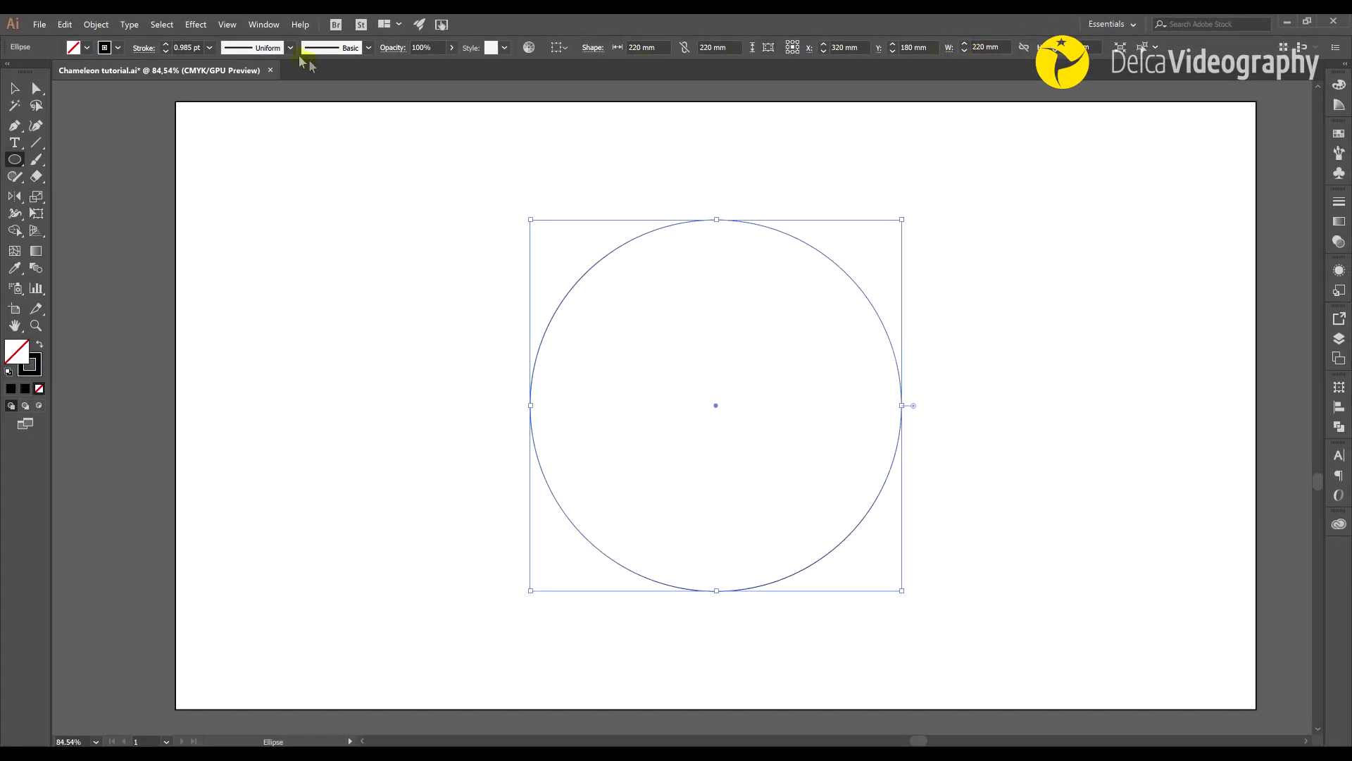
Give the circle's outline Width Profile 4 and a 25 pt stroke weight
click(289, 48)
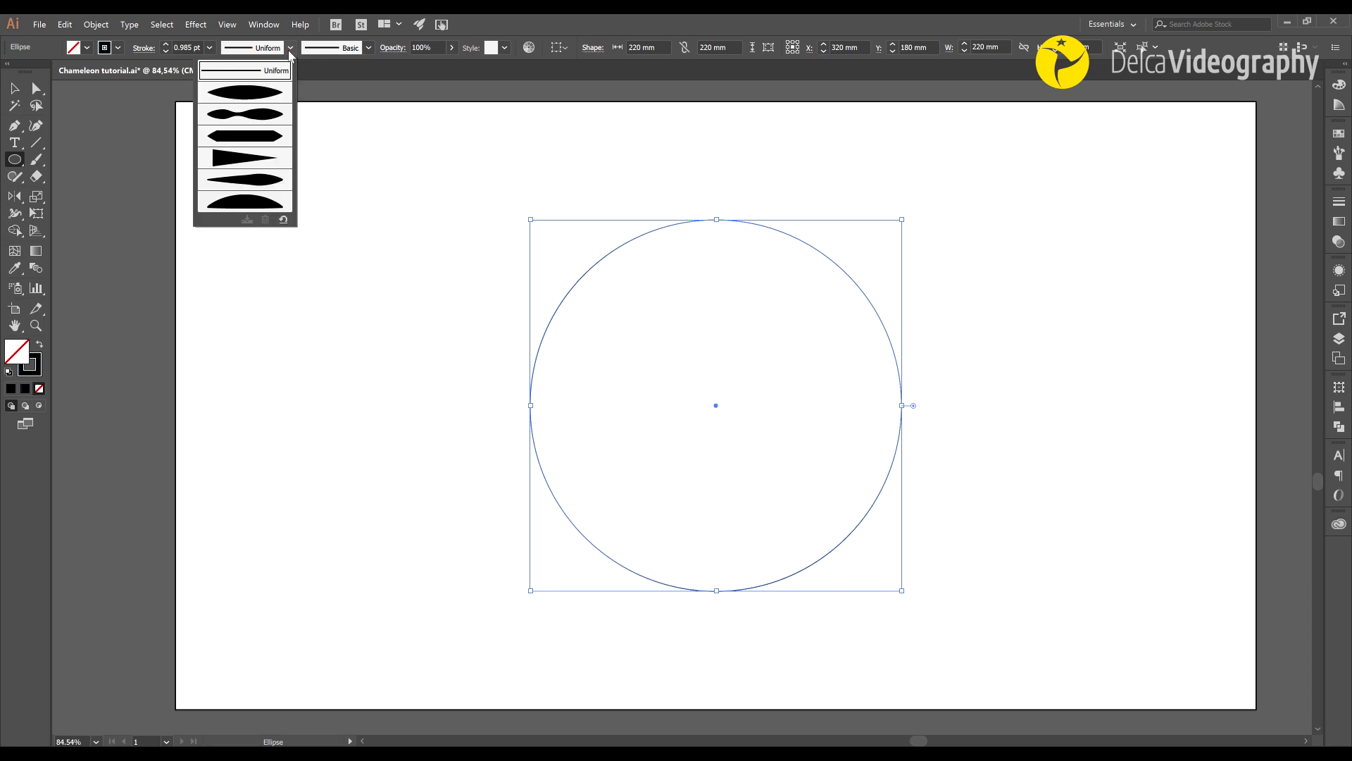
click(231, 160)
click(184, 49)
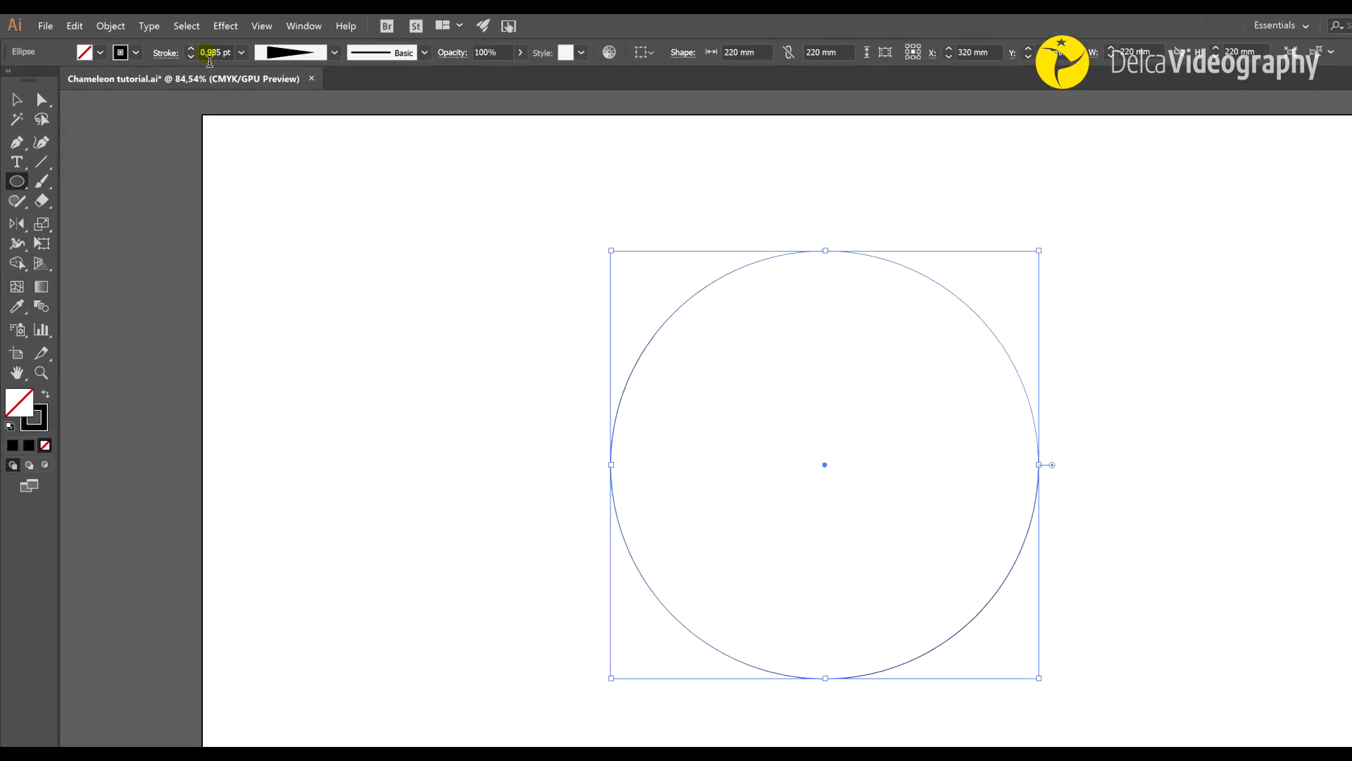
text(25)
key(Return)
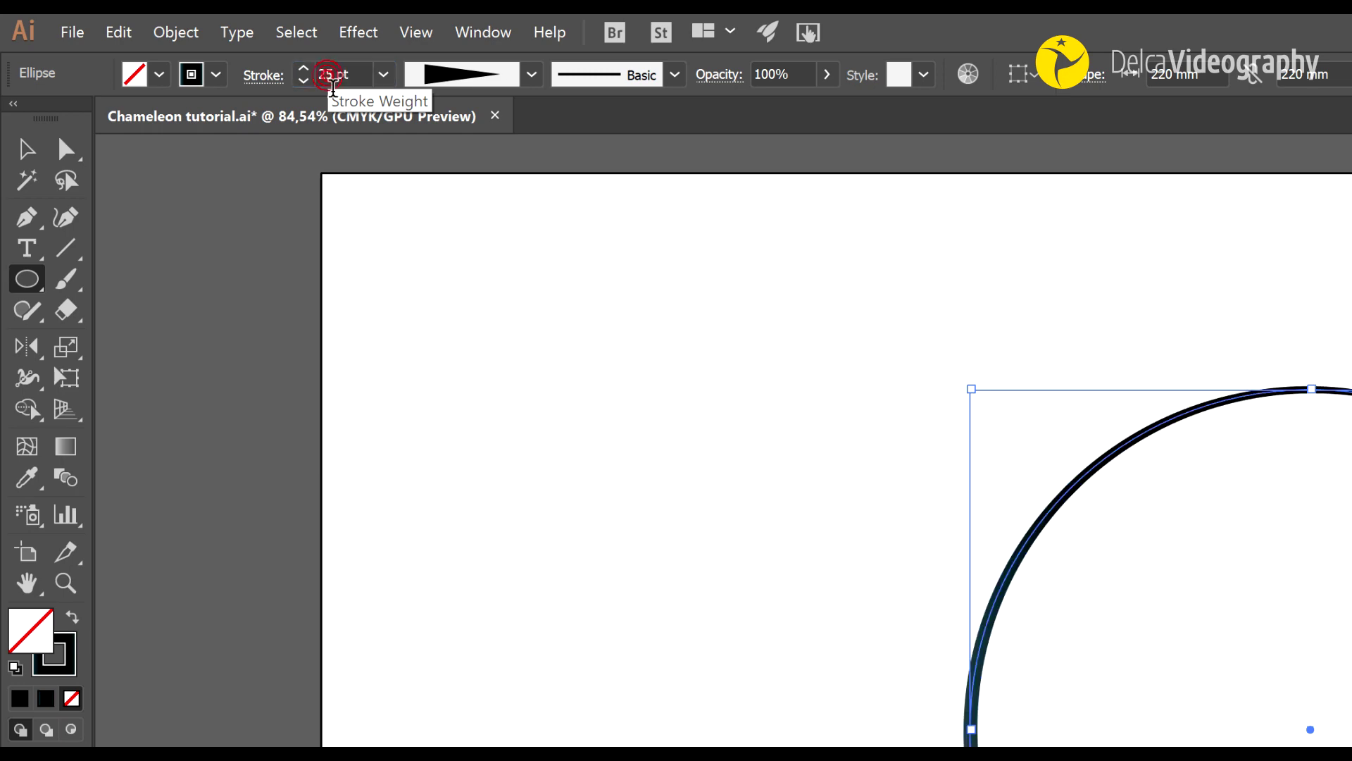
Flip the stroke profile and use round caps with a dashed line of dash 0 pt and gap 30 pt
click(271, 78)
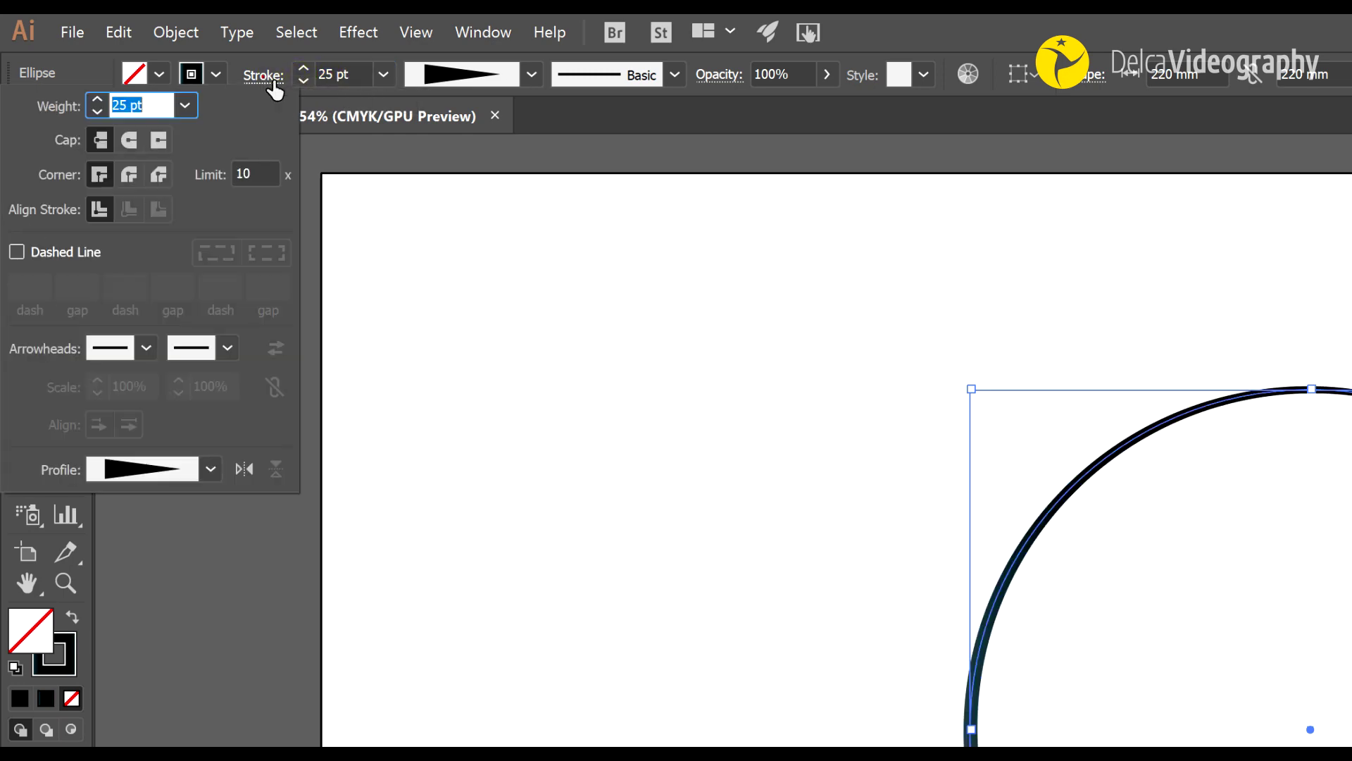
click(193, 380)
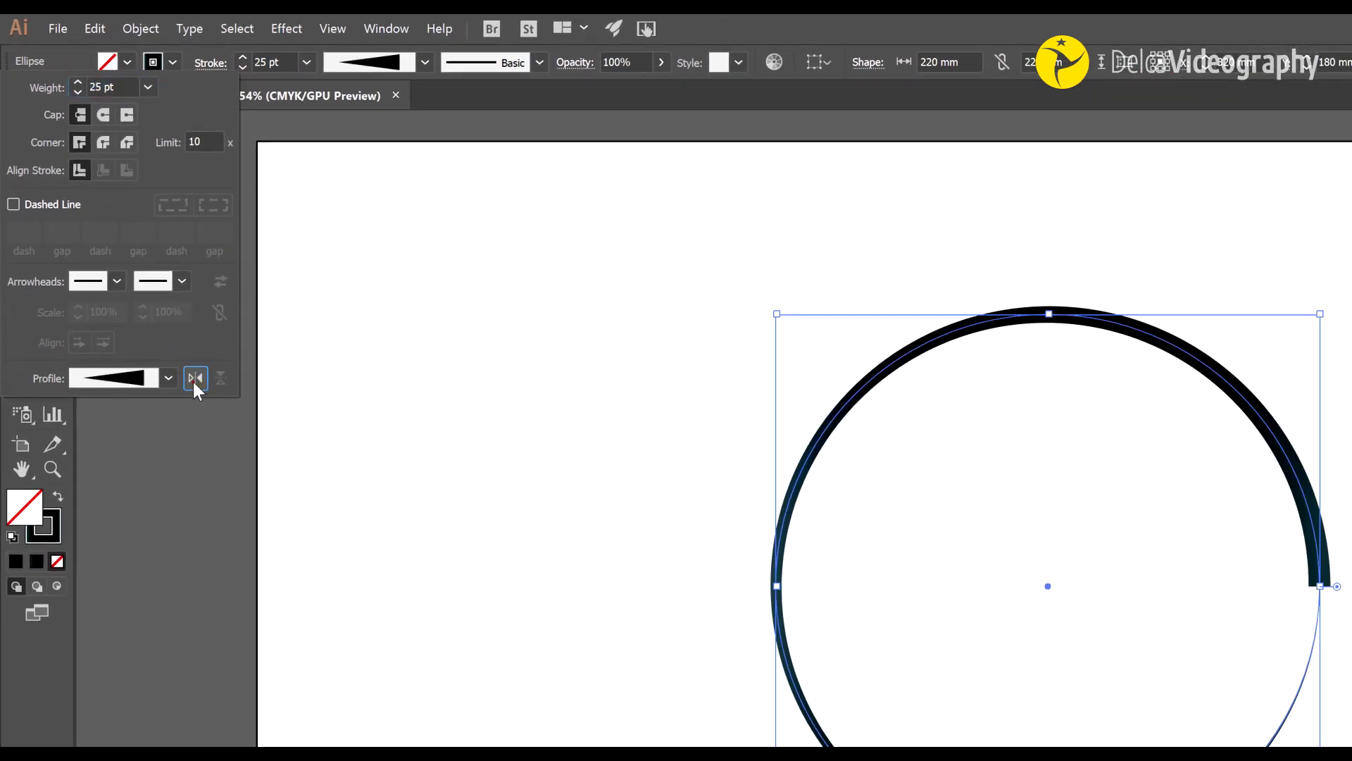
click(98, 115)
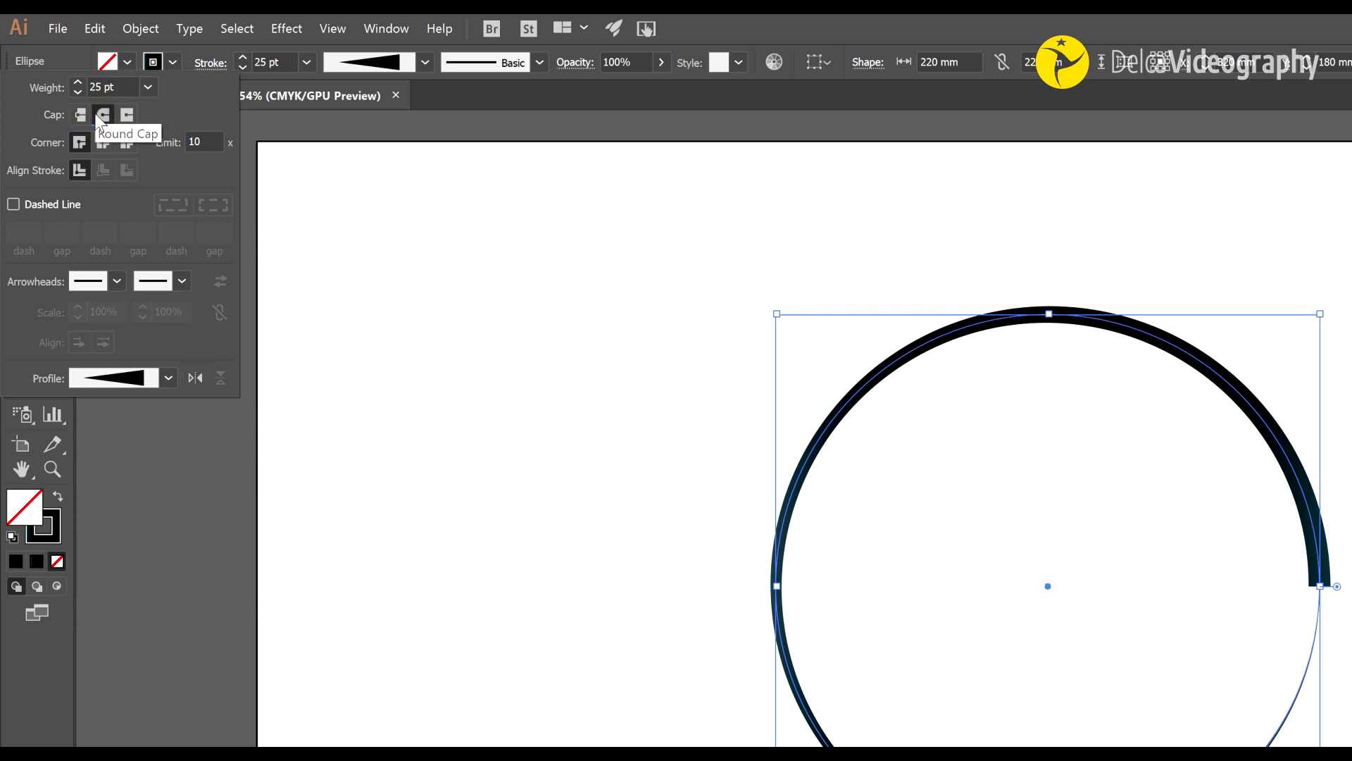
click(13, 204)
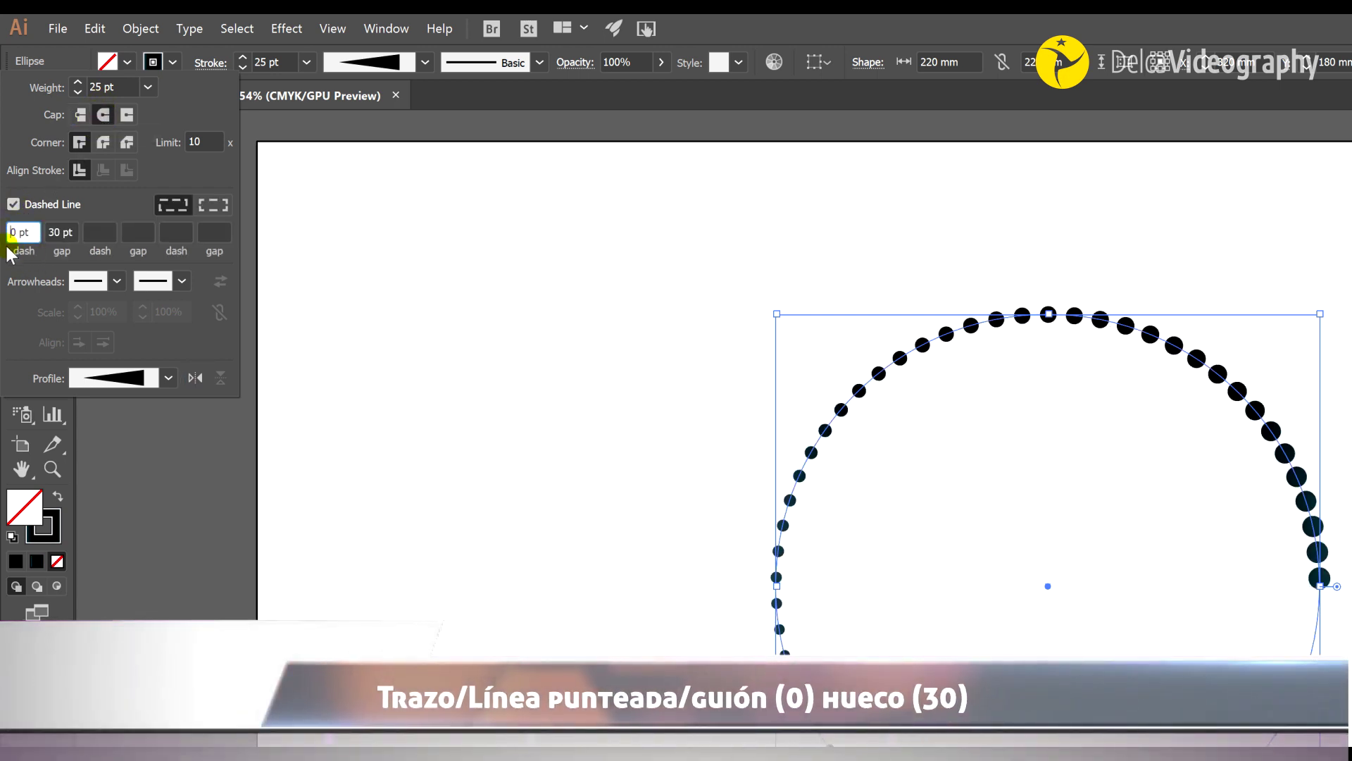
key(Tab)
click(62, 232)
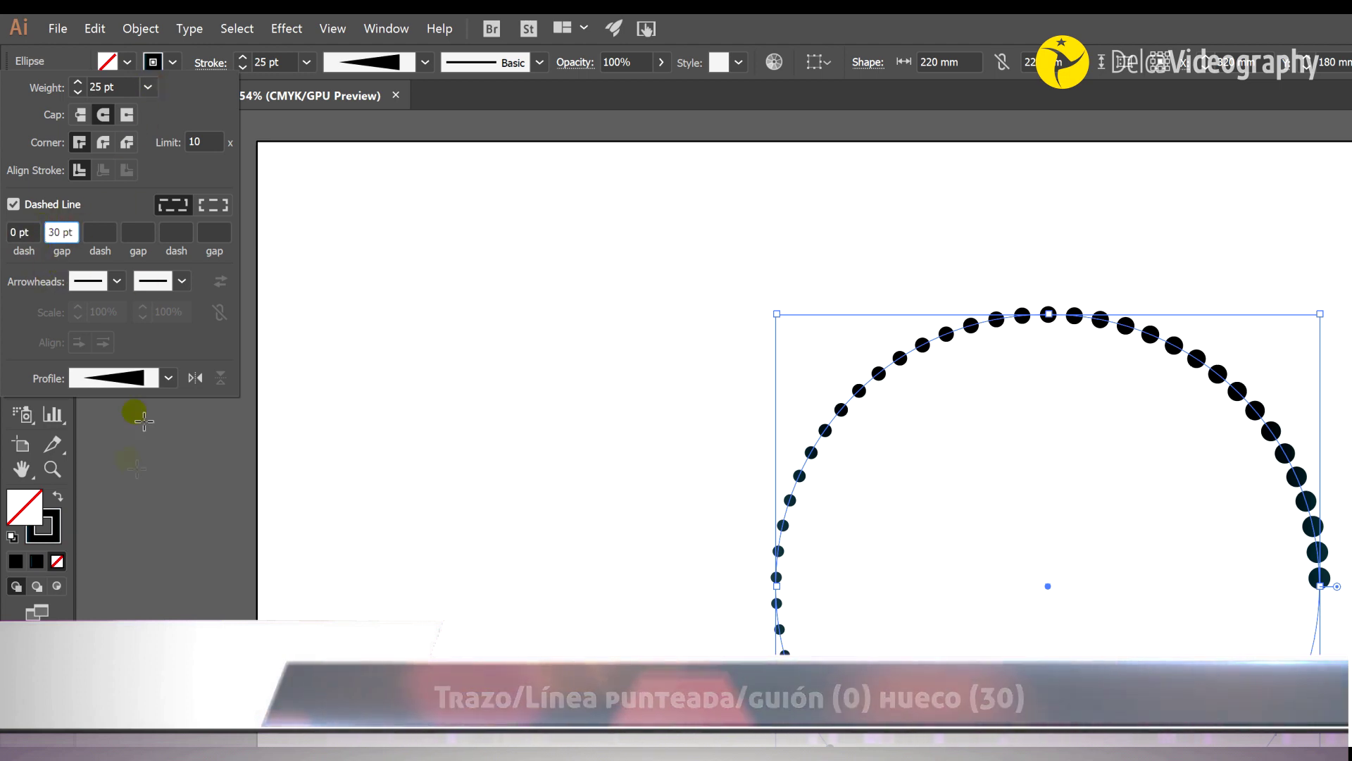
click(127, 498)
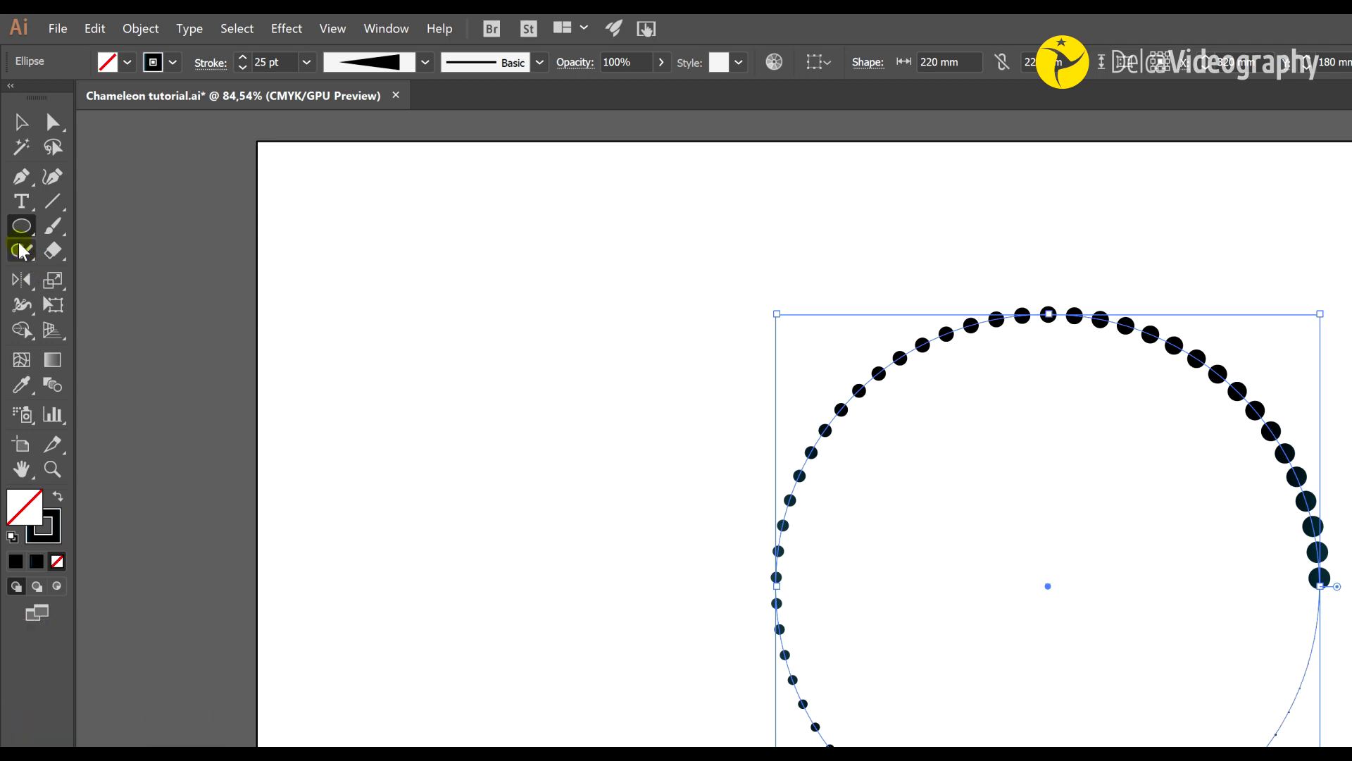
Reflect the dotted ring across the vertical axis so its largest dots sit on the left
click(29, 287)
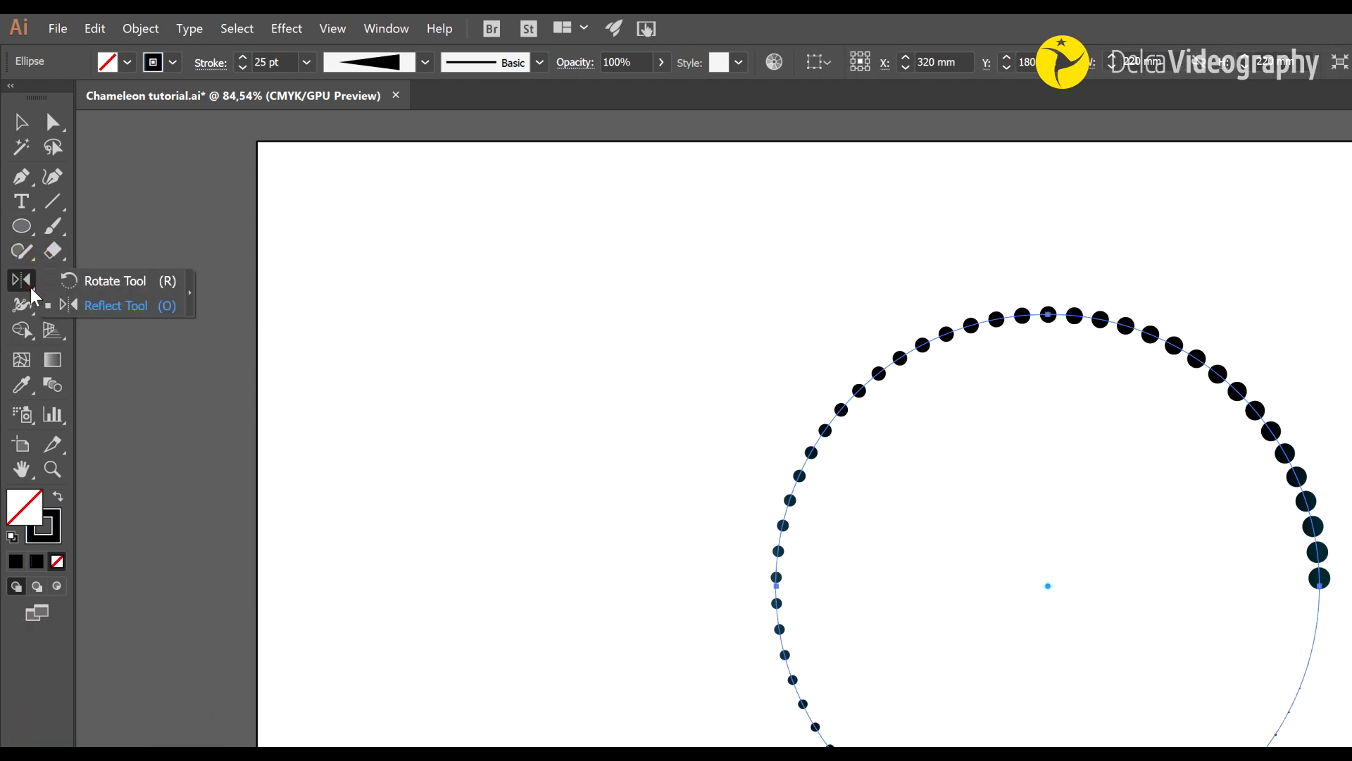
click(109, 305)
click(847, 505)
key(Return)
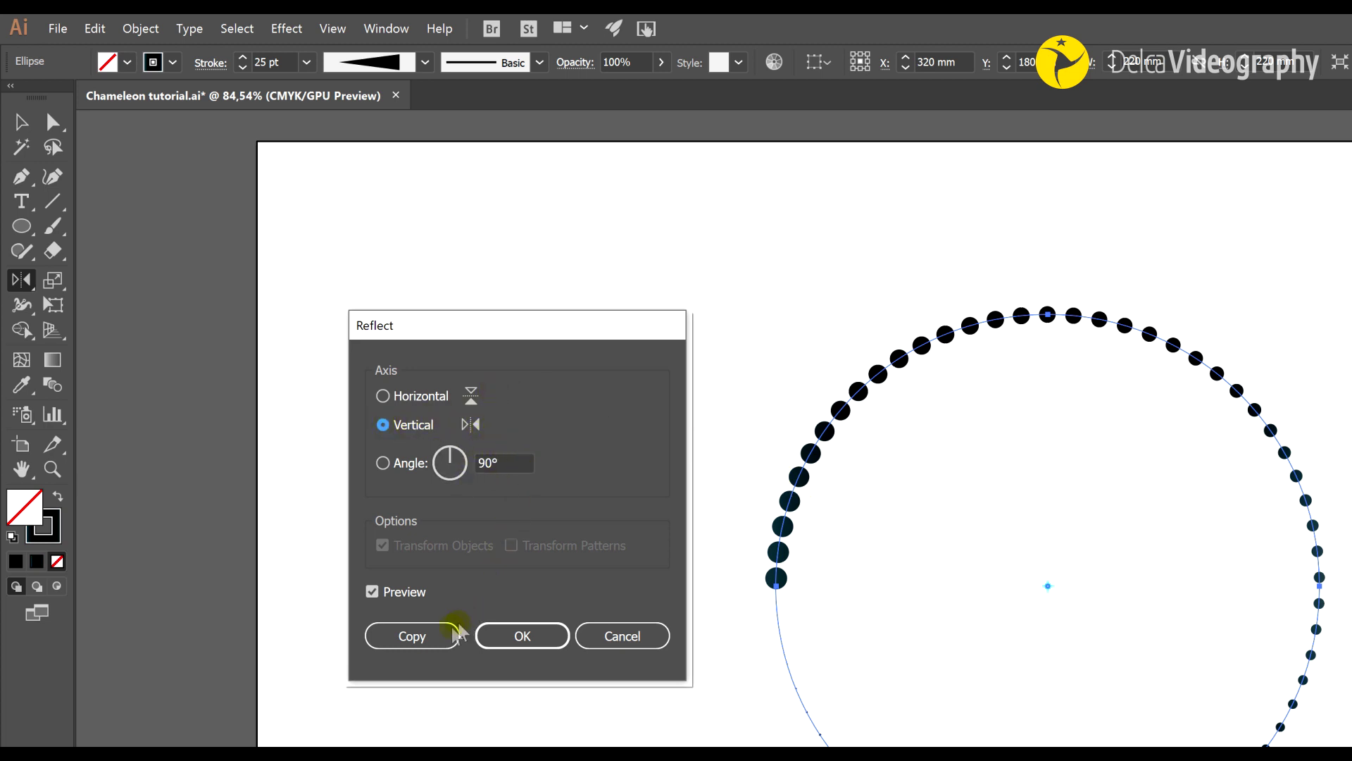
click(529, 636)
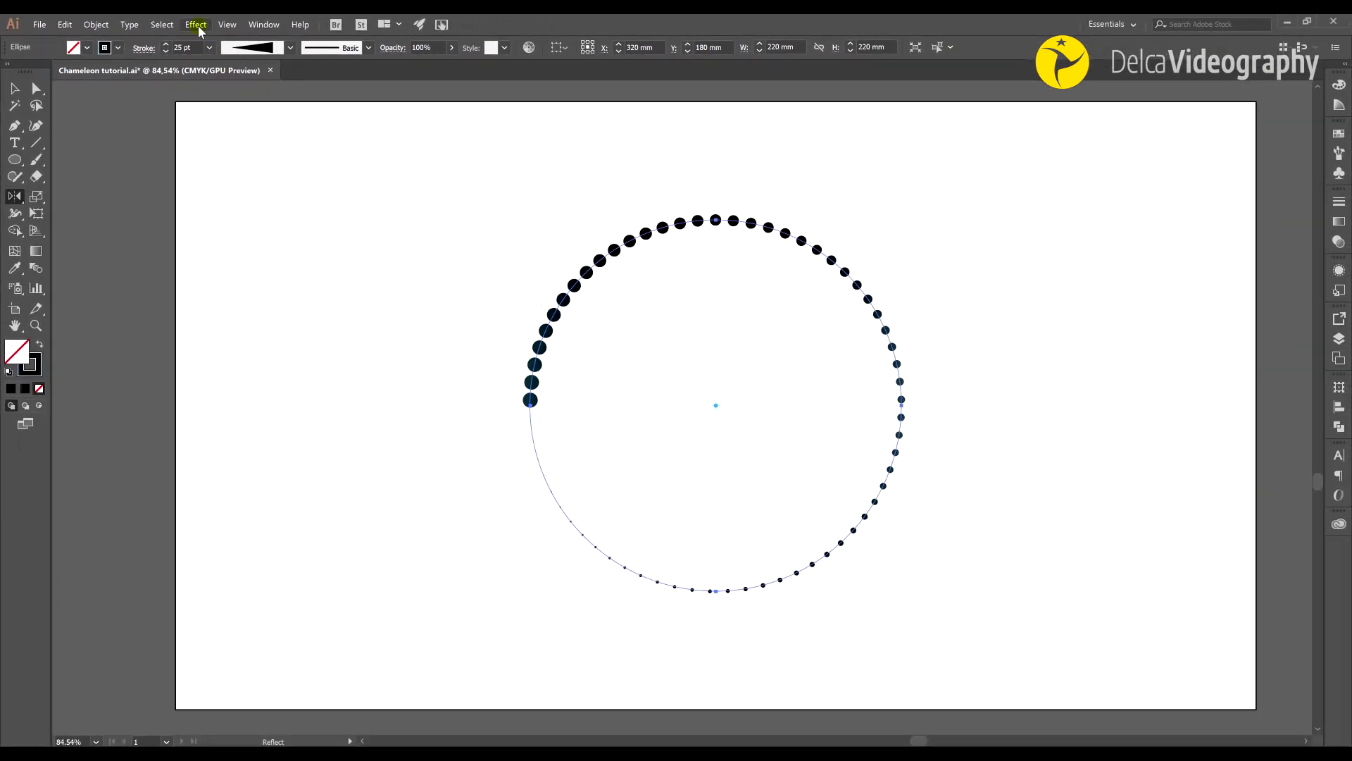
Add a Transform effect to the dotted ring with preview on and 30 copies
click(196, 25)
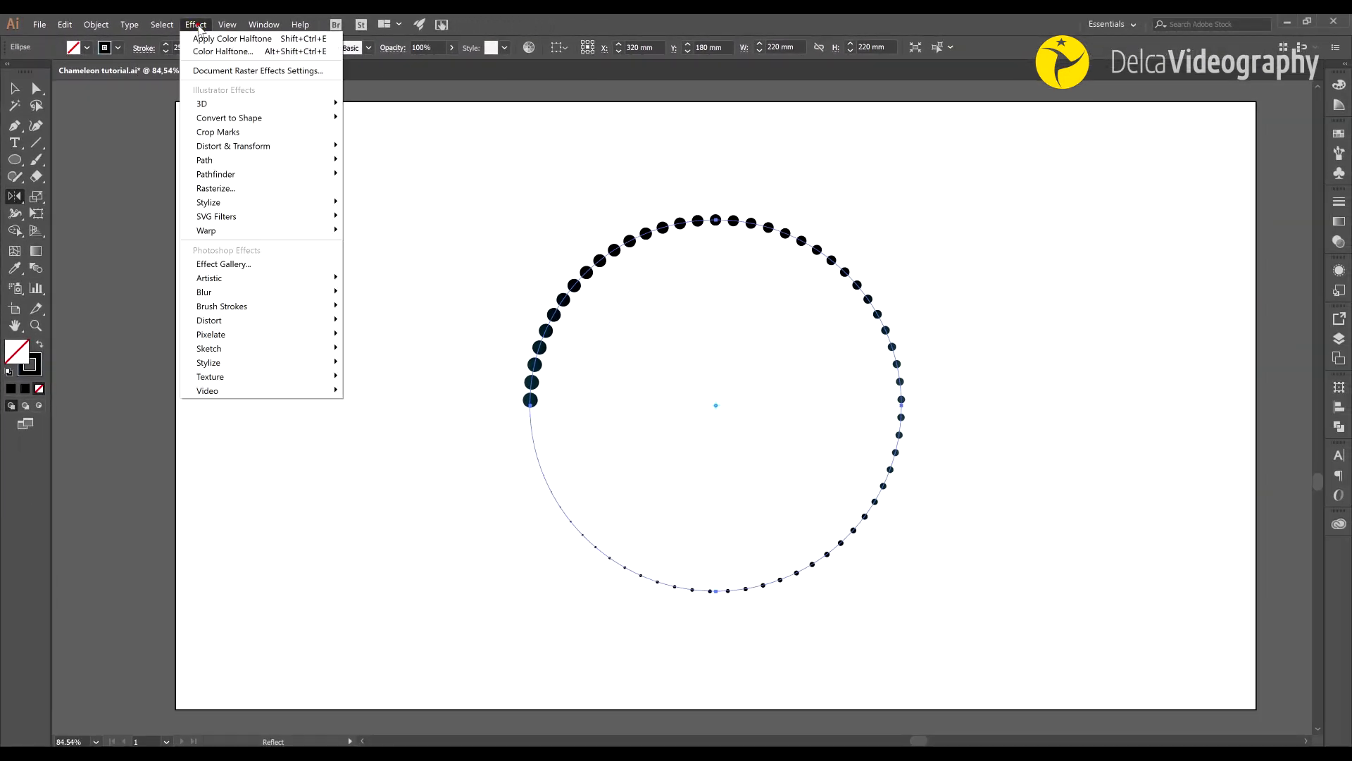
mouse_move(234, 146)
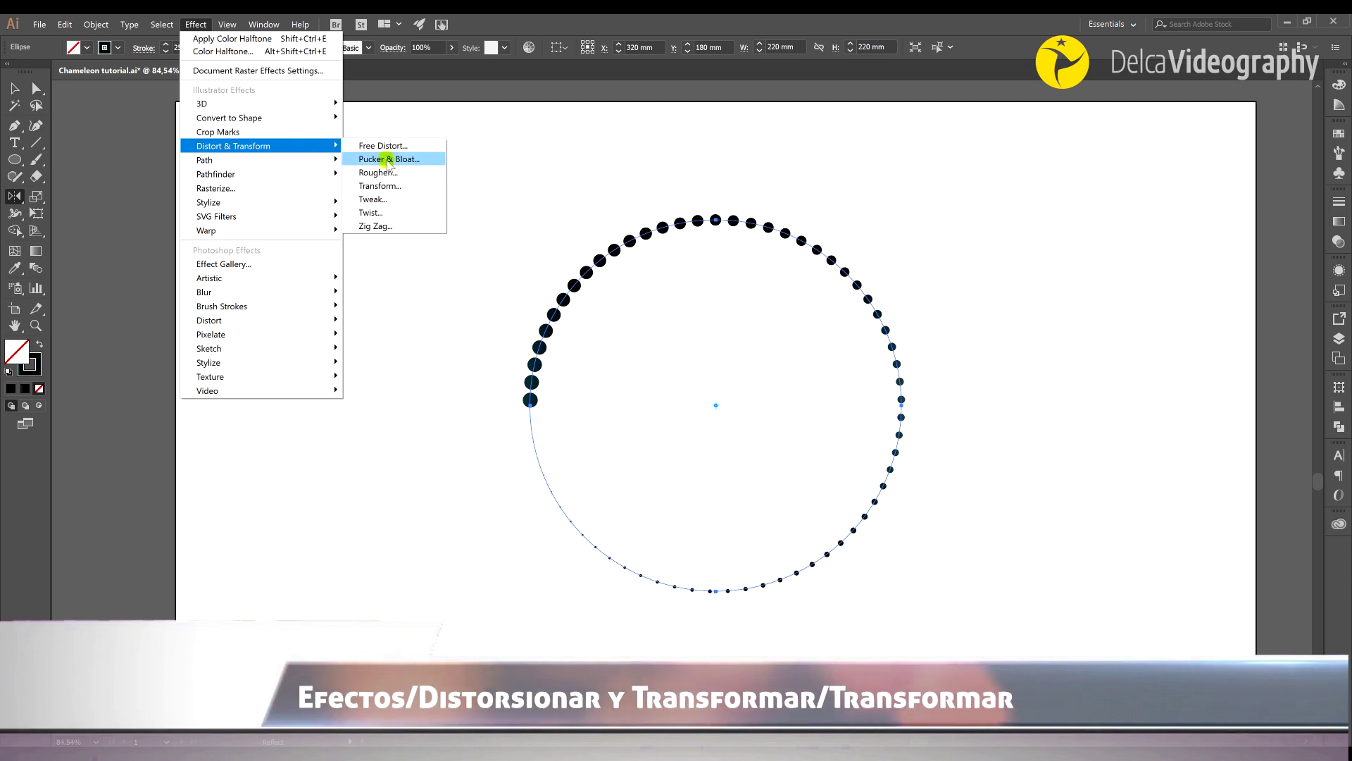
click(419, 186)
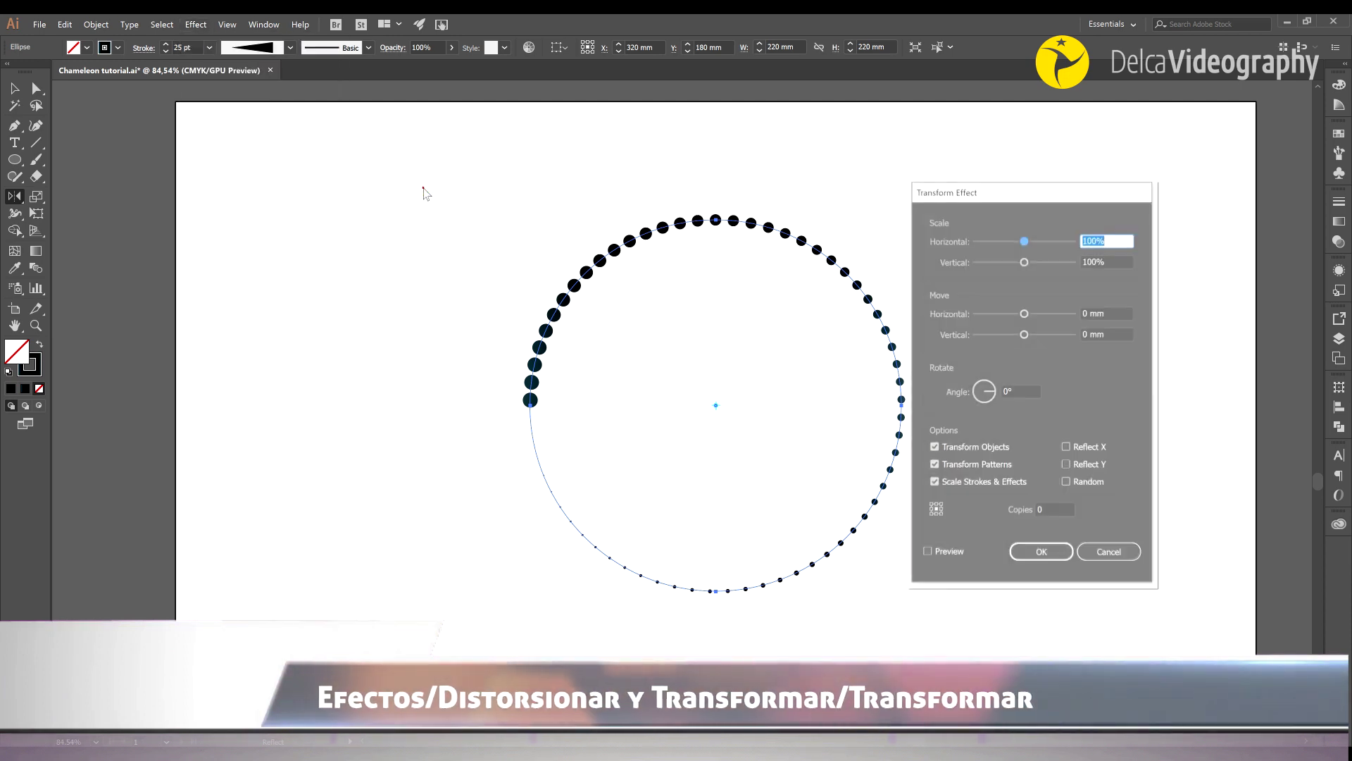
click(927, 550)
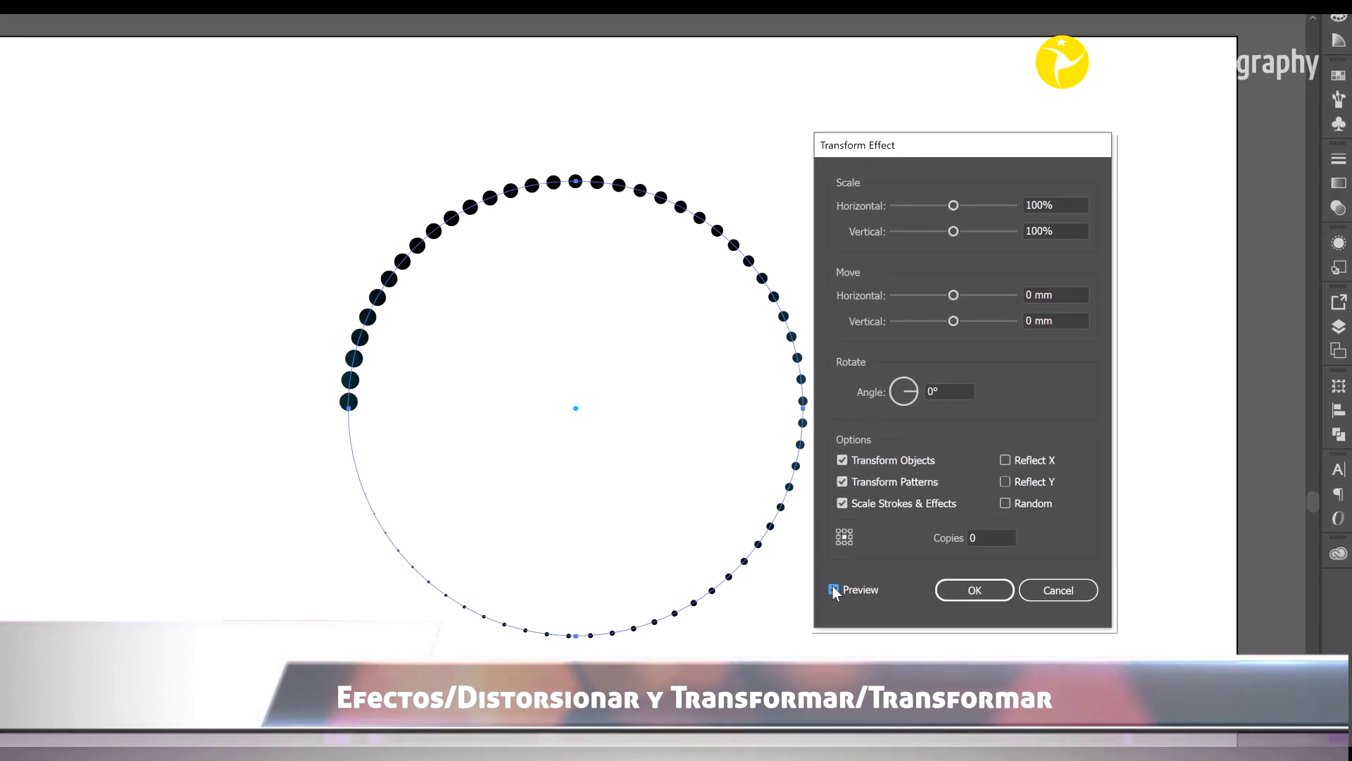
double_click(975, 542)
text(3)
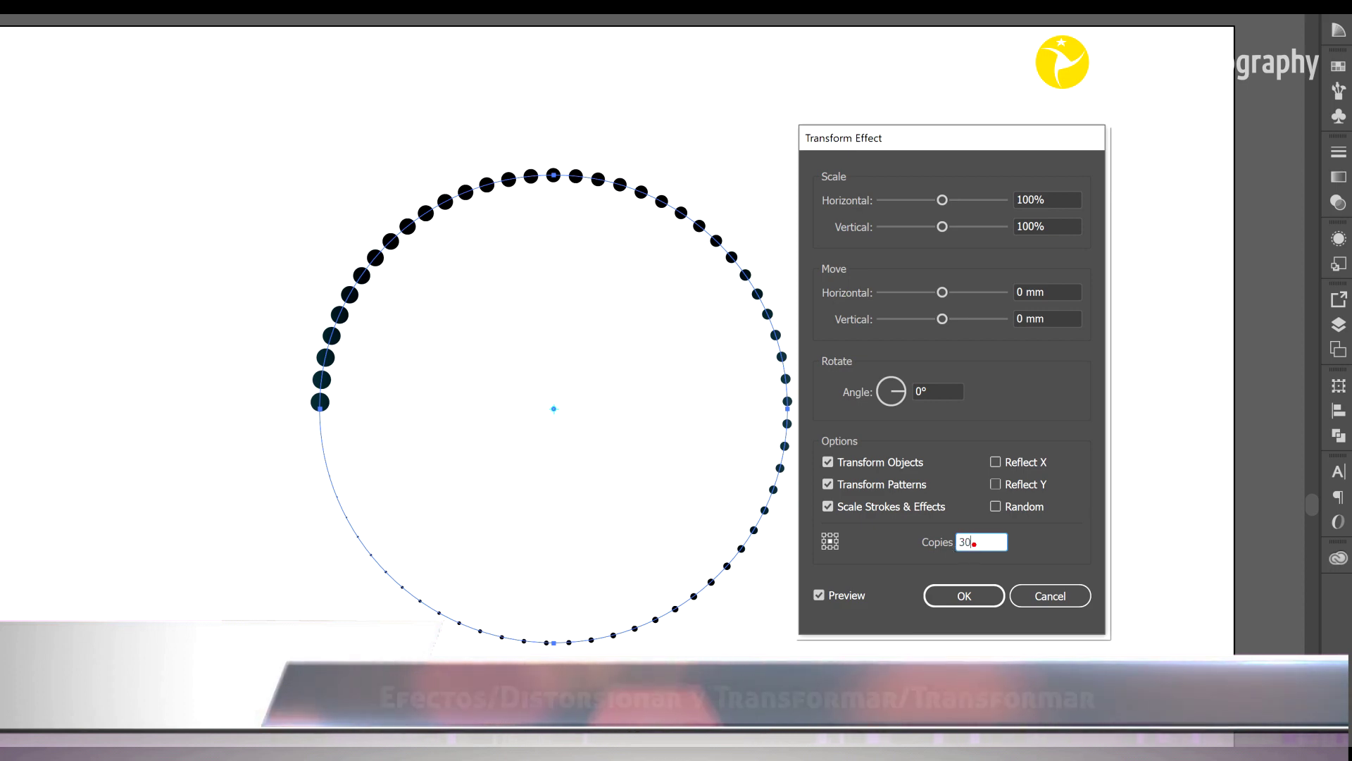
text(0)
Scale each copy to 93% horizontally and vertically with 30° rotation, then apply the spiral
double_click(1026, 200)
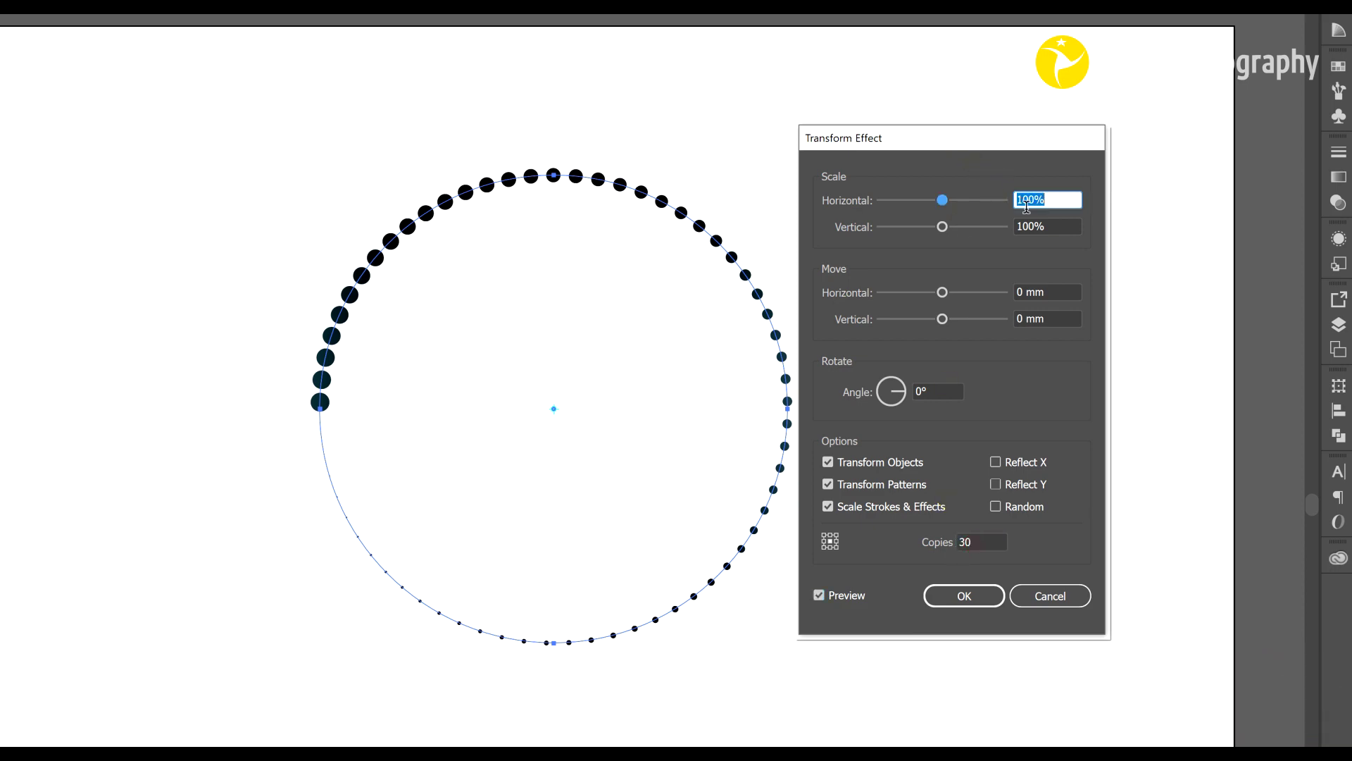
text(93)
key(Tab)
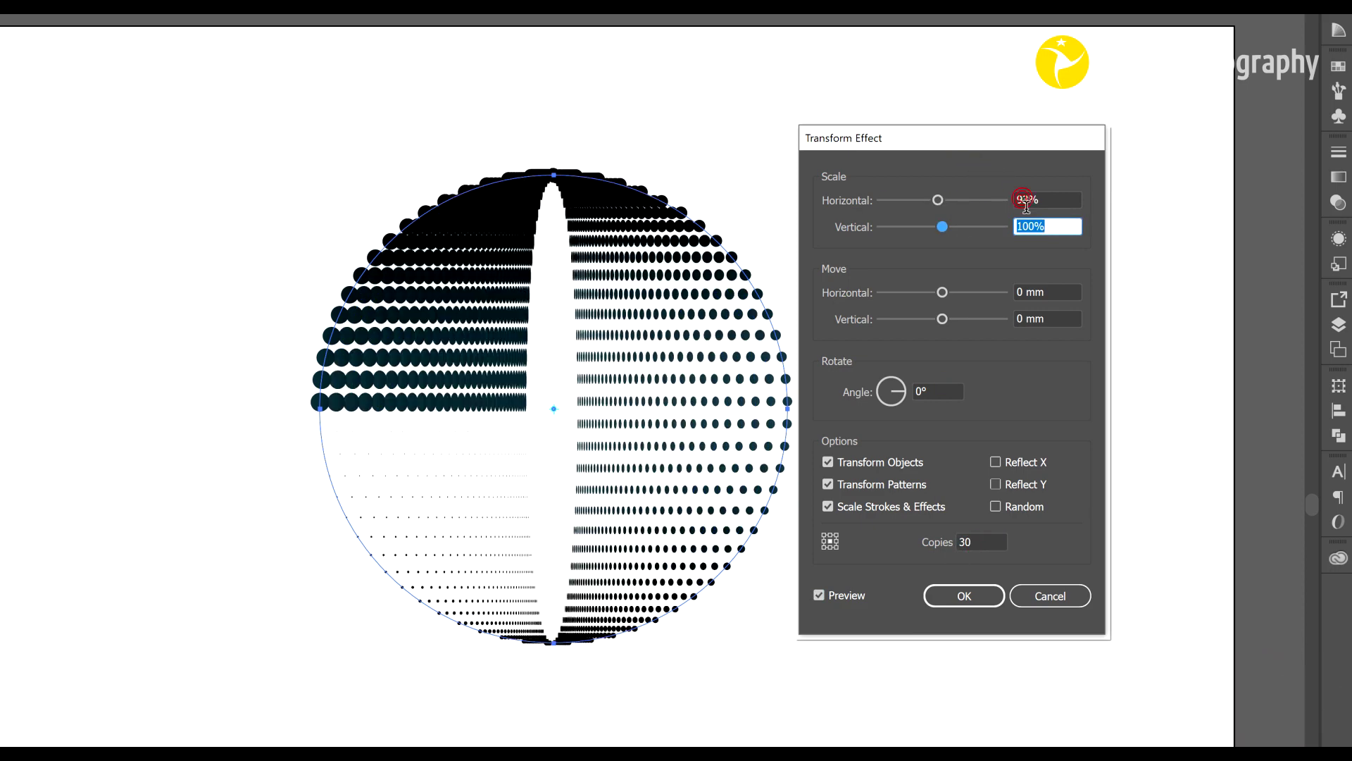
text(93)
key(Tab)
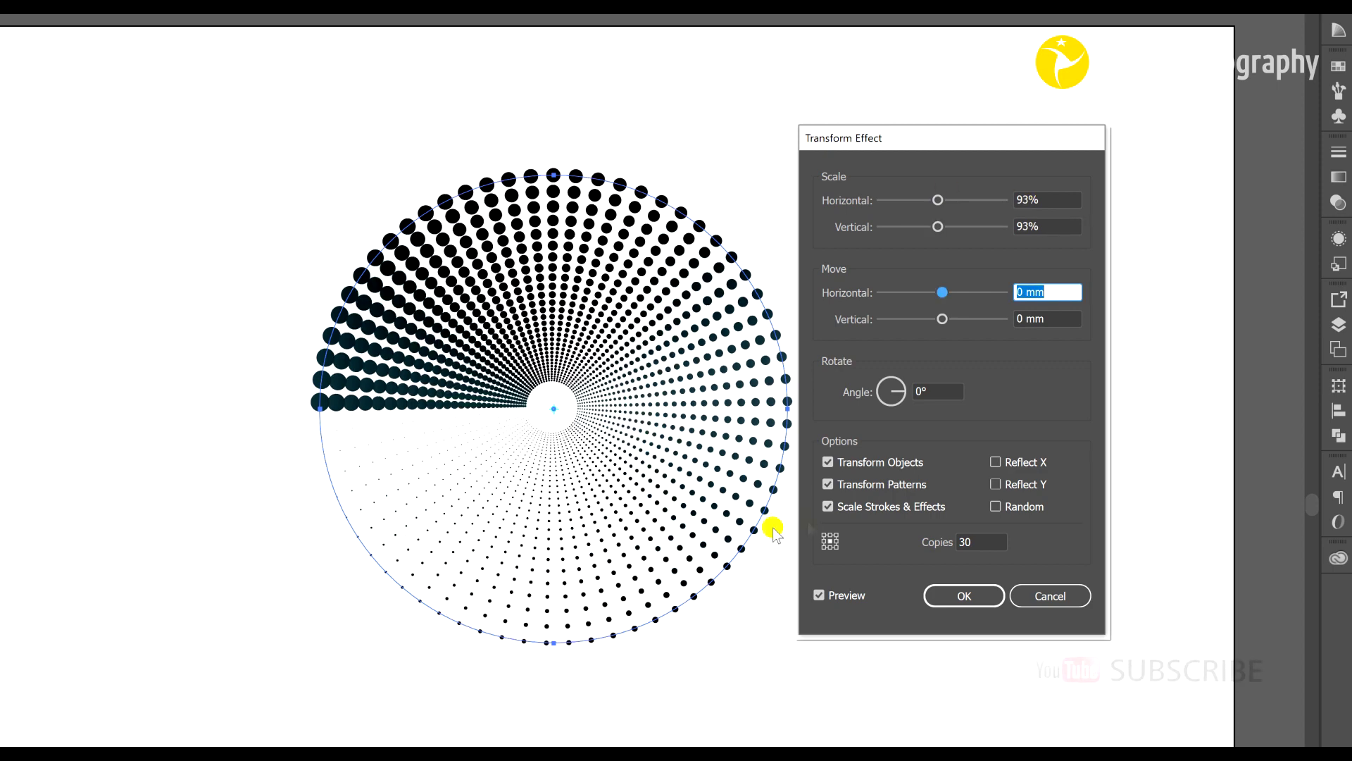
click(926, 403)
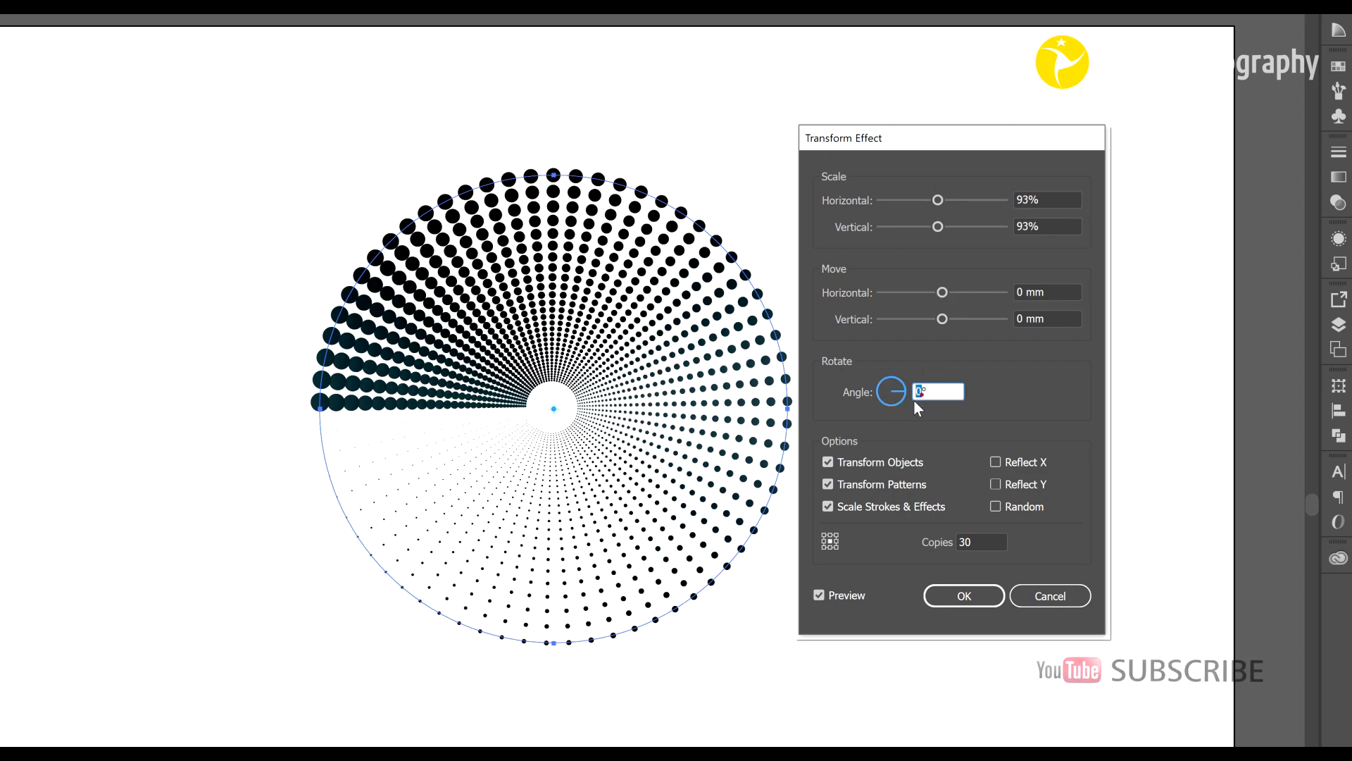
text(30)
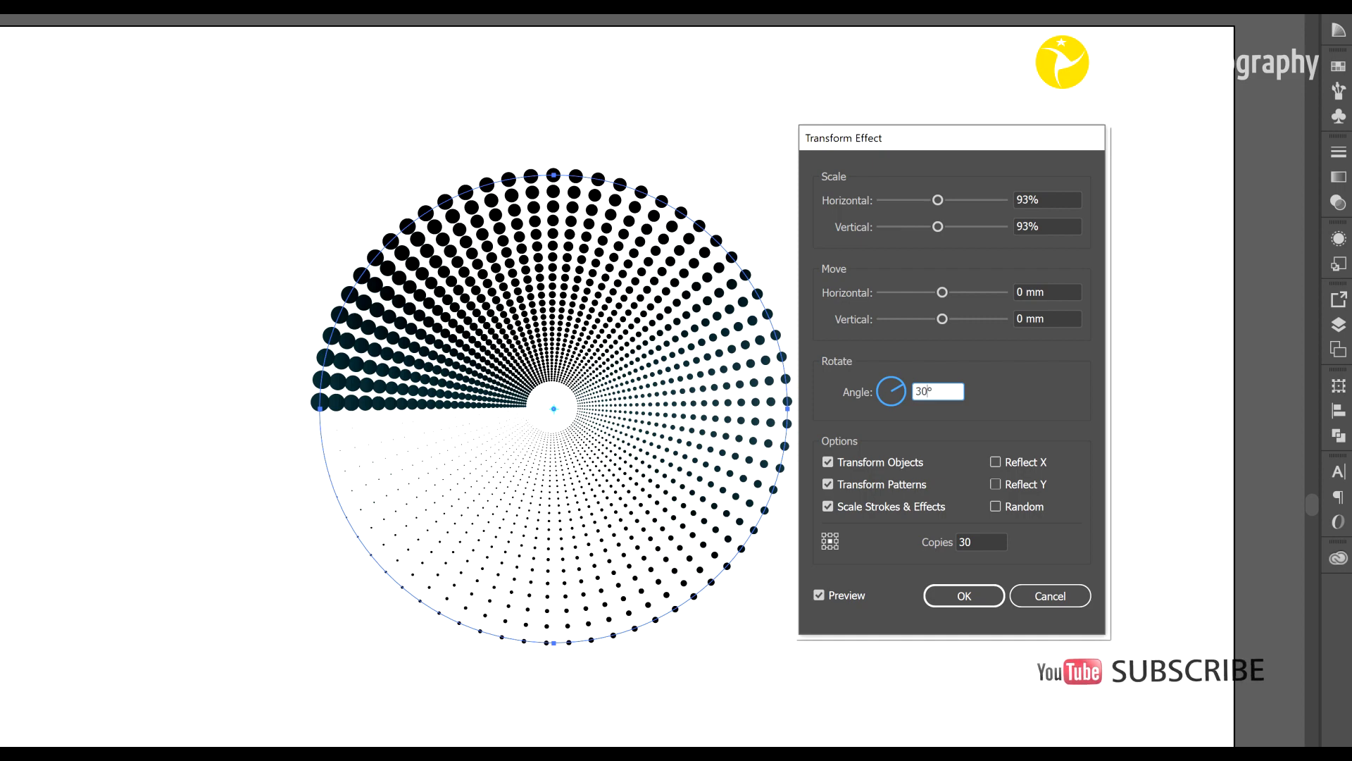
key(Tab)
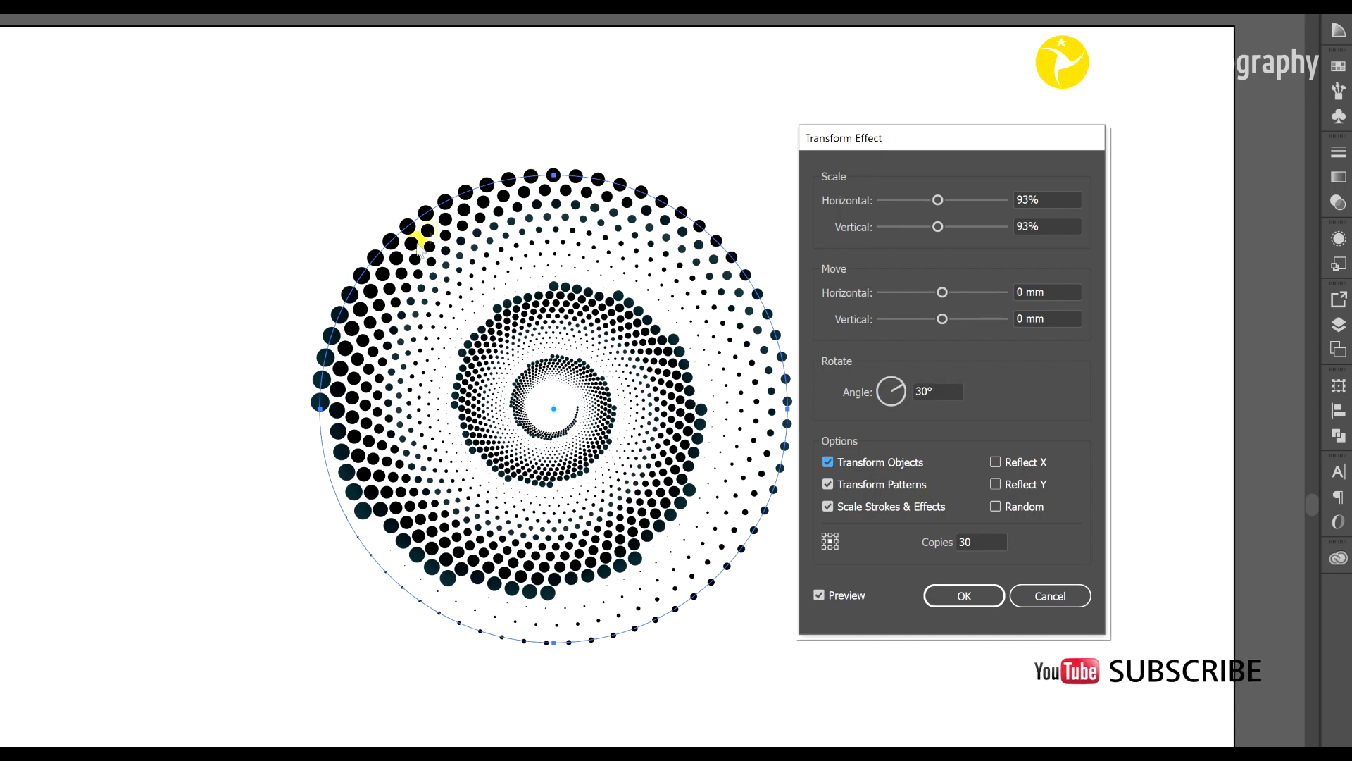
click(964, 595)
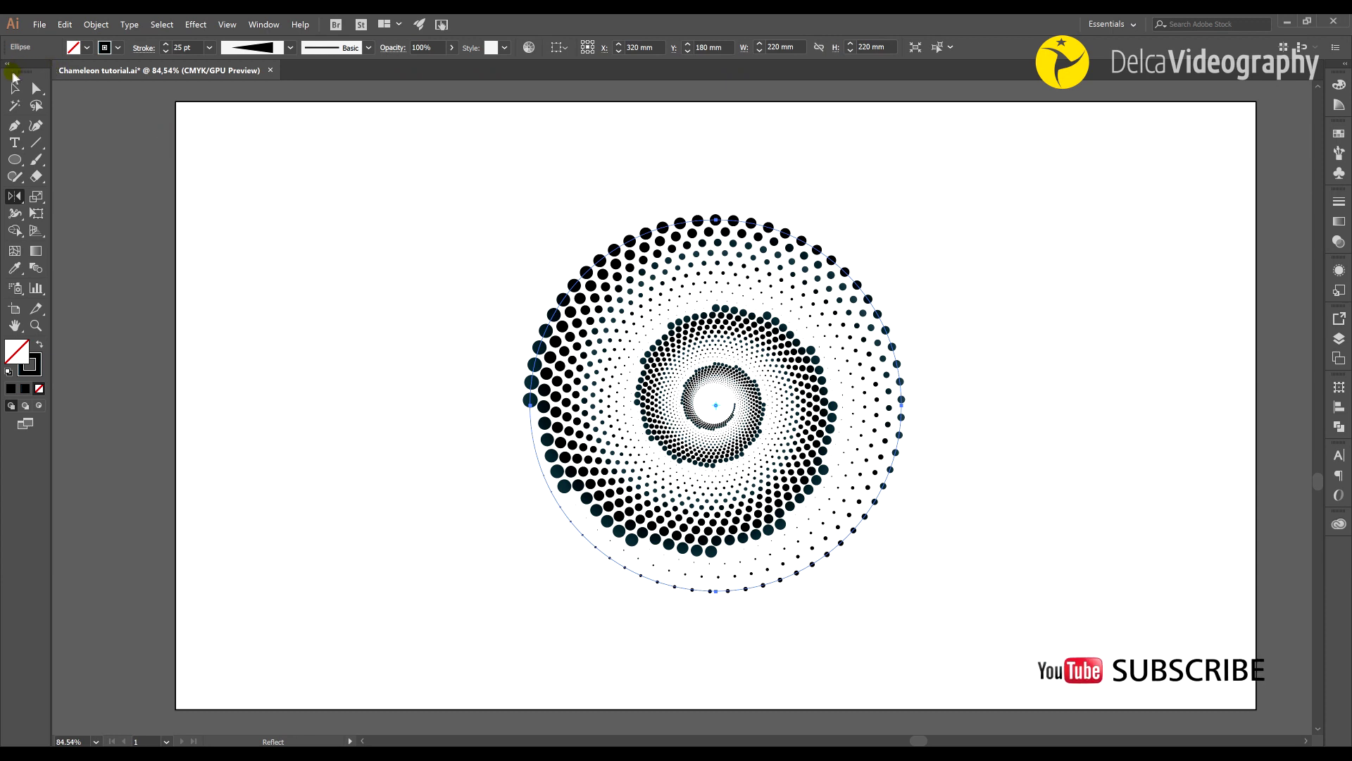
click(13, 87)
Colour the spiral's stroke with the Peridot gradient from the Gems and Jewels library
click(84, 140)
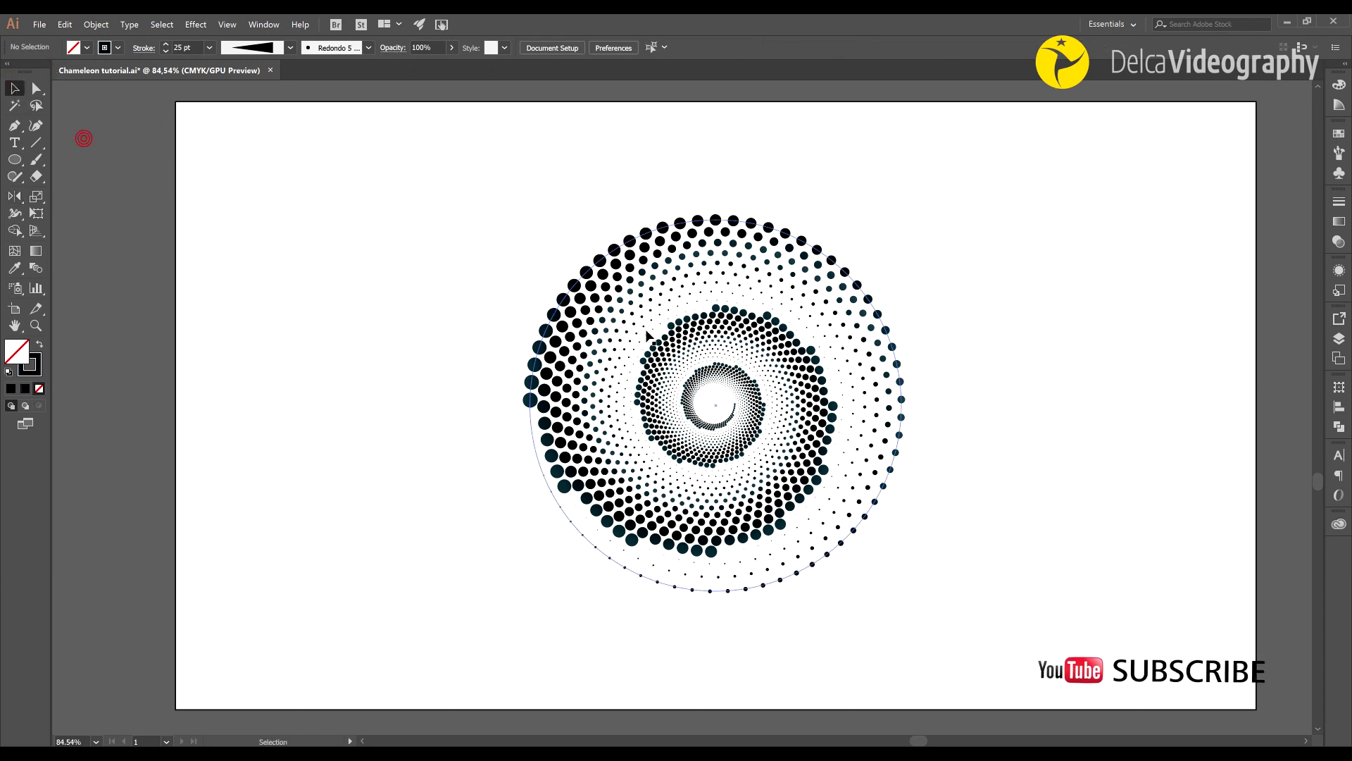
click(636, 296)
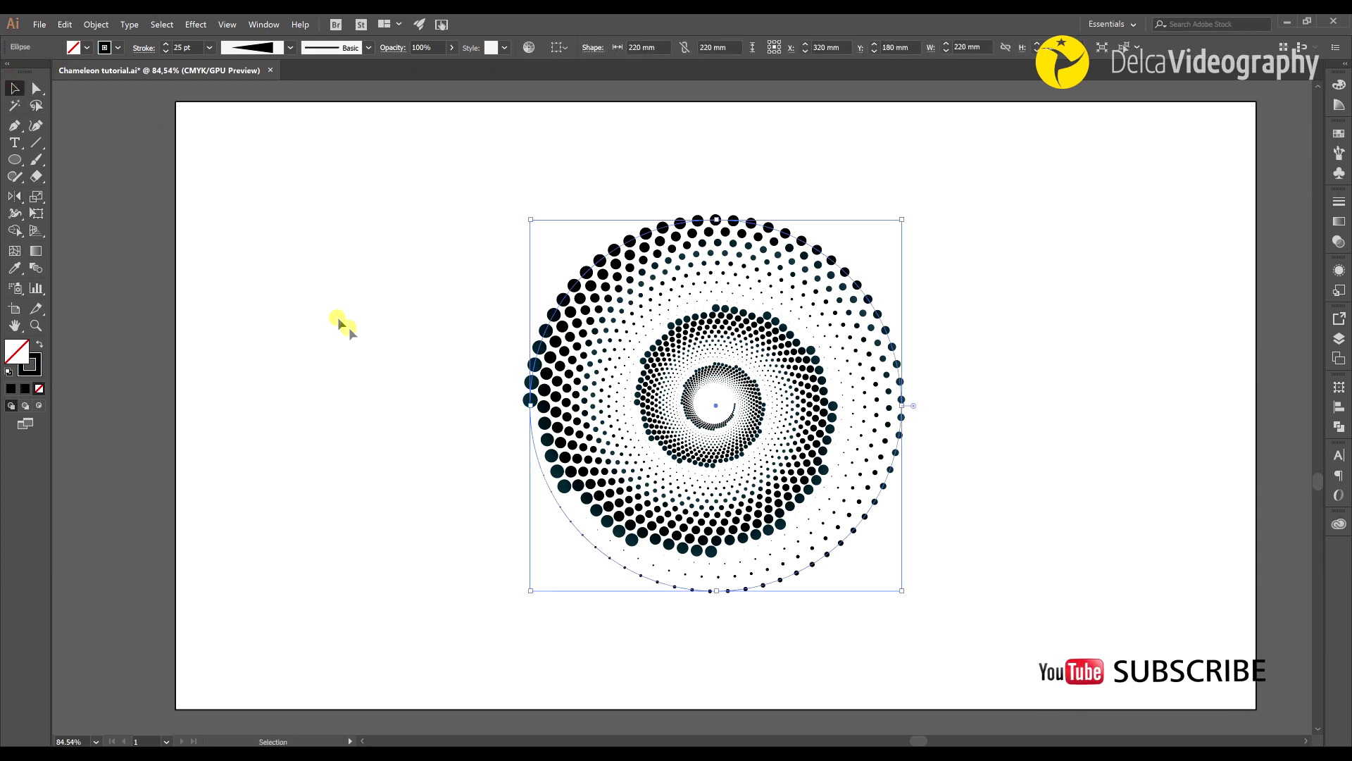
click(26, 387)
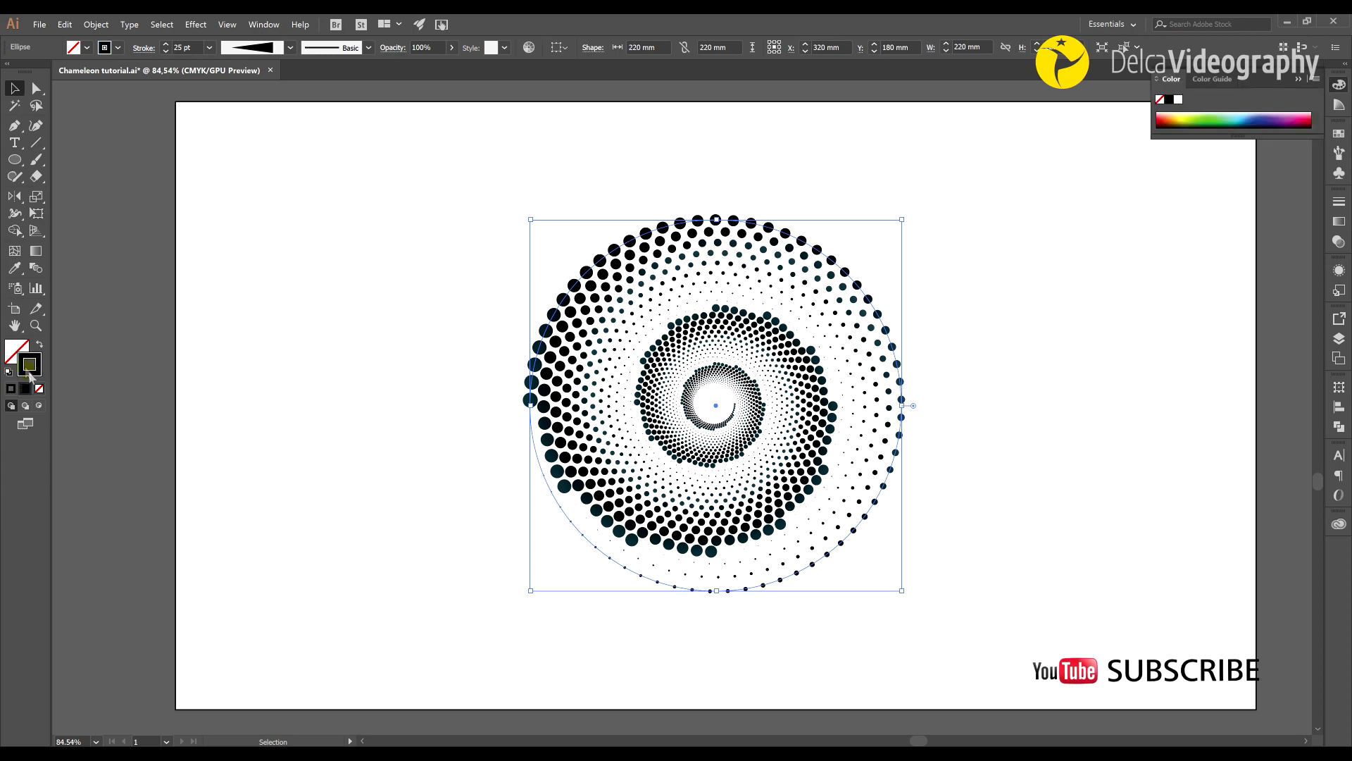
click(117, 49)
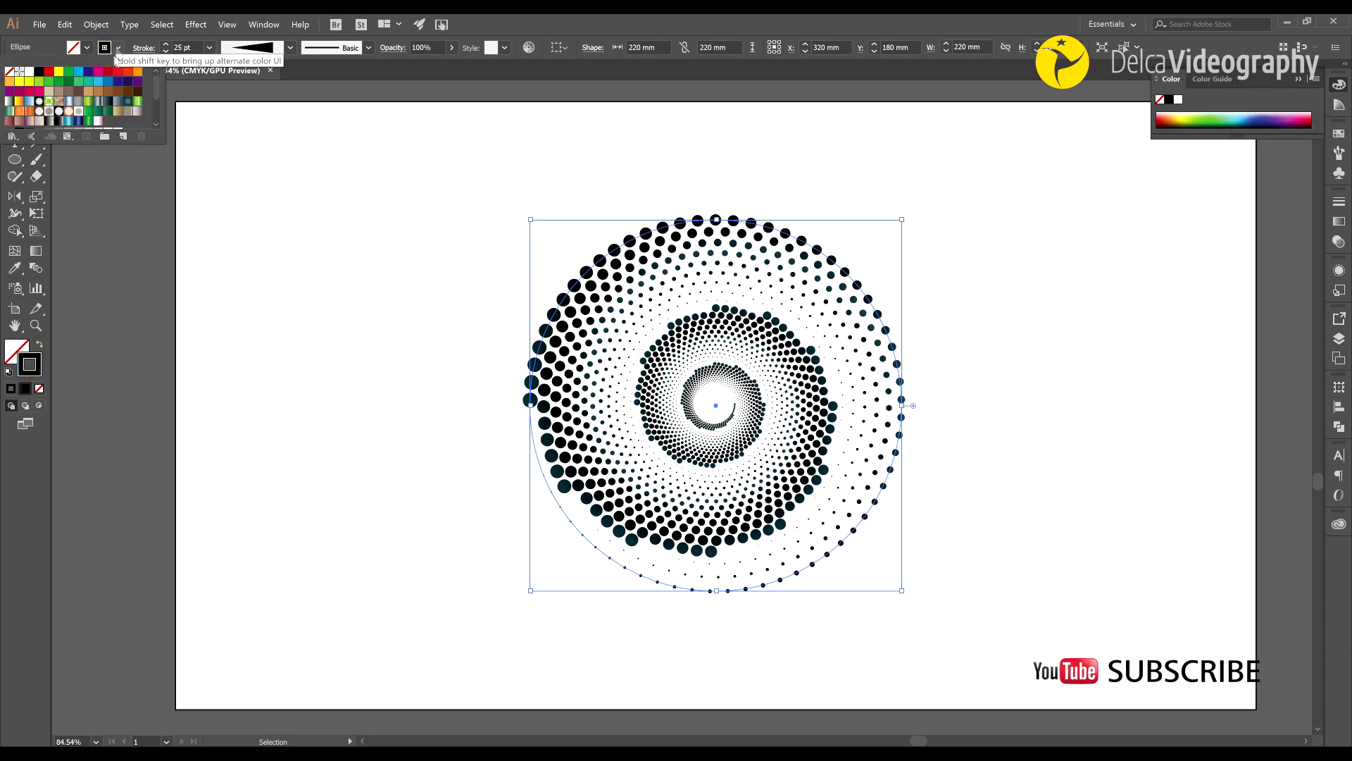
click(12, 136)
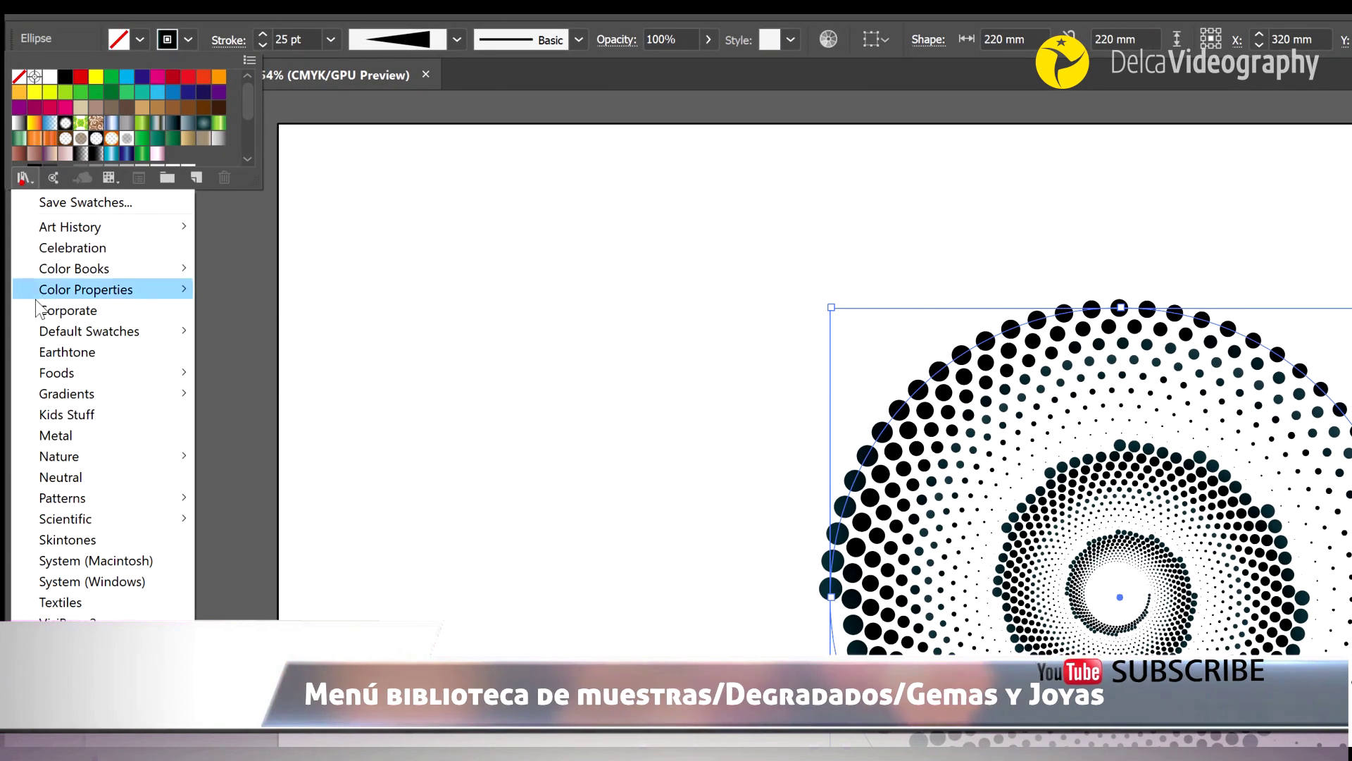
mouse_move(66, 393)
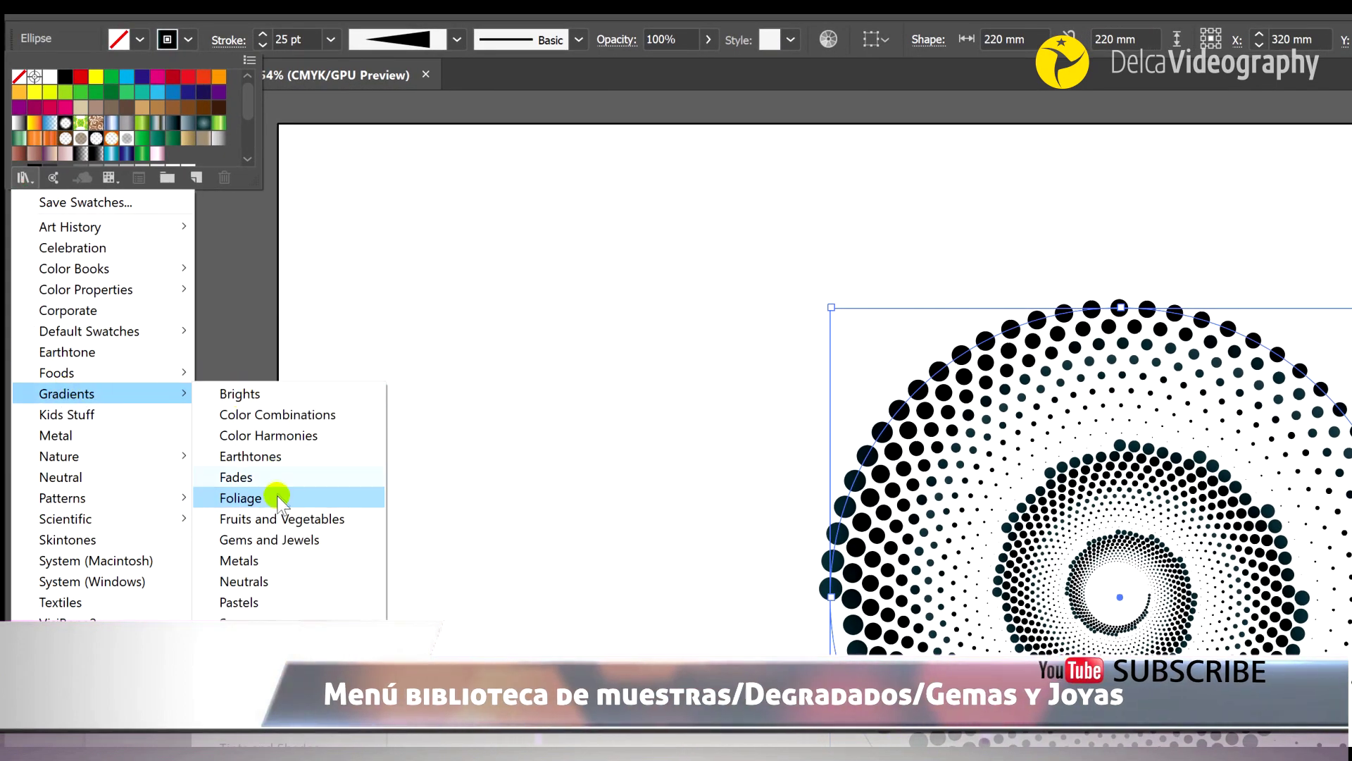
click(349, 539)
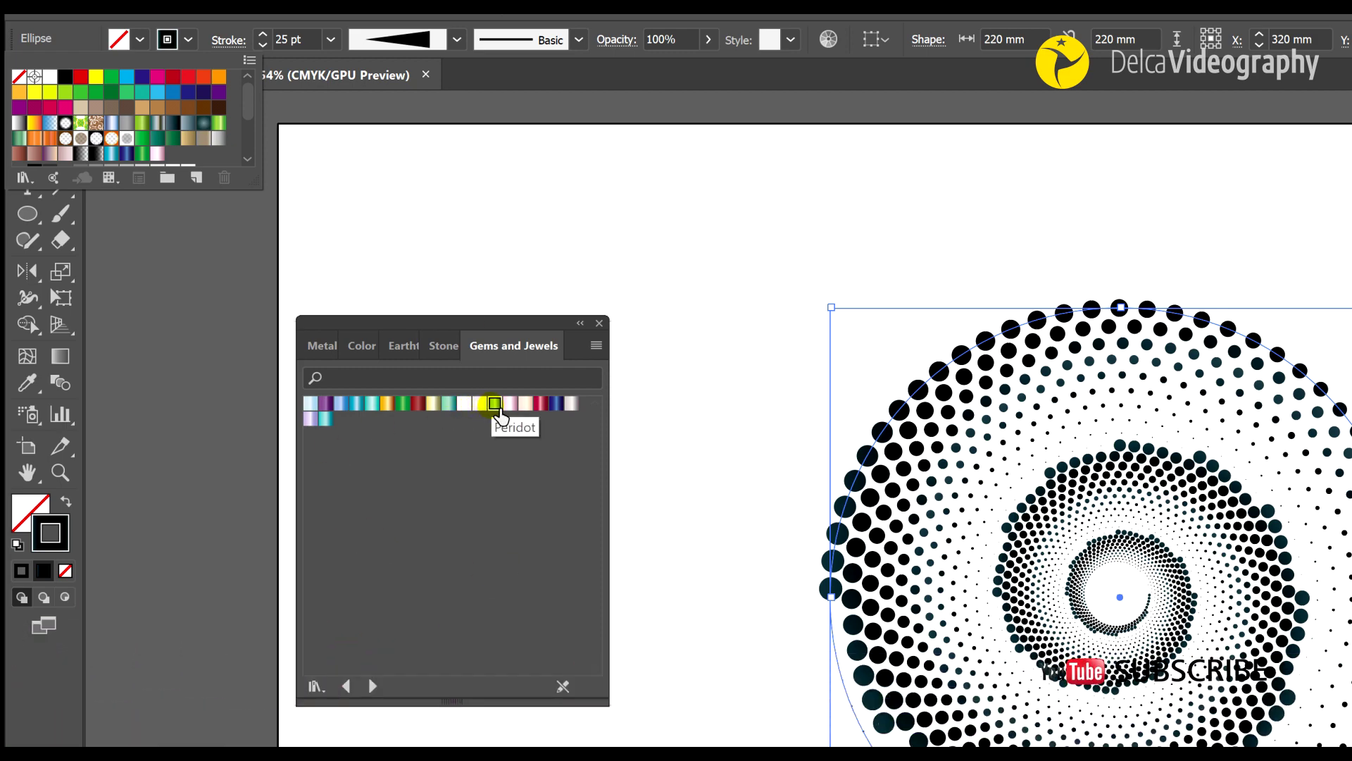
click(496, 405)
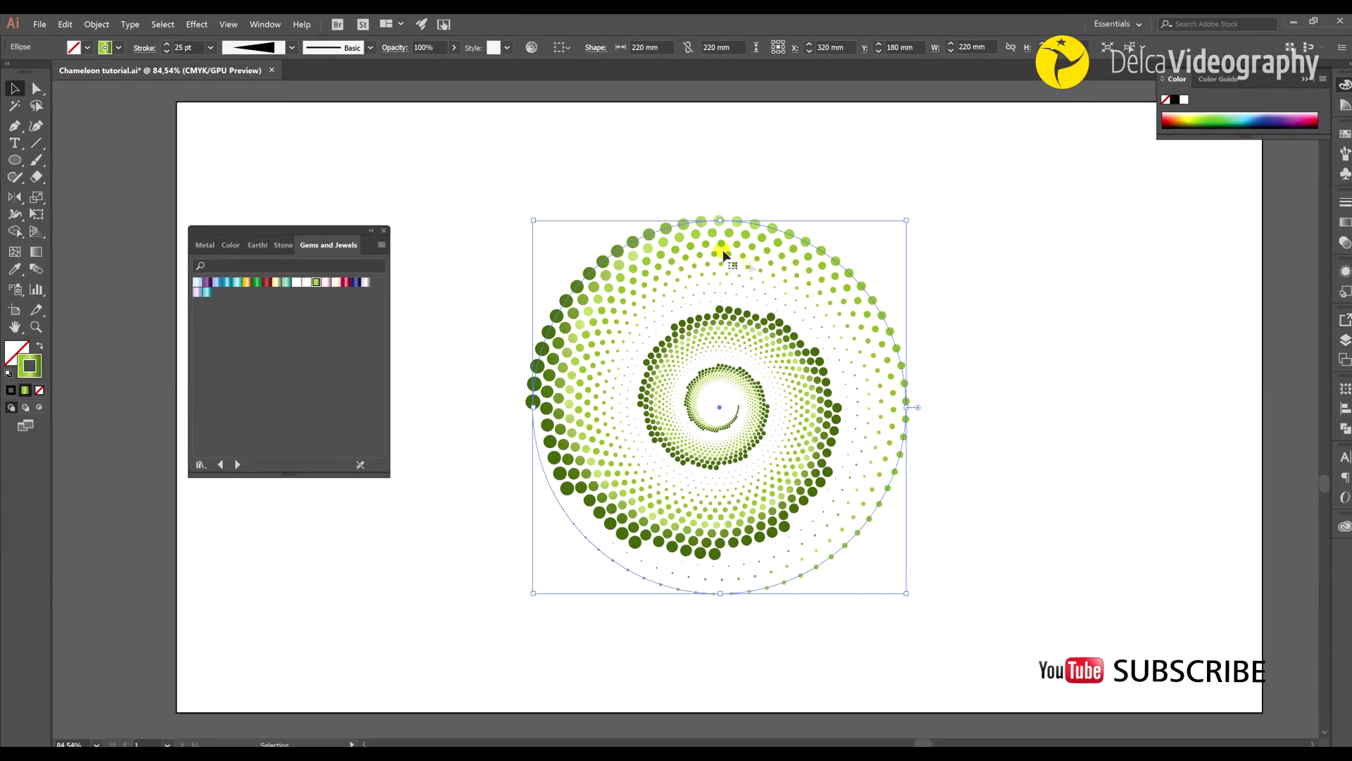
click(953, 462)
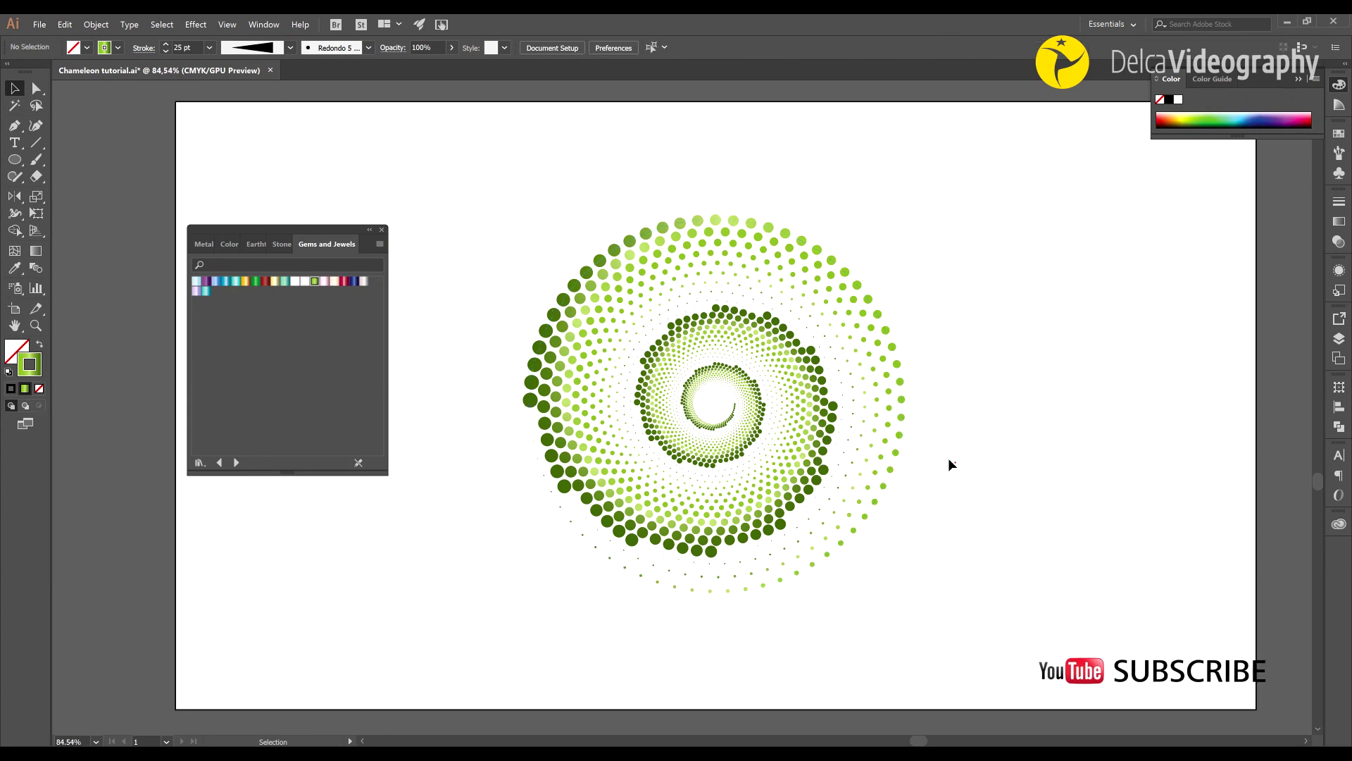
click(700, 372)
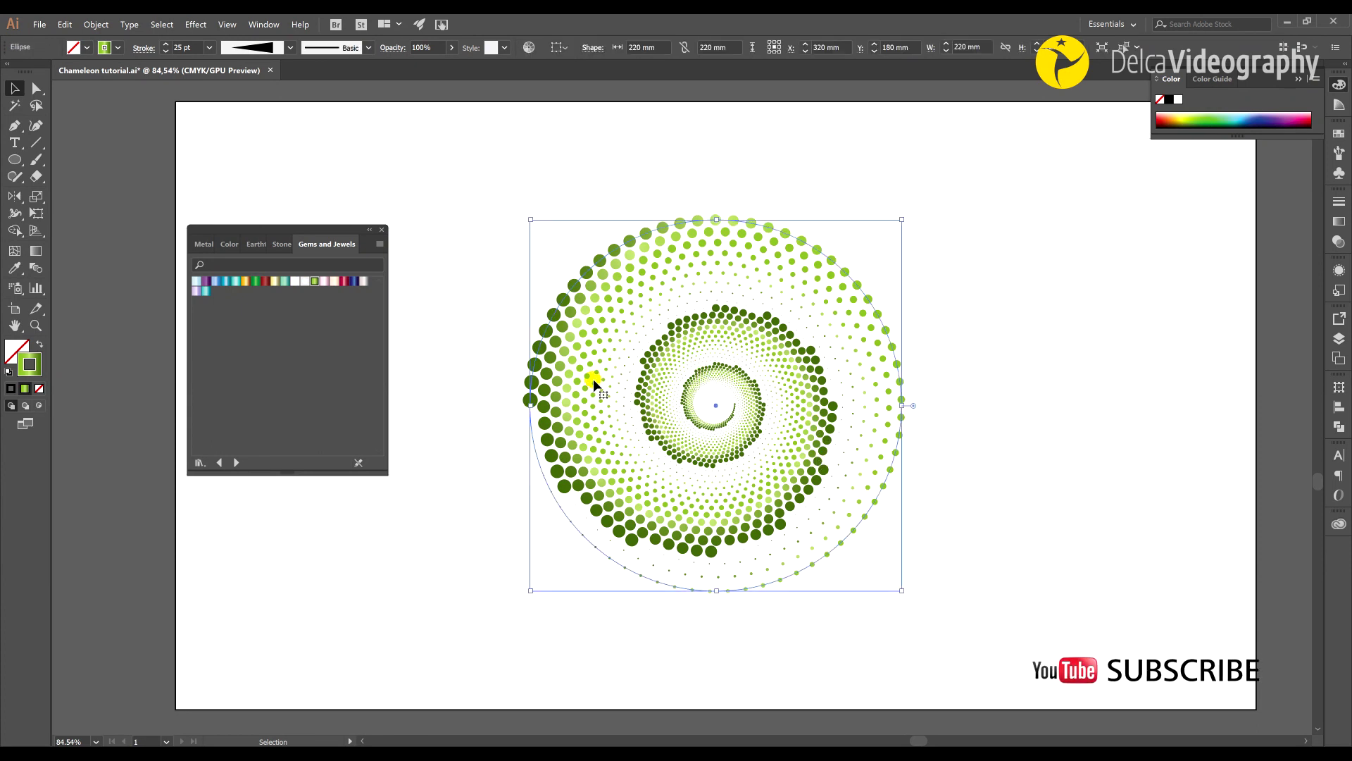
click(513, 193)
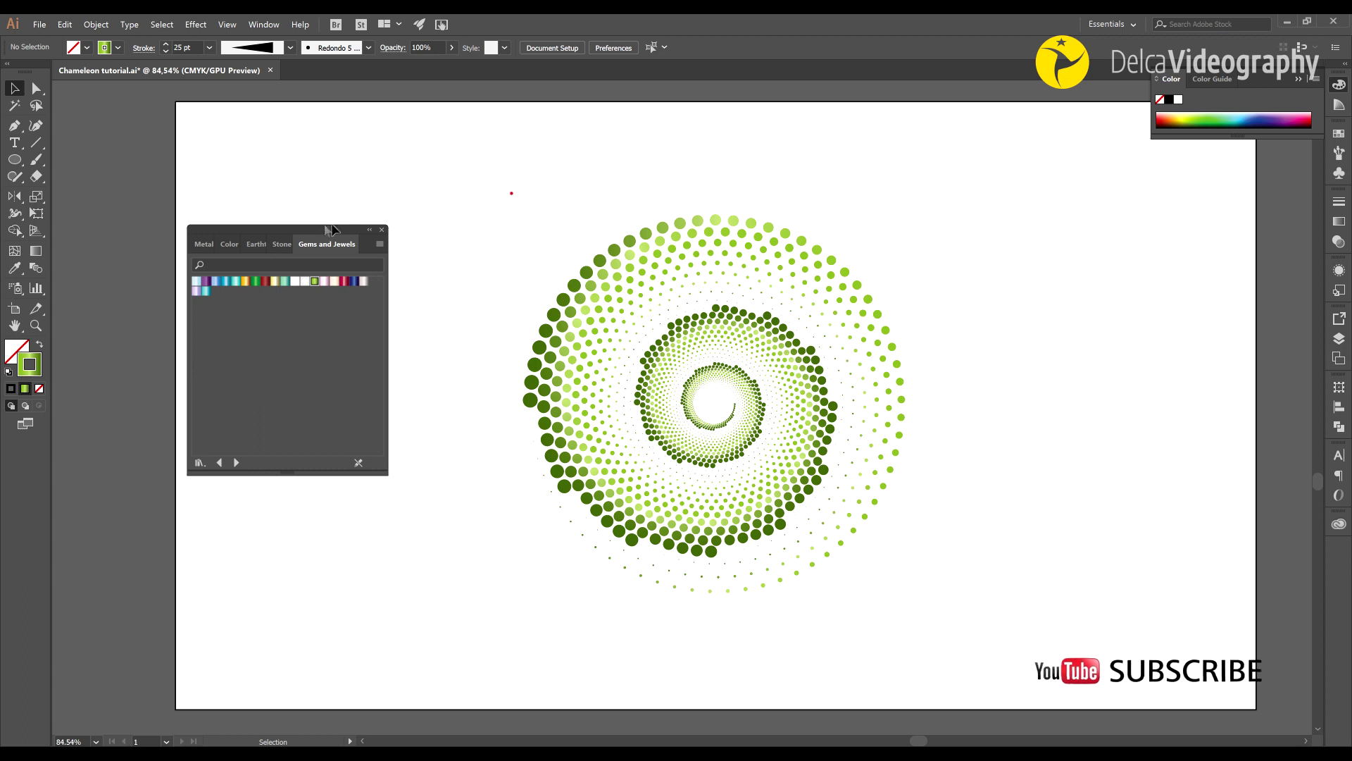
Draw a 640 × 360 mm rectangle covering the whole artboard
drag(18, 169, 74, 158)
drag(184, 109, 1260, 707)
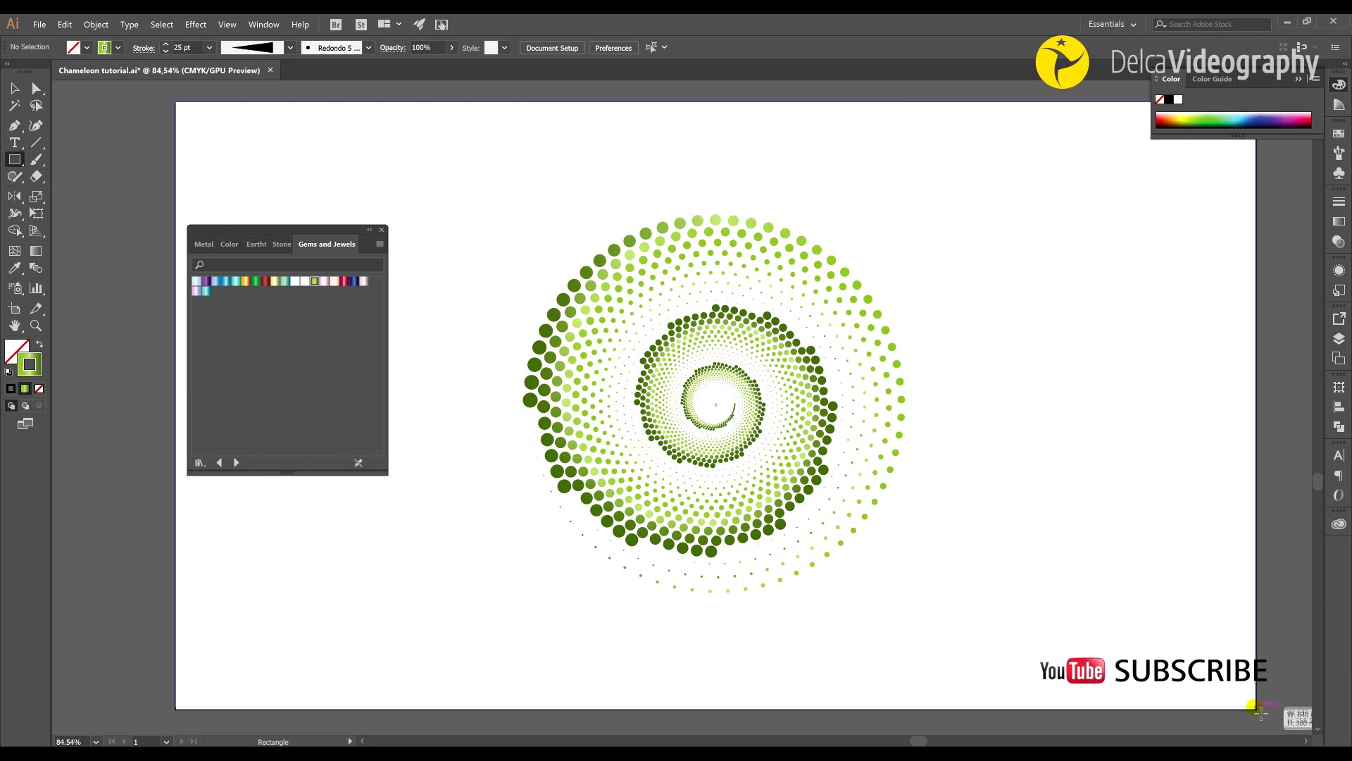
drag(1260, 708, 1261, 710)
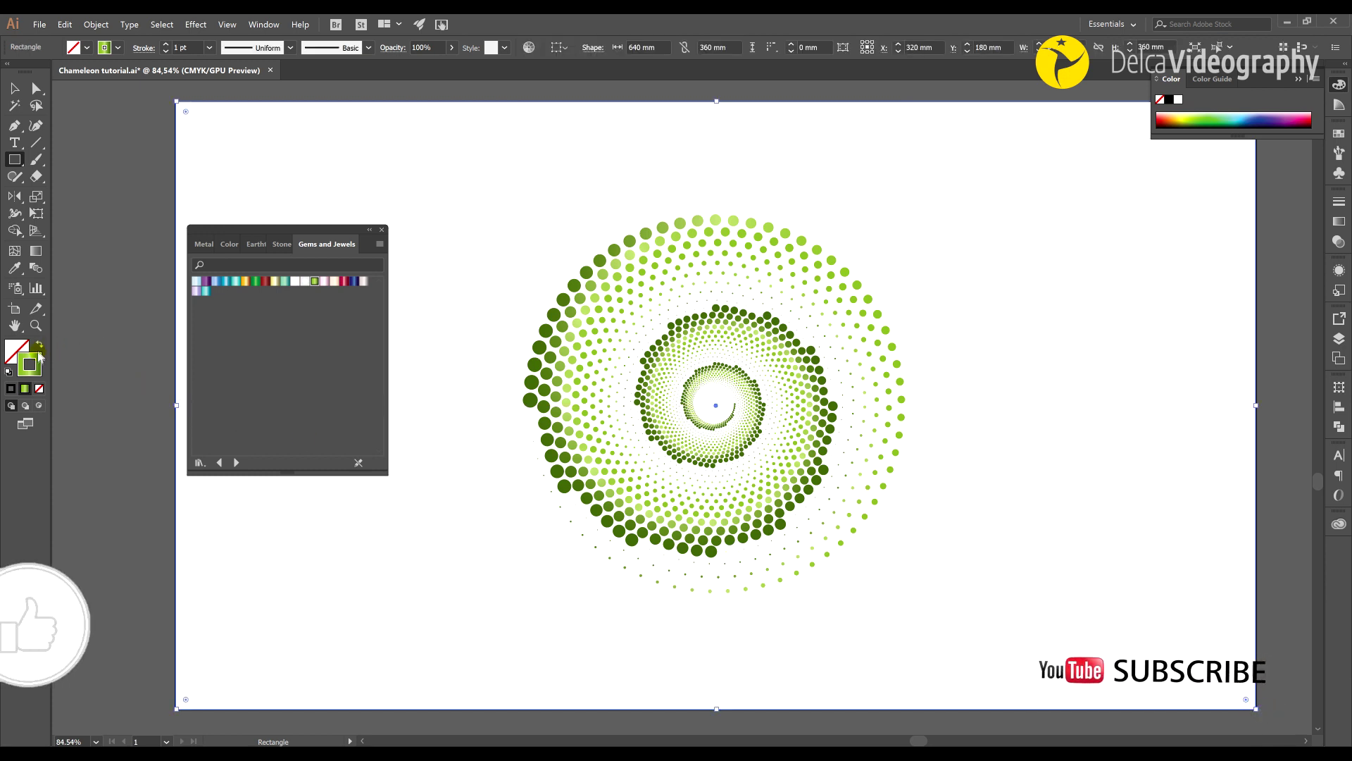
Fill the artboard rectangle with solid black
click(40, 344)
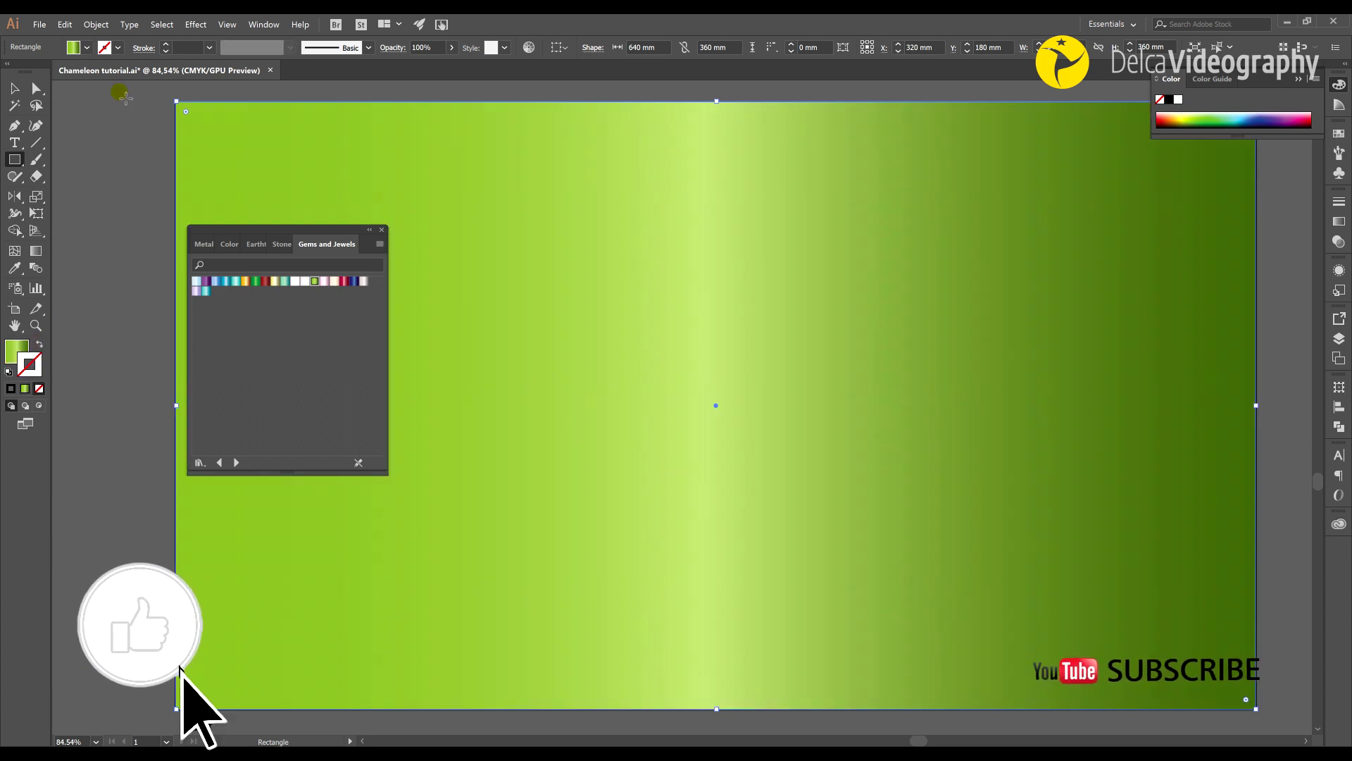
click(87, 47)
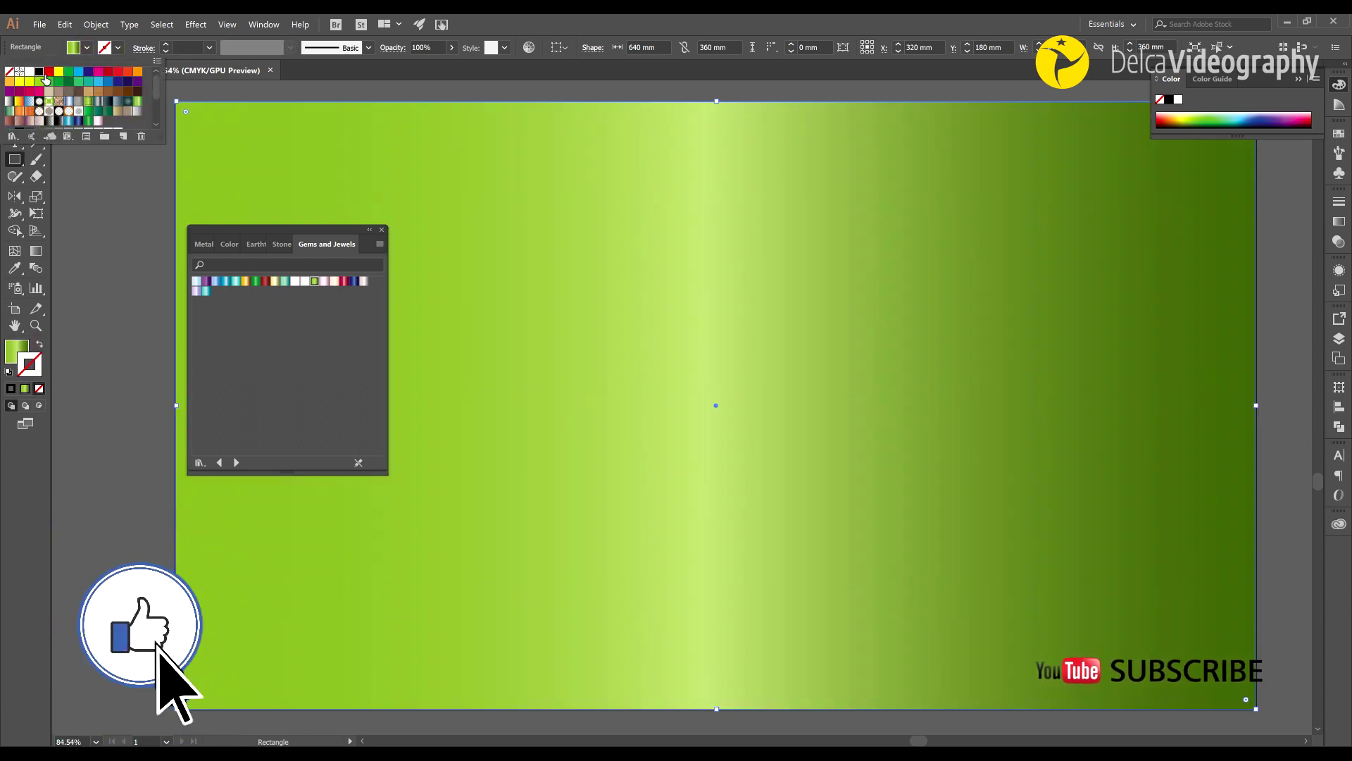
click(39, 71)
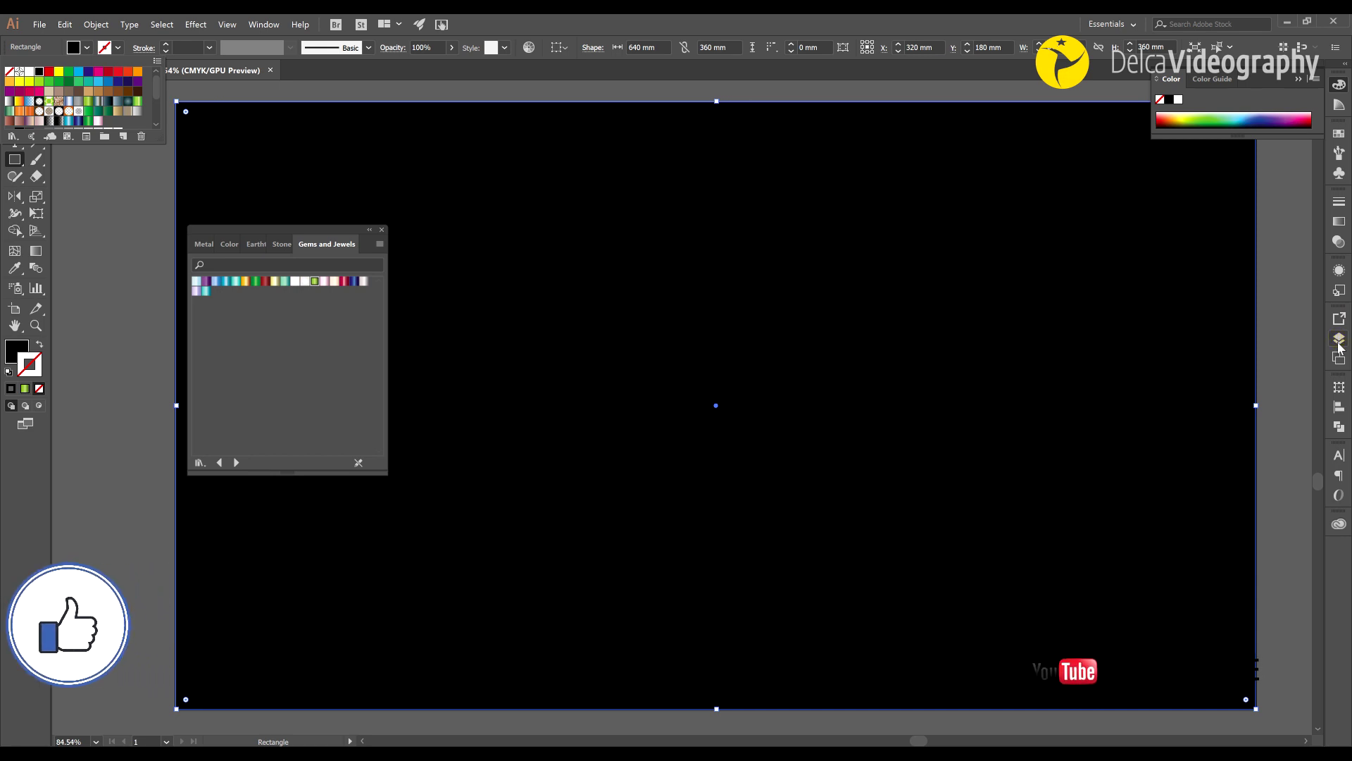
Move the black rectangle below the spiral ellipse in the Layers panel, then reselect the spiral
click(1339, 338)
drag(1231, 365, 1245, 366)
click(1298, 313)
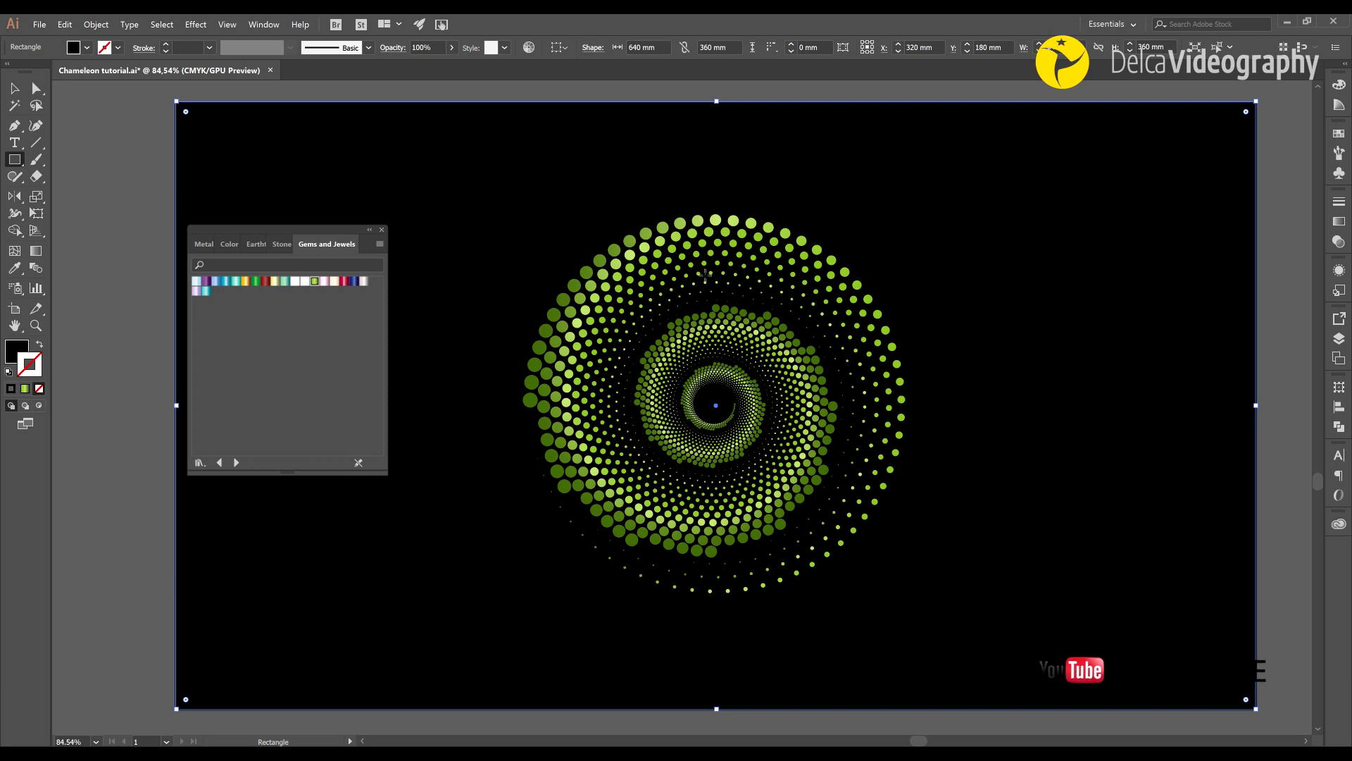
click(17, 88)
click(687, 332)
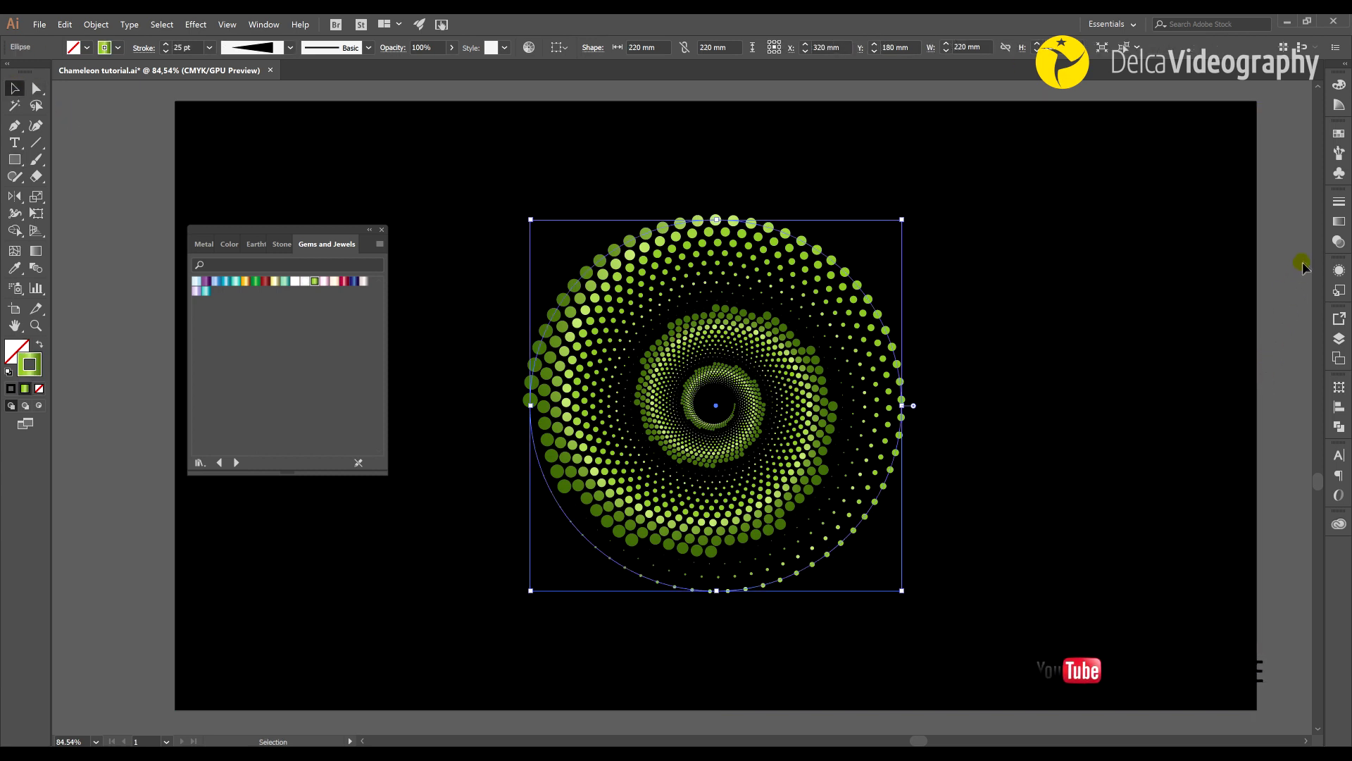
Try a 0° gradient angle on the spiral, then set it back to 180°
click(1338, 222)
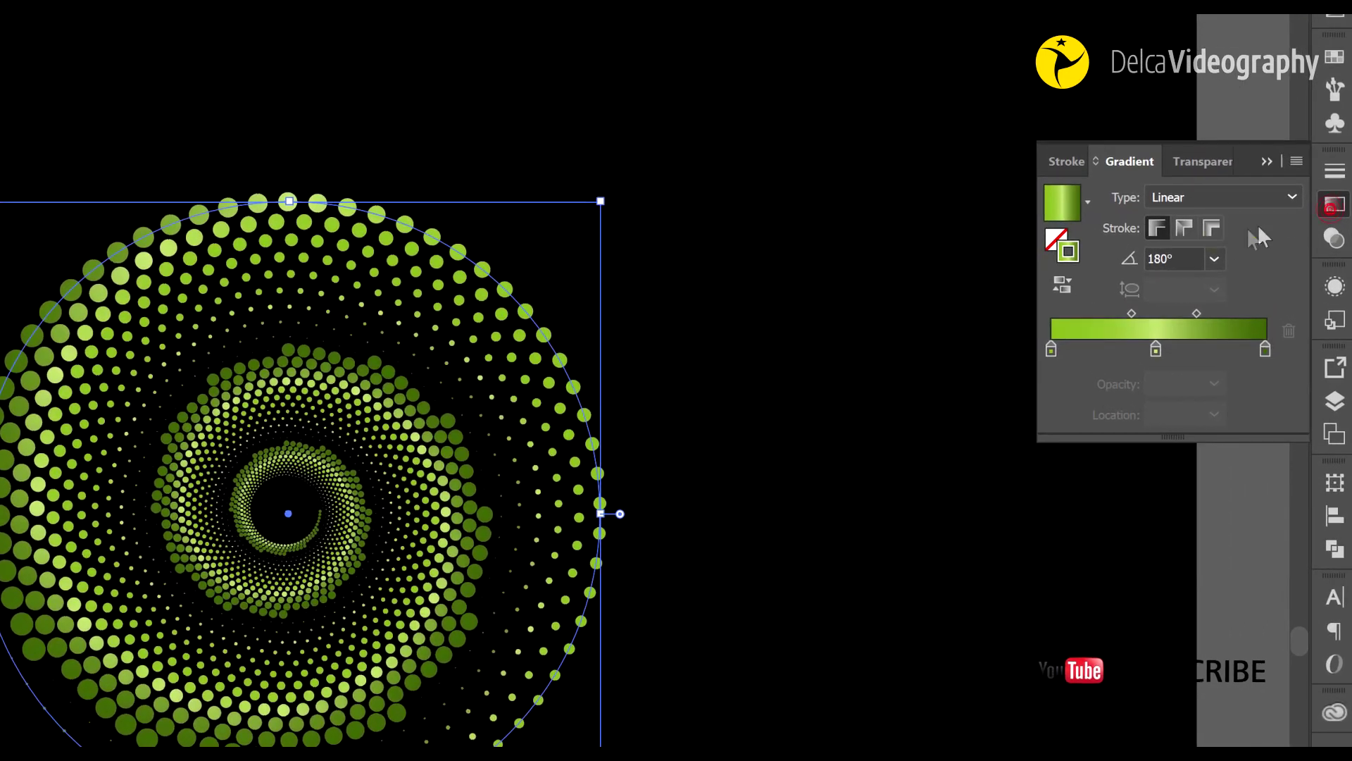
click(1158, 260)
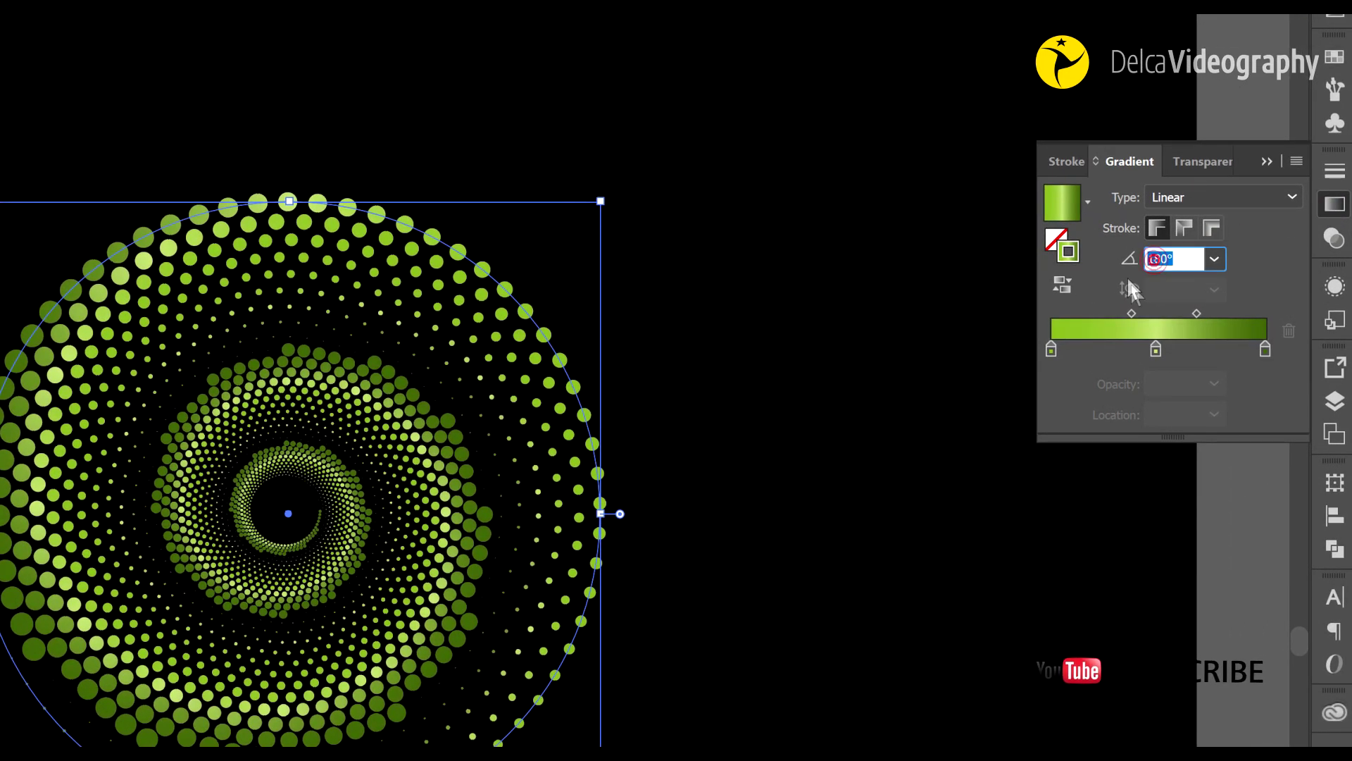
double_click(1171, 269)
text(0)
key(Return)
text(180)
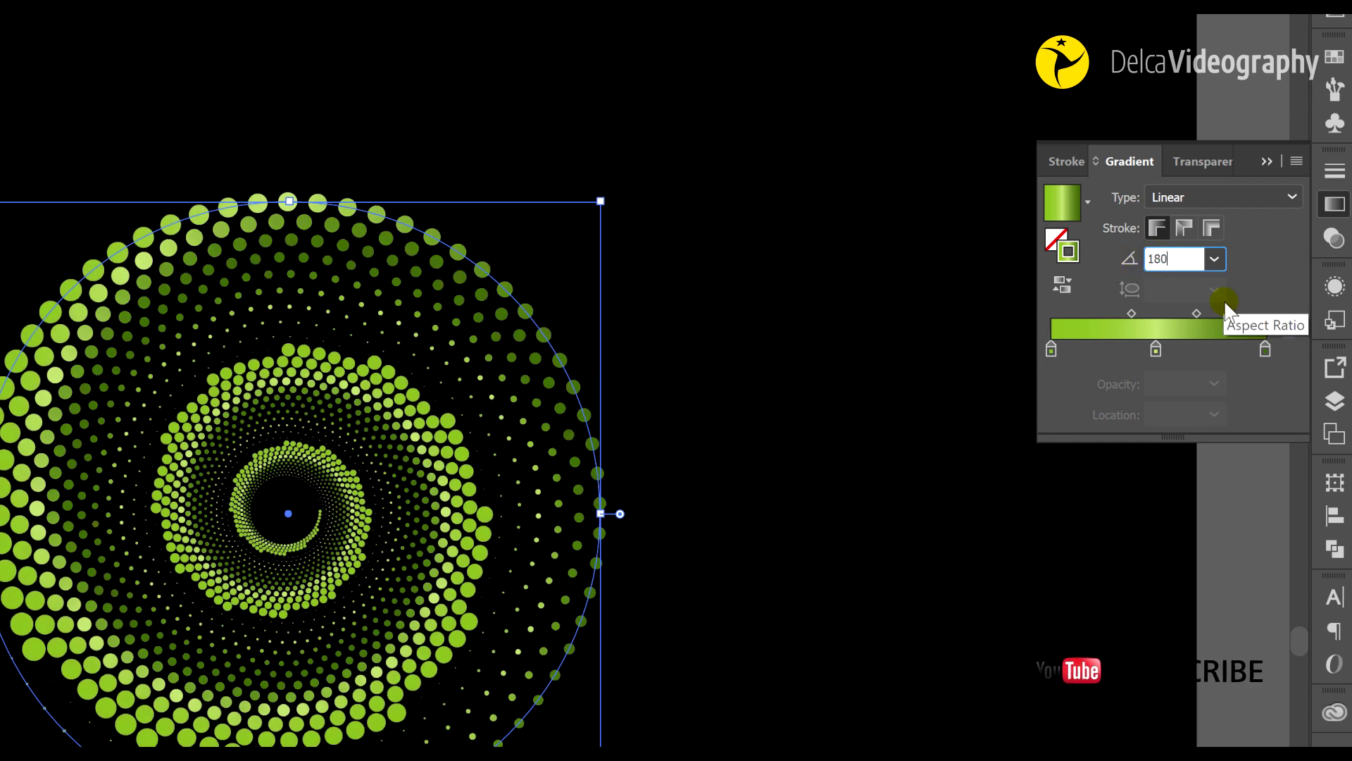
key(Return)
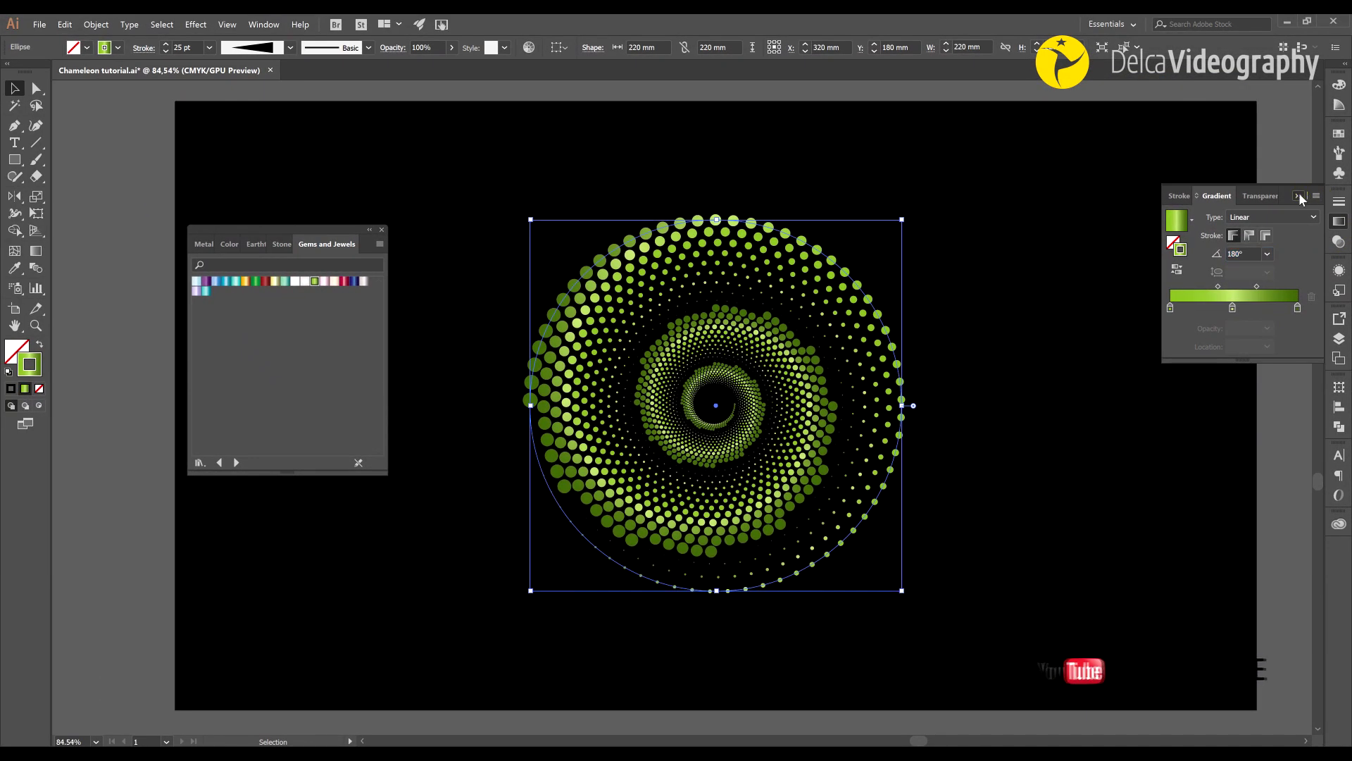
Move the green spiral straight up on the black background
click(1301, 197)
click(998, 356)
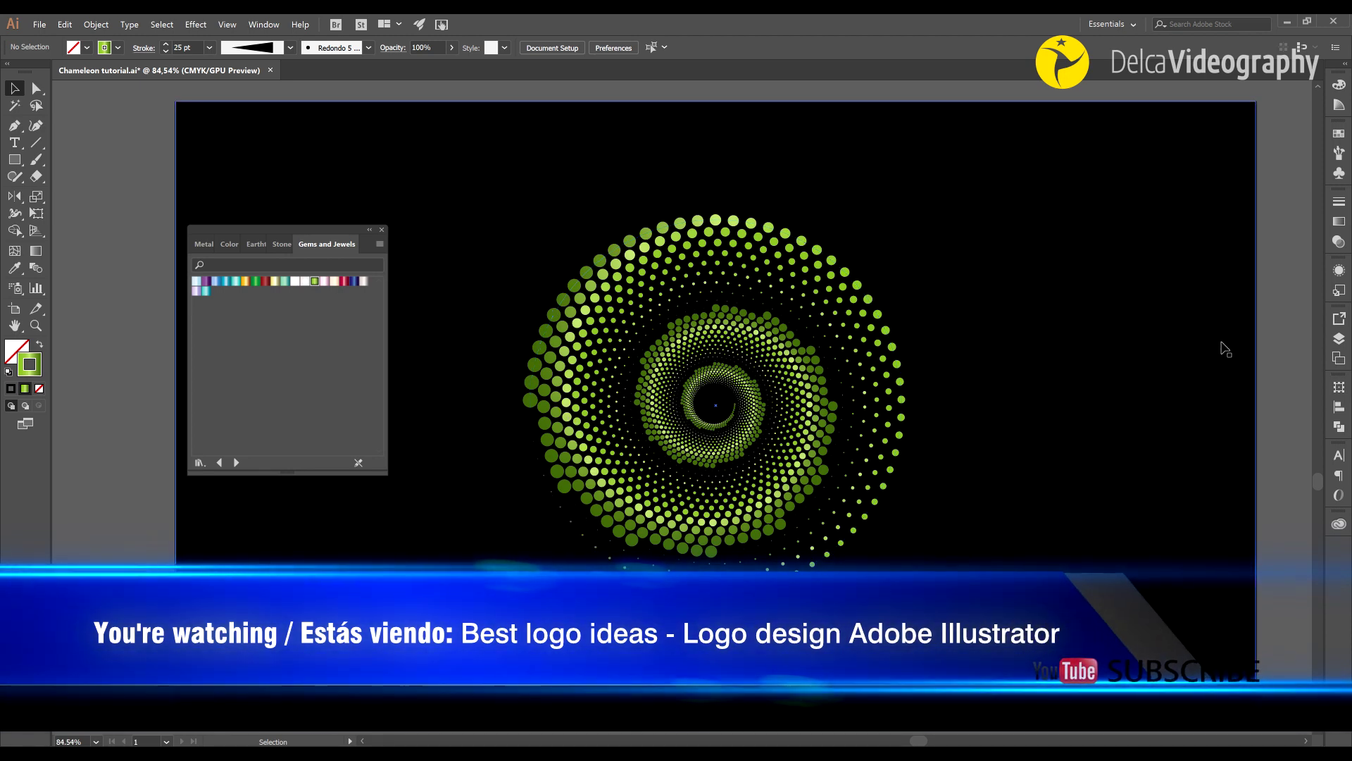
drag(717, 320, 718, 283)
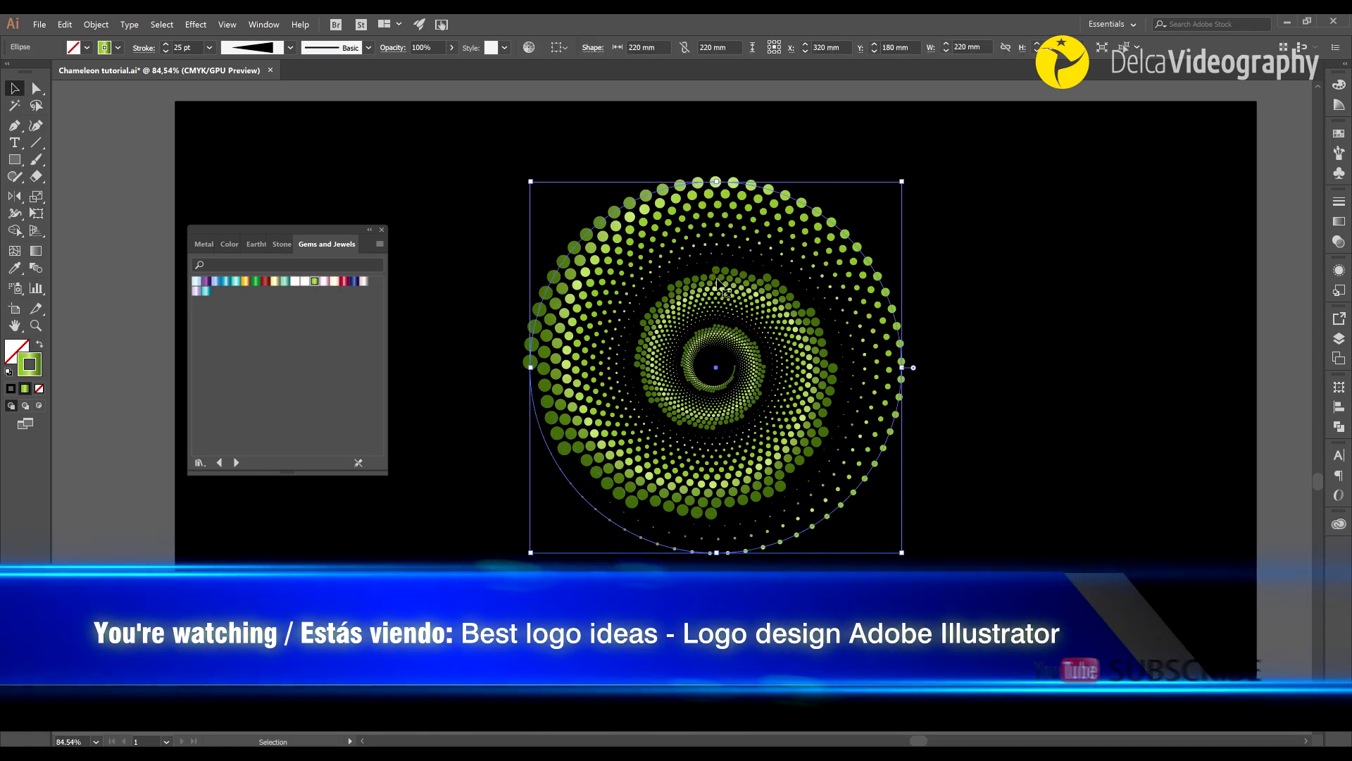
click(94, 248)
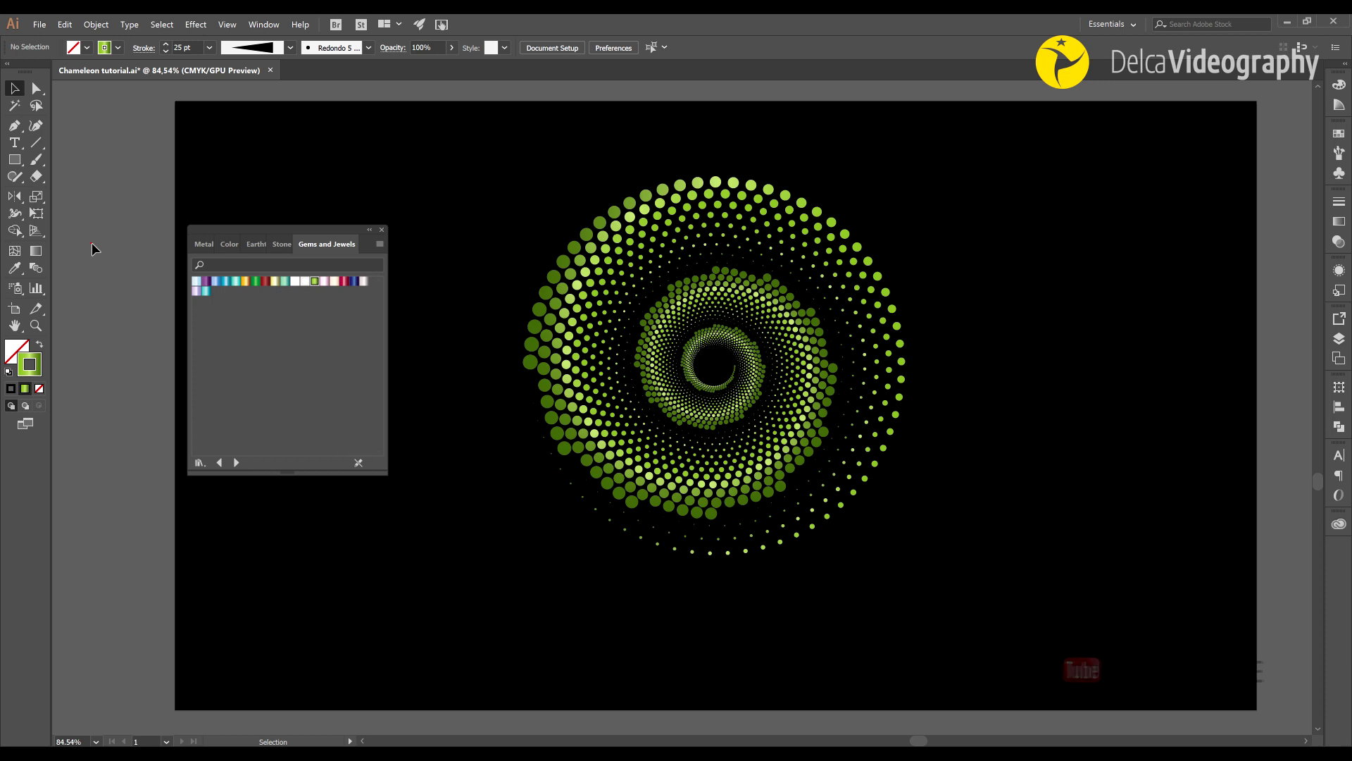
Add CHARMELEON text below the spiral, enlarge it and move it just below the artboard
key(h)
drag(569, 544, 574, 514)
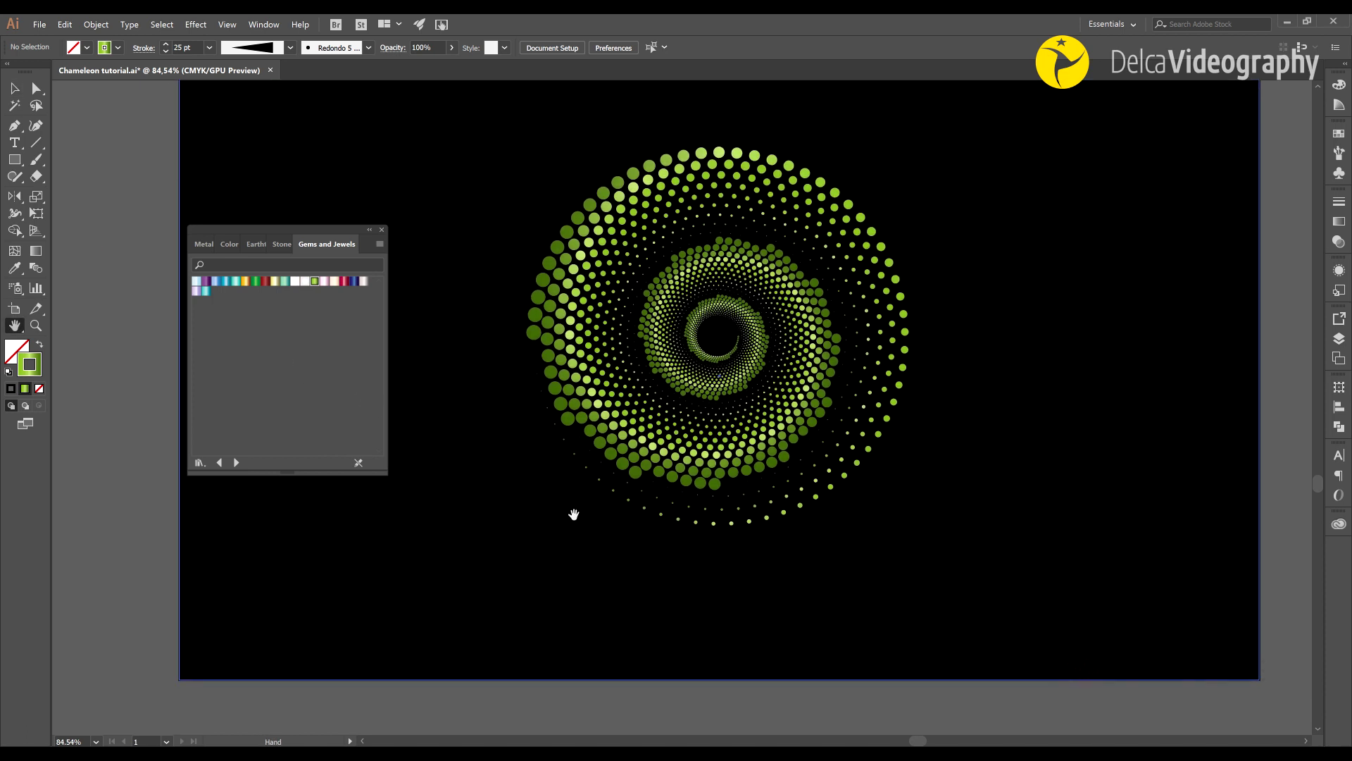
click(13, 144)
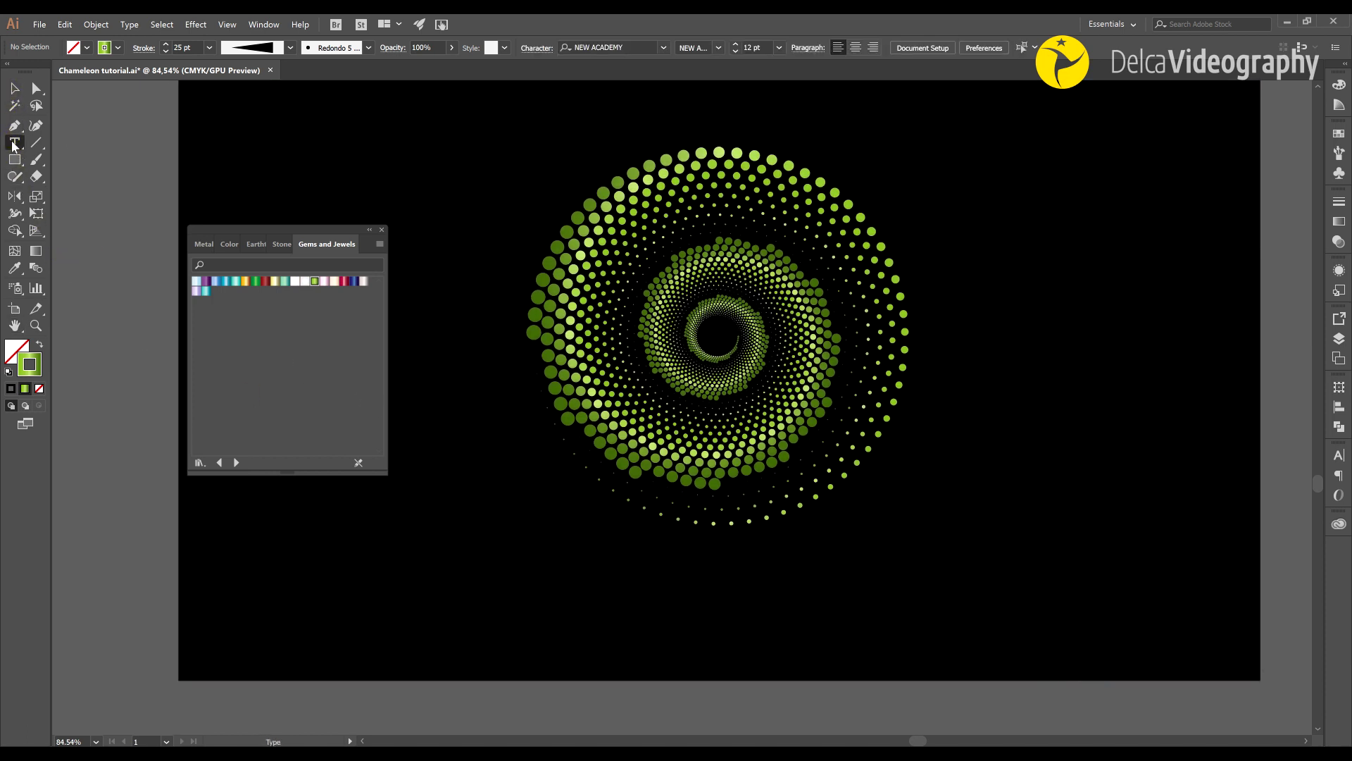
click(623, 696)
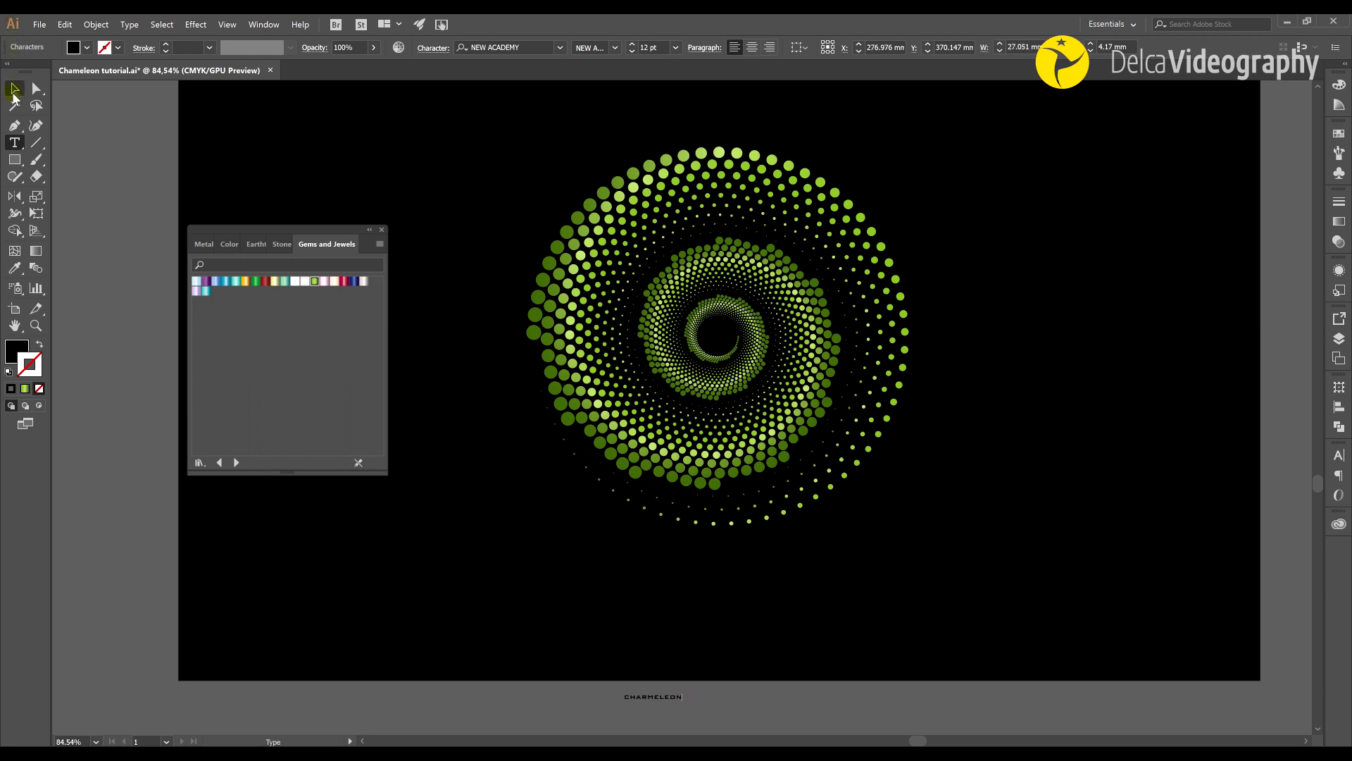
click(14, 90)
drag(683, 691, 982, 537)
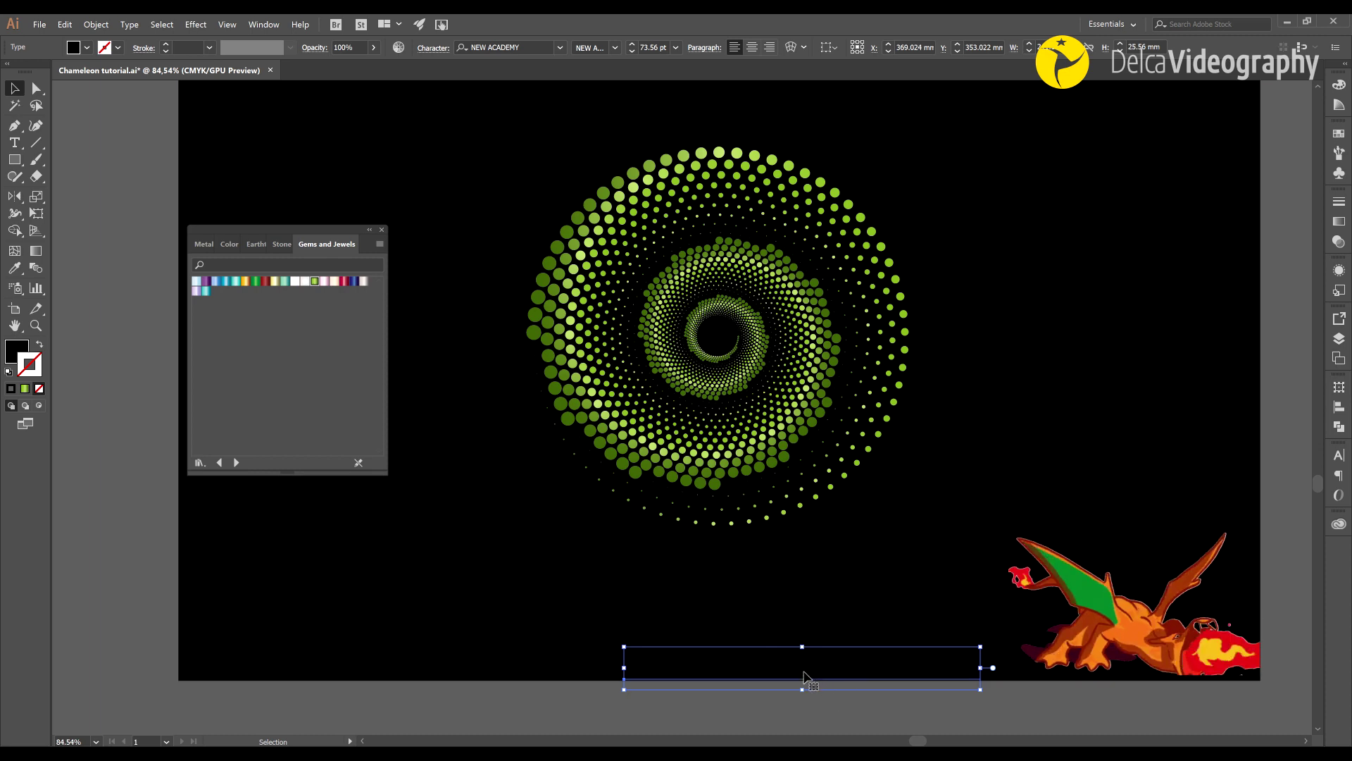
drag(793, 689, 794, 692)
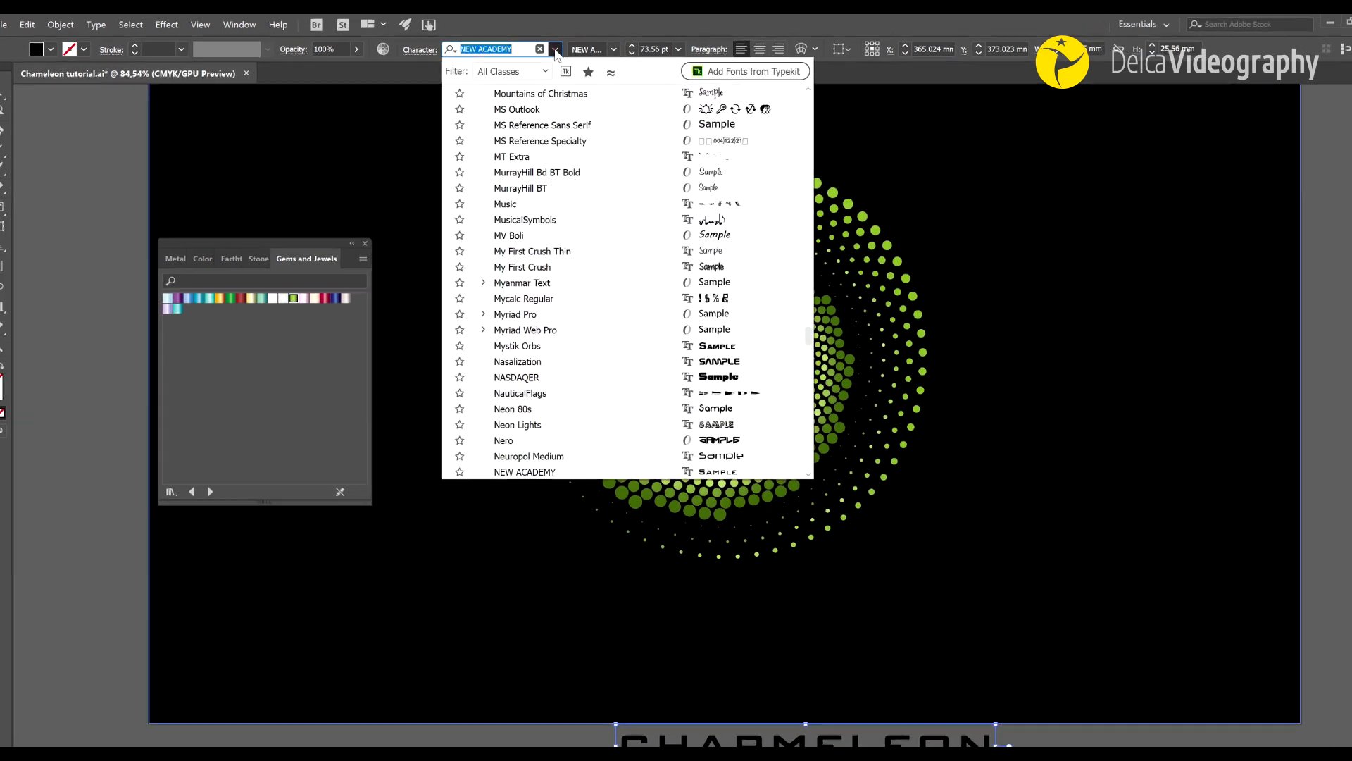
Select the NEW ACADEMY font family name in the Character font field
click(560, 47)
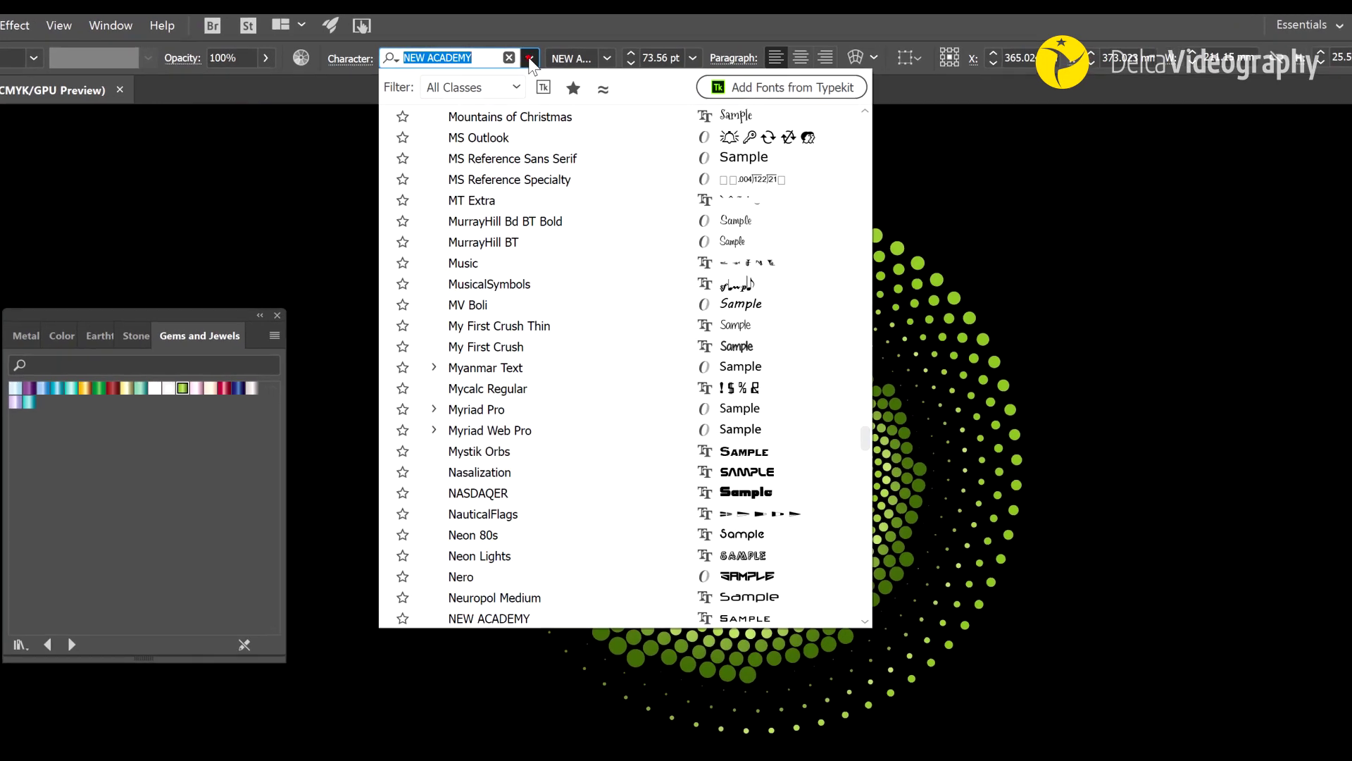
click(429, 56)
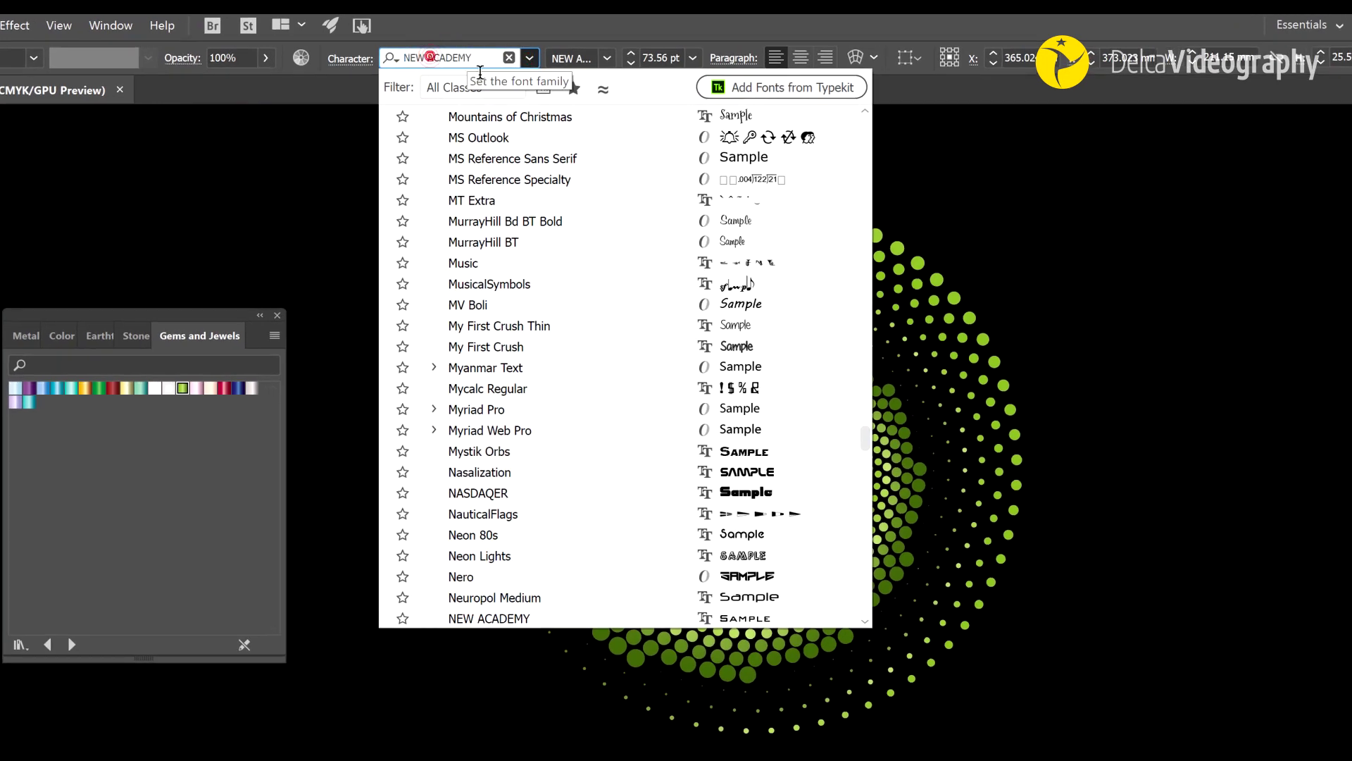
drag(456, 73, 403, 58)
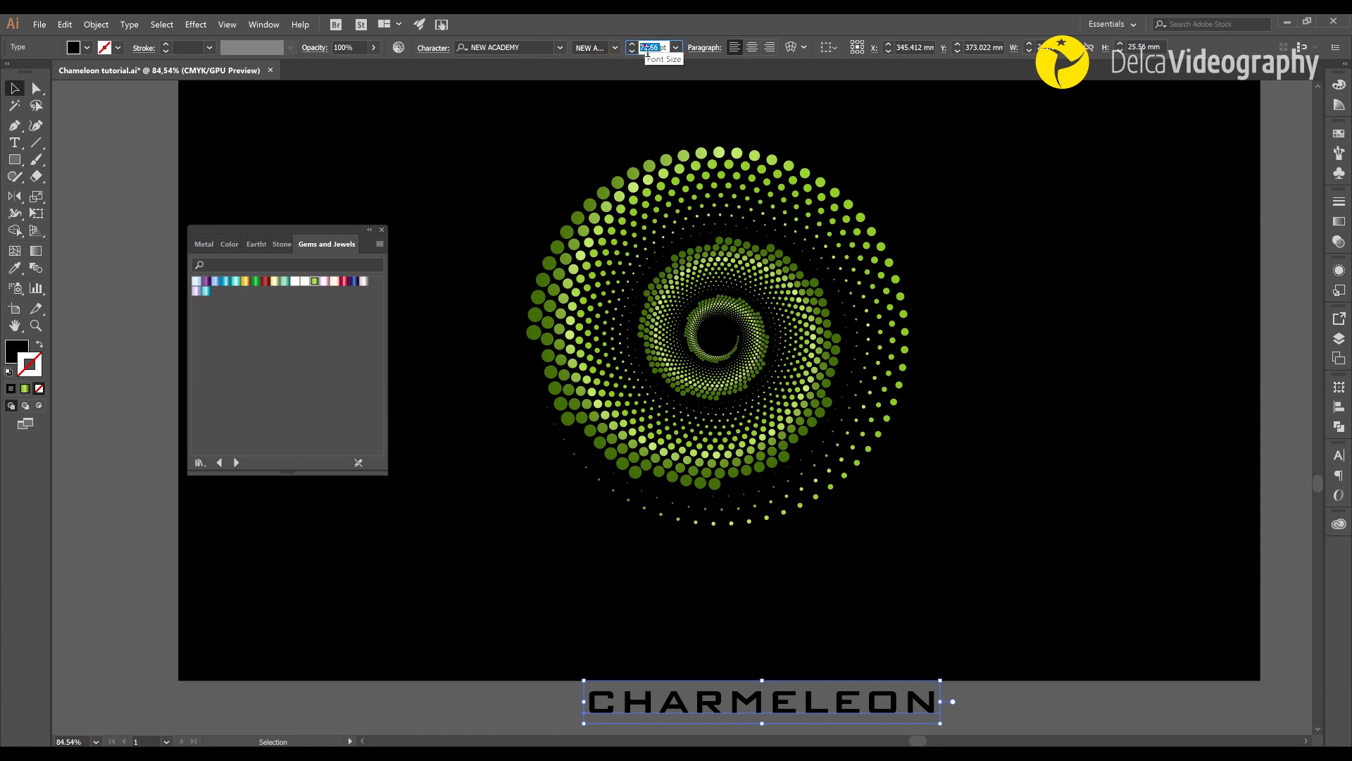
Set CHARMELEON to 145 pt and centre it under the spiral just below the artboard
text(145)
key(Return)
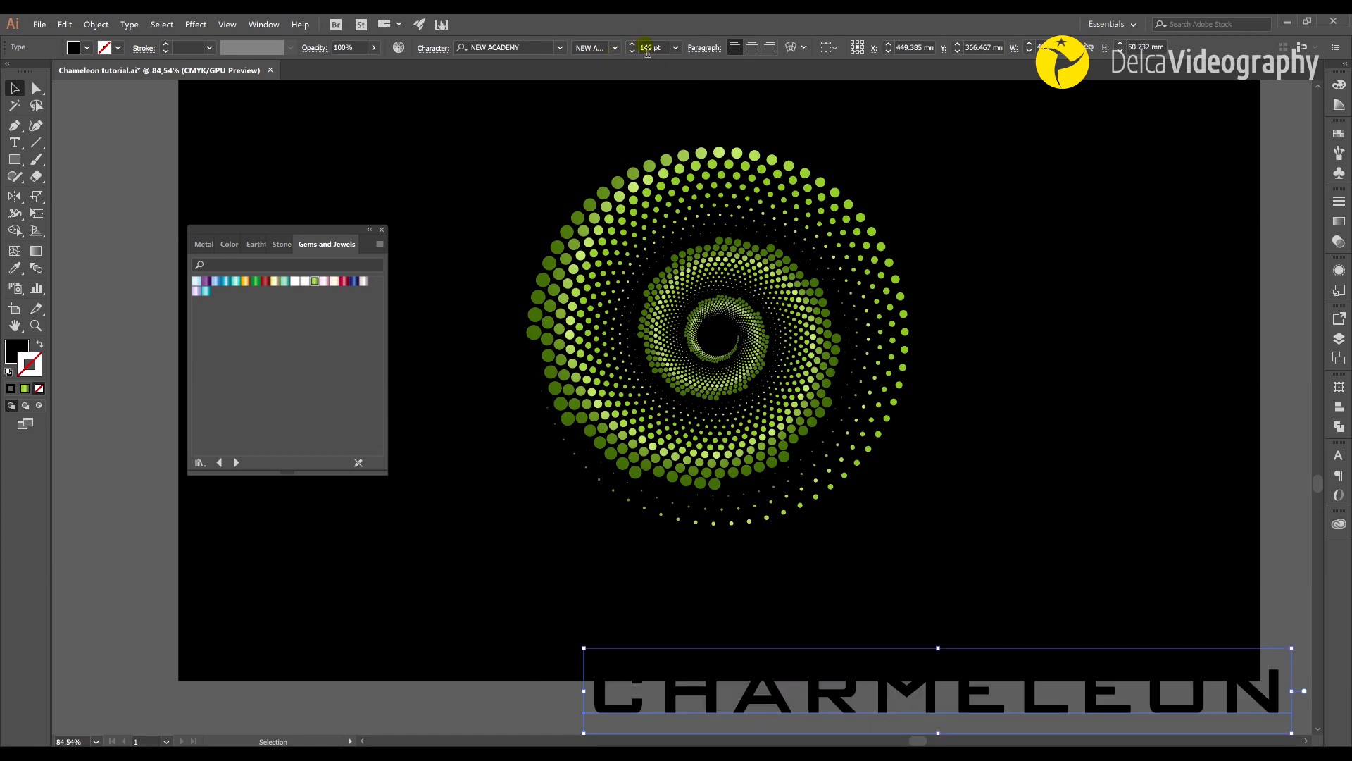
mouse_move(1000, 711)
mouse_down()
mouse_move(697, 705)
mouse_move(703, 719)
mouse_up()
mouse_move(707, 658)
mouse_down()
mouse_move(737, 516)
mouse_move(741, 575)
mouse_up()
click(14, 92)
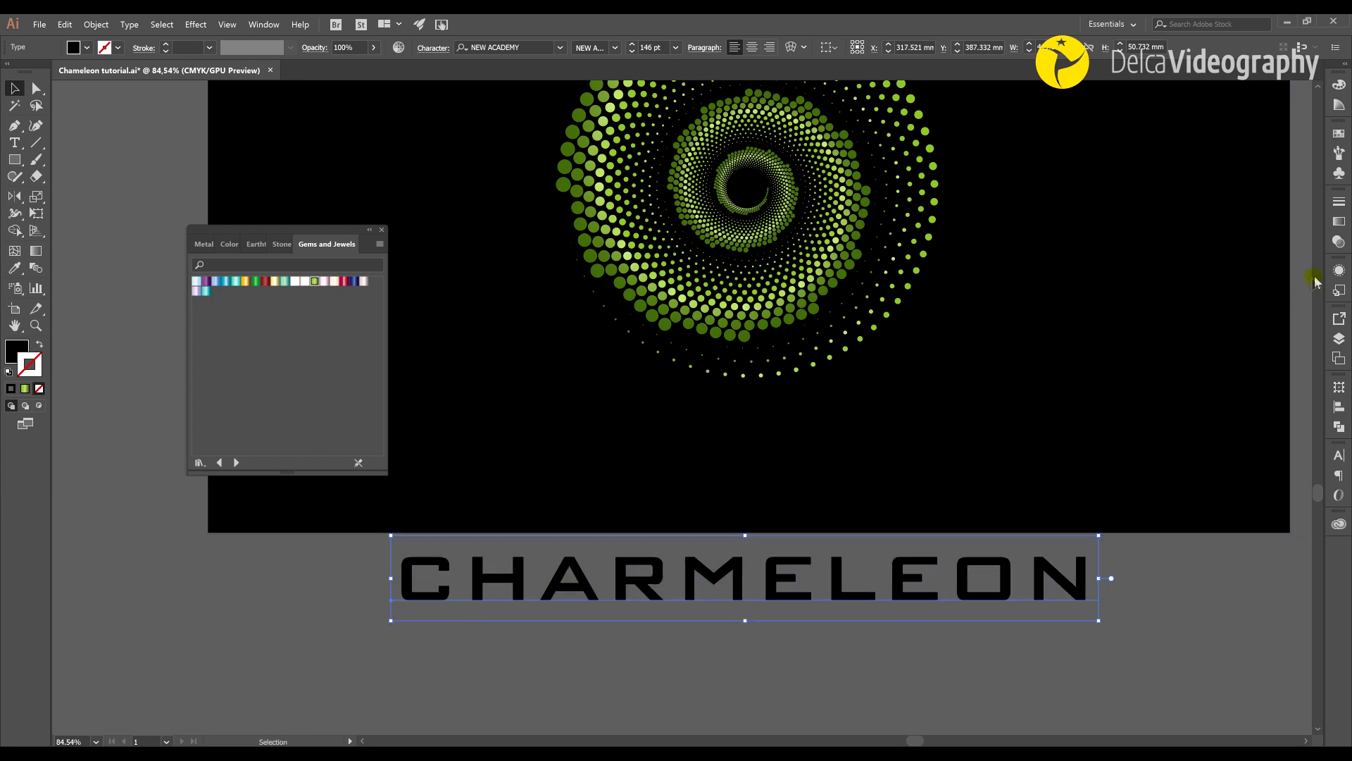
Add a new fill to the CHARMELEON text in the Appearance settings
click(1337, 273)
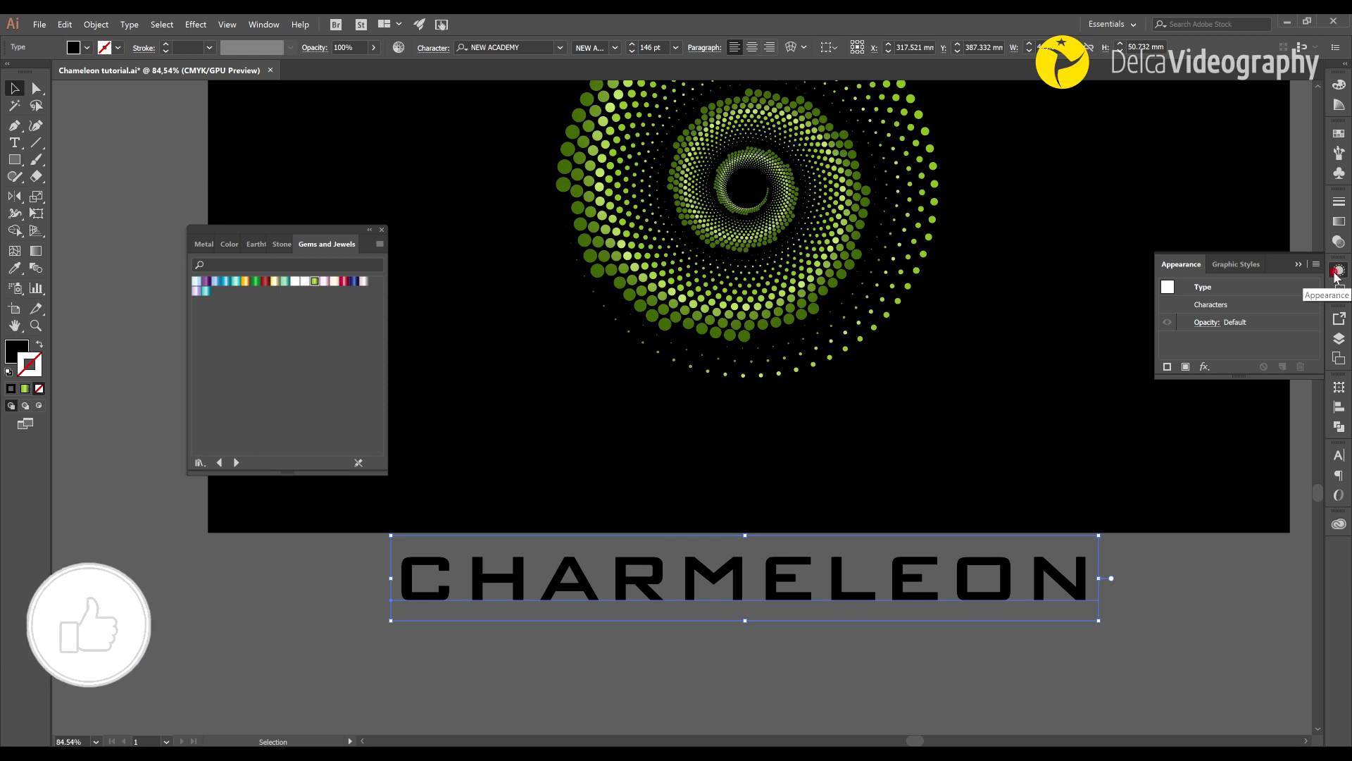
click(1186, 367)
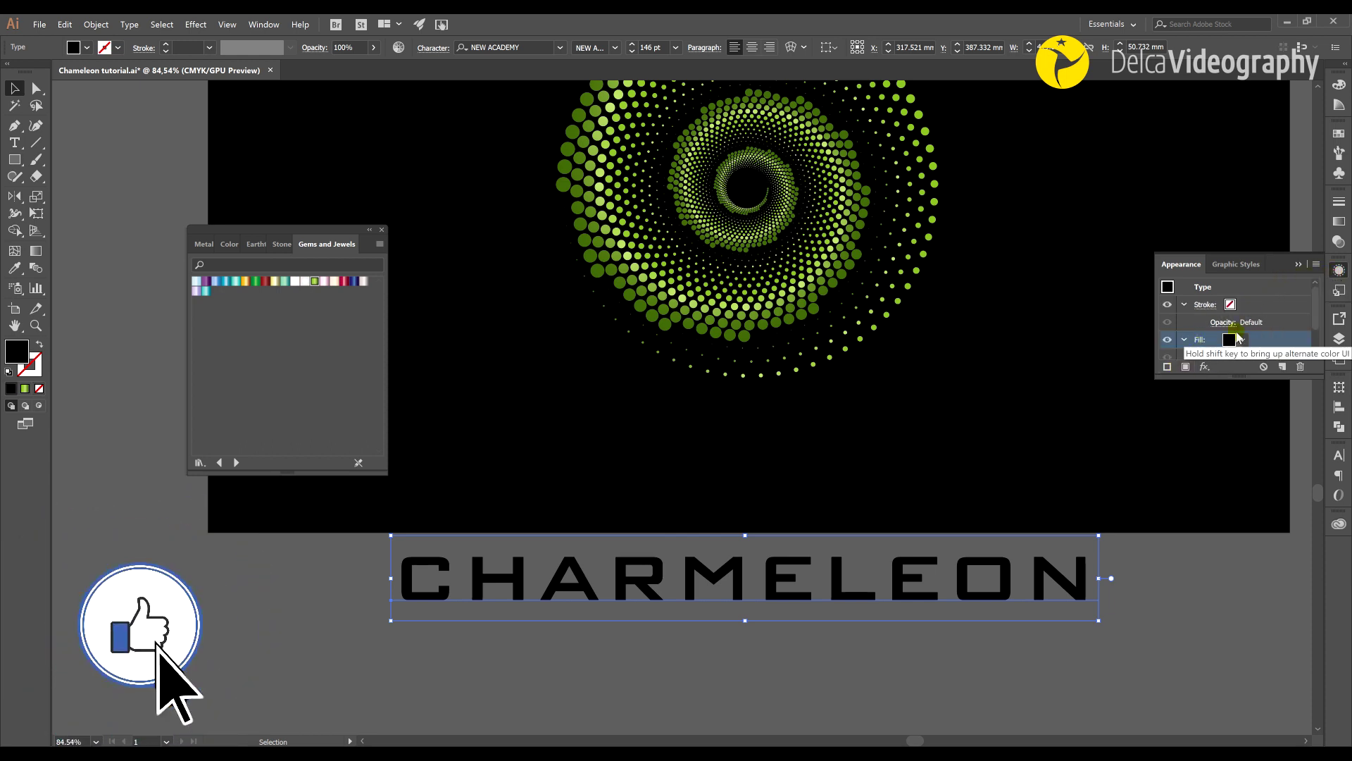
click(1300, 266)
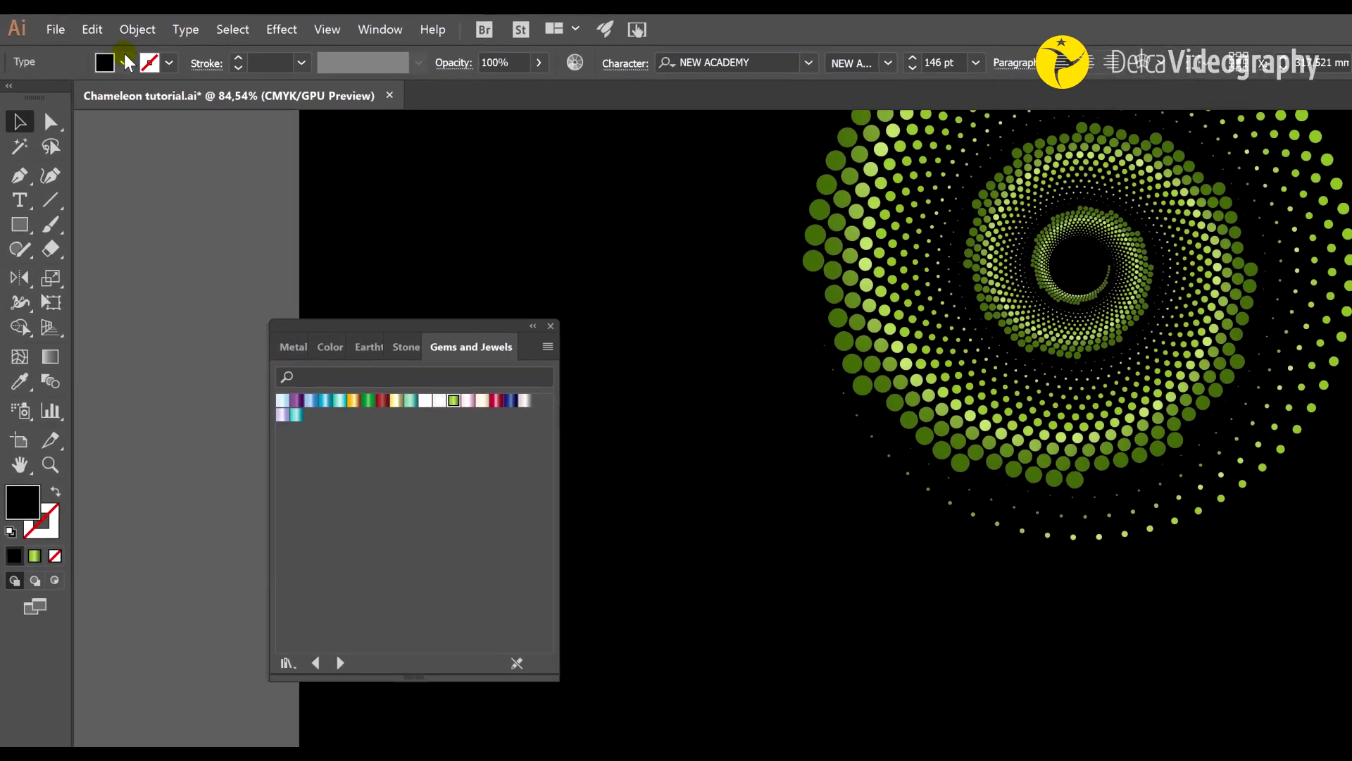
Fill the text with a darker teal gradient from the Earthtones swatch library
click(86, 48)
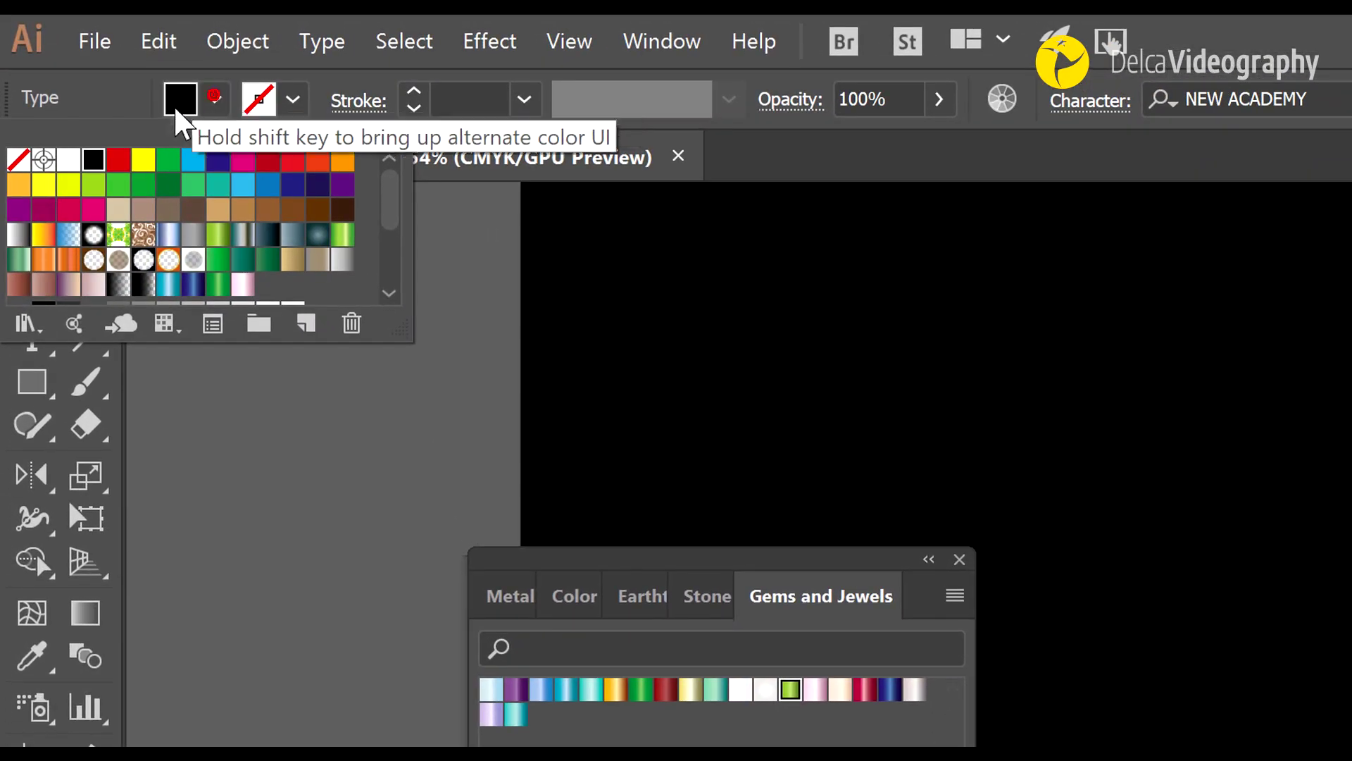
click(47, 335)
mouse_move(95, 336)
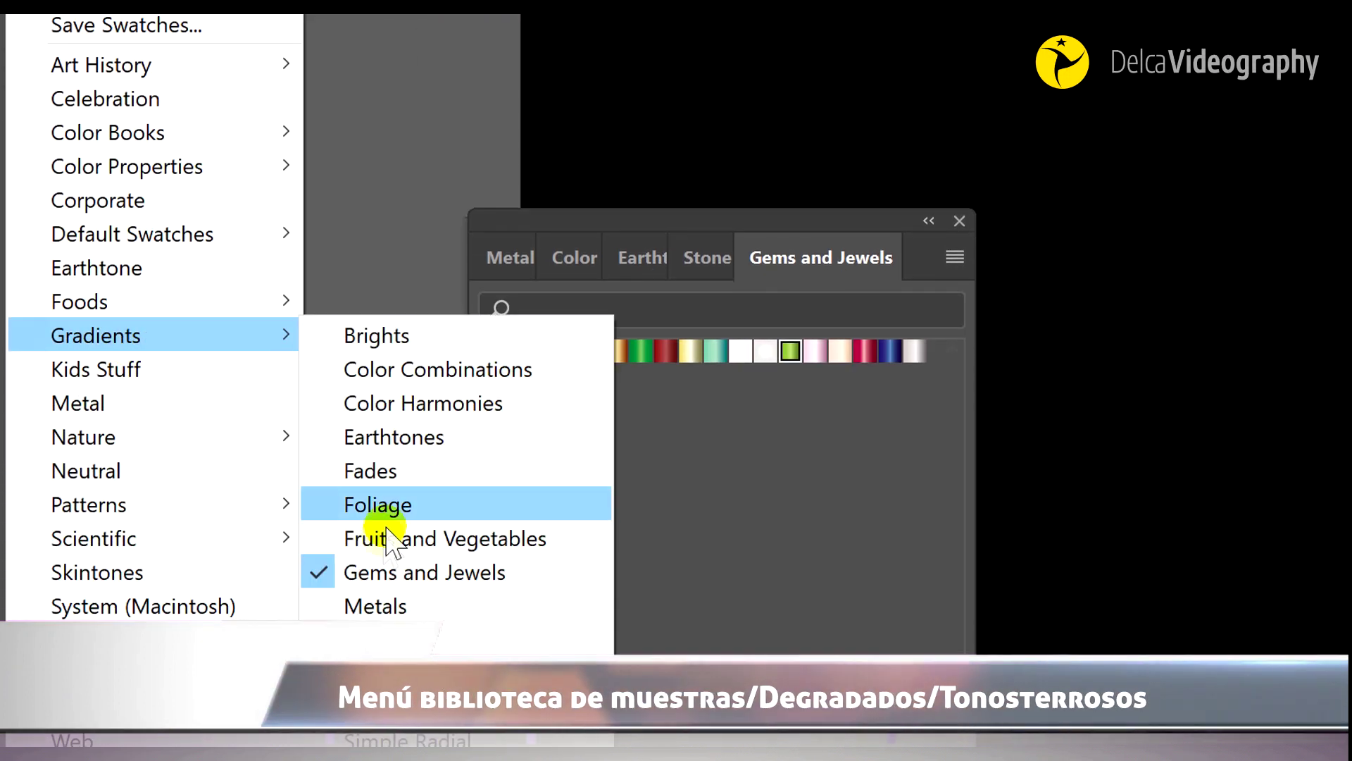
click(433, 441)
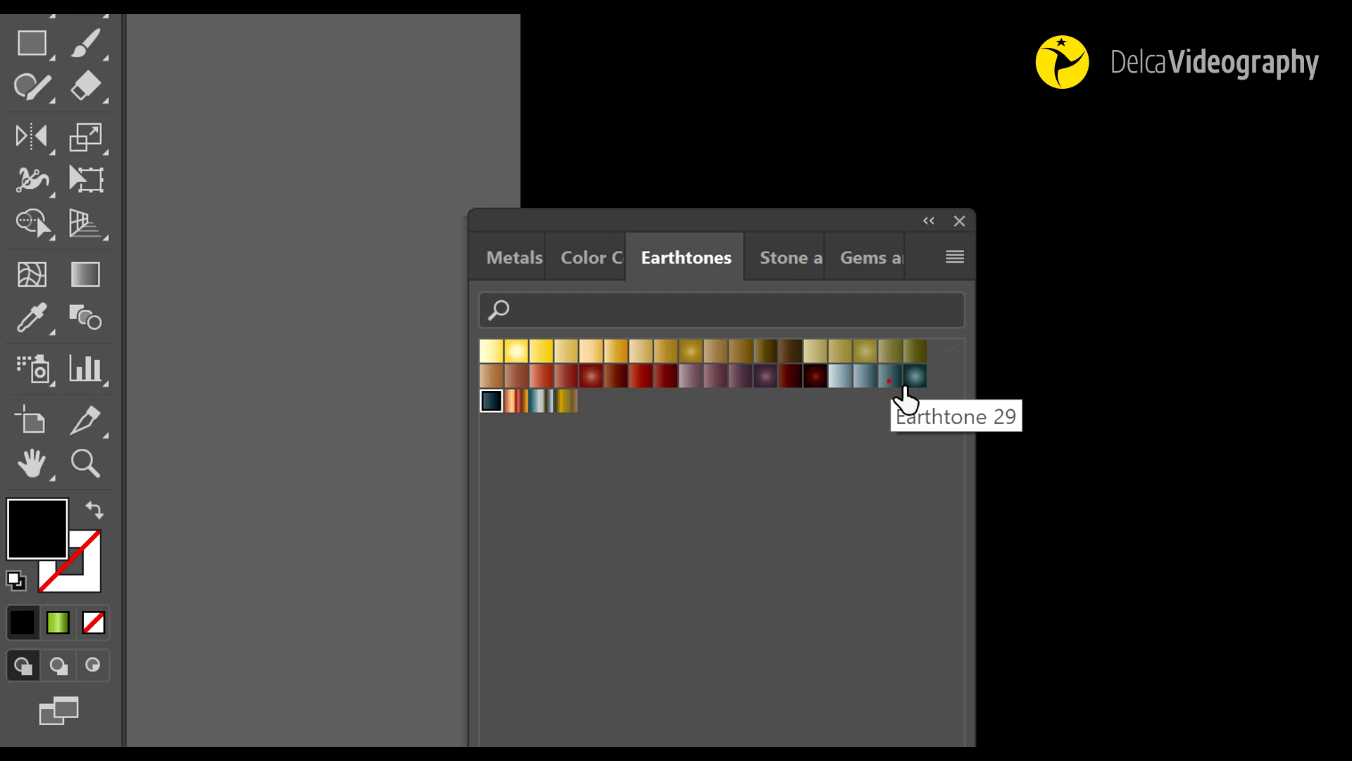
click(914, 384)
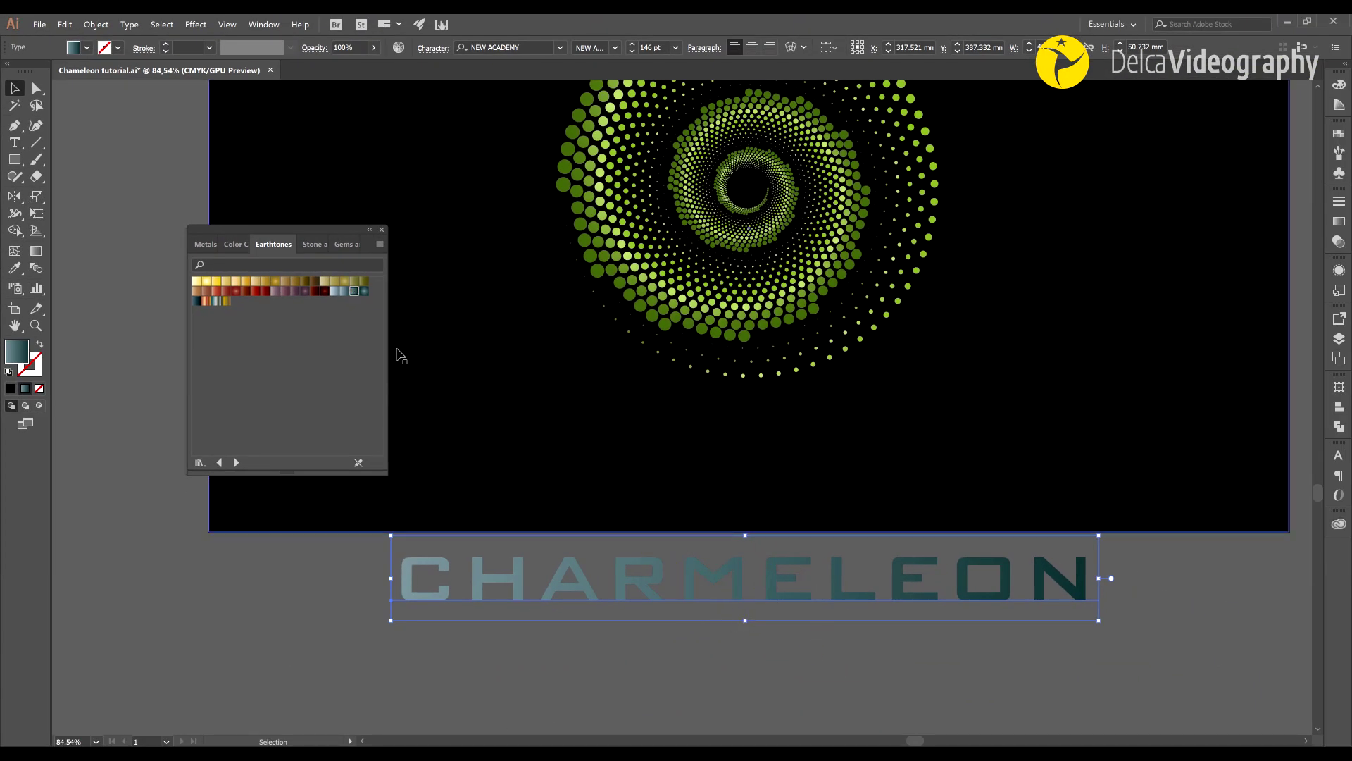
click(364, 291)
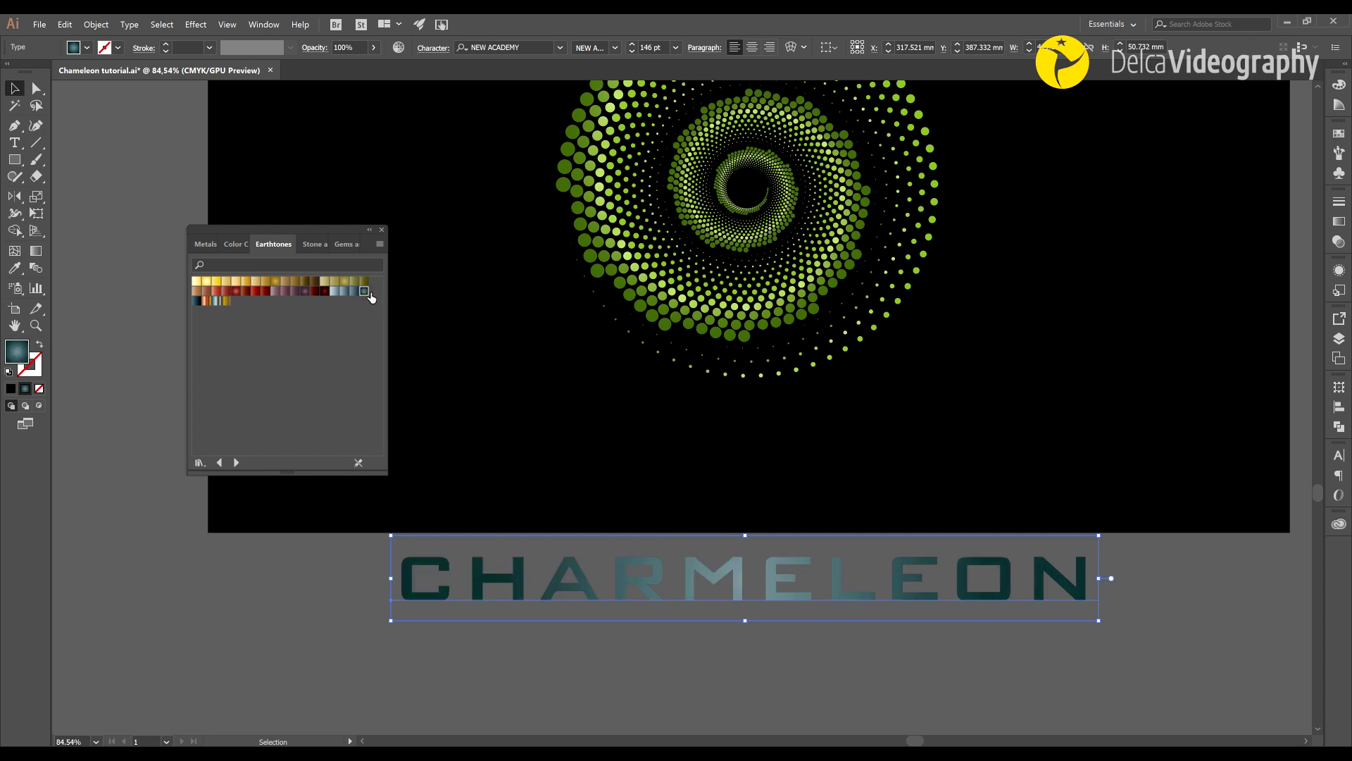
click(789, 642)
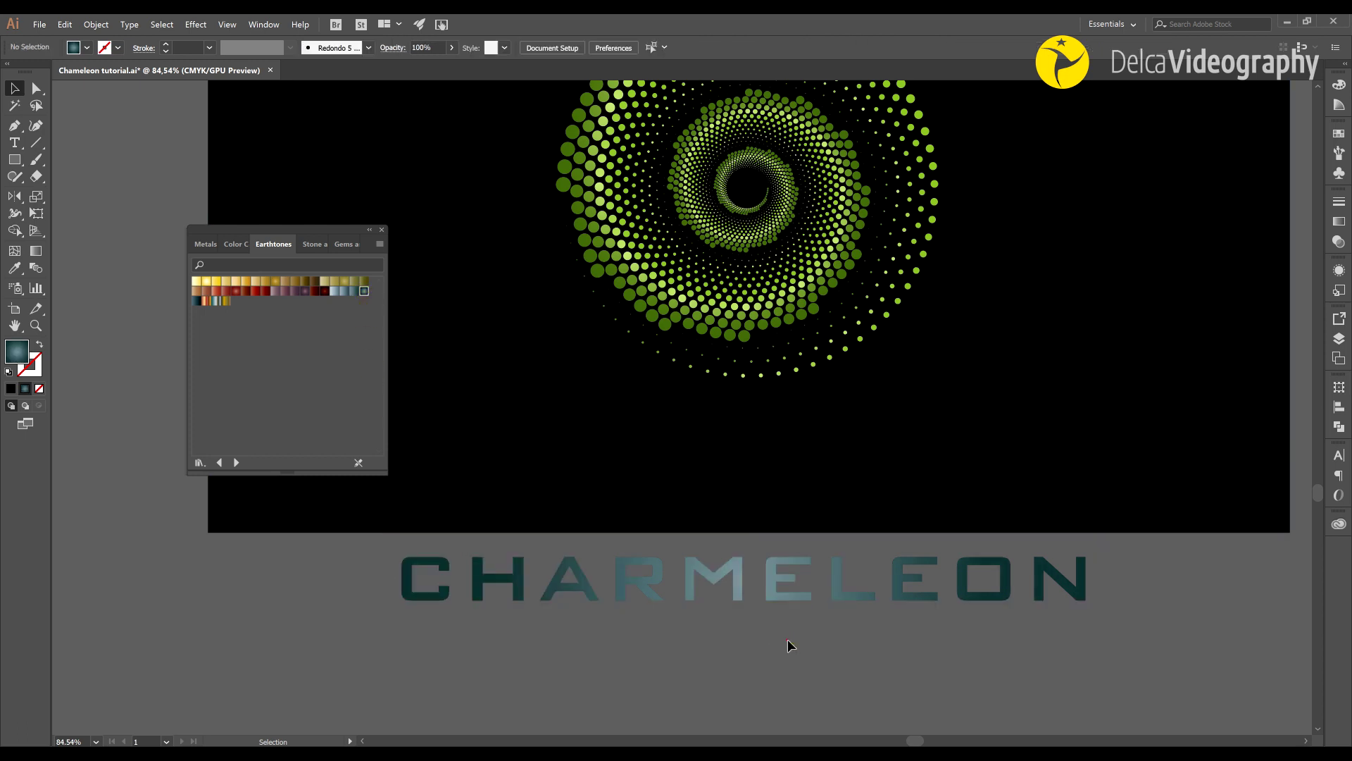
Duplicate CHARMELEON below the original and give the upper copy a Charcoal sketch effect, thickness 4
click(776, 594)
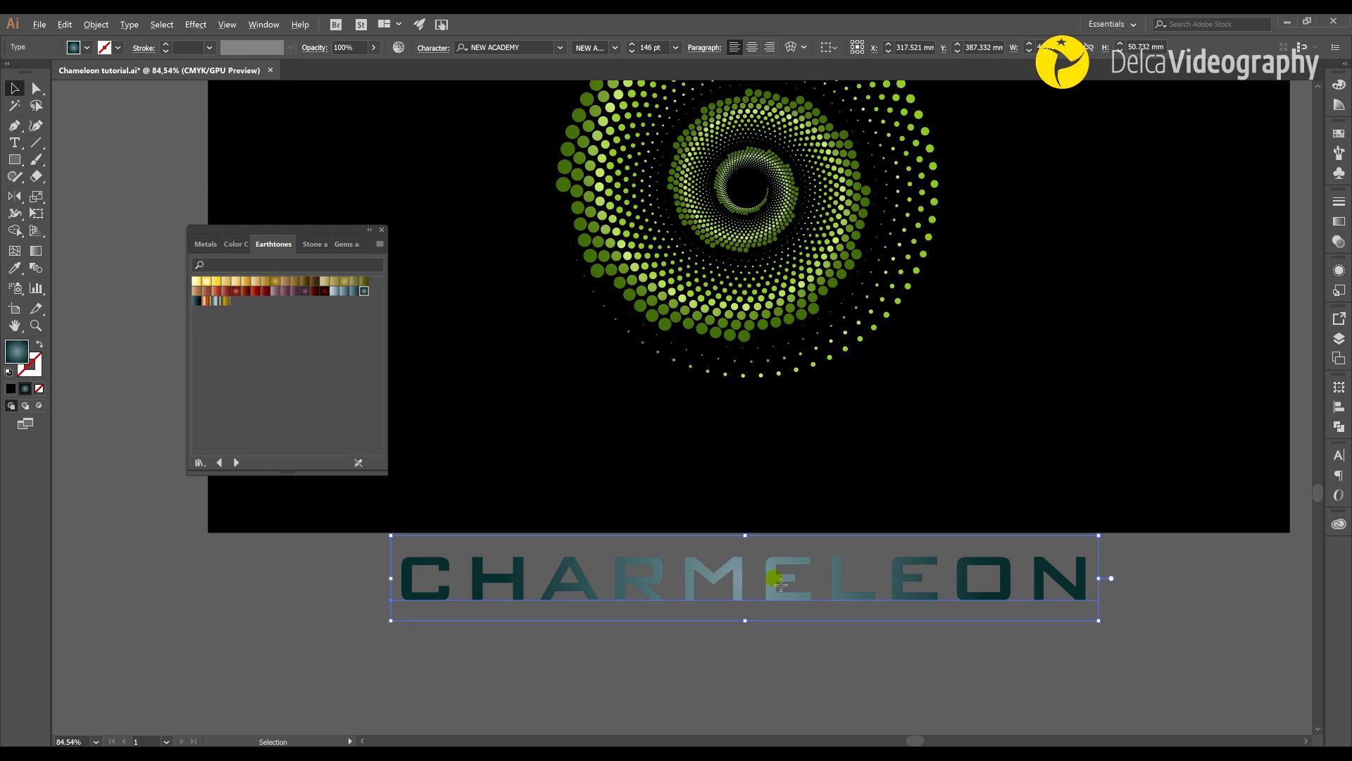
alt+drag(781, 584, 780, 649)
click(741, 576)
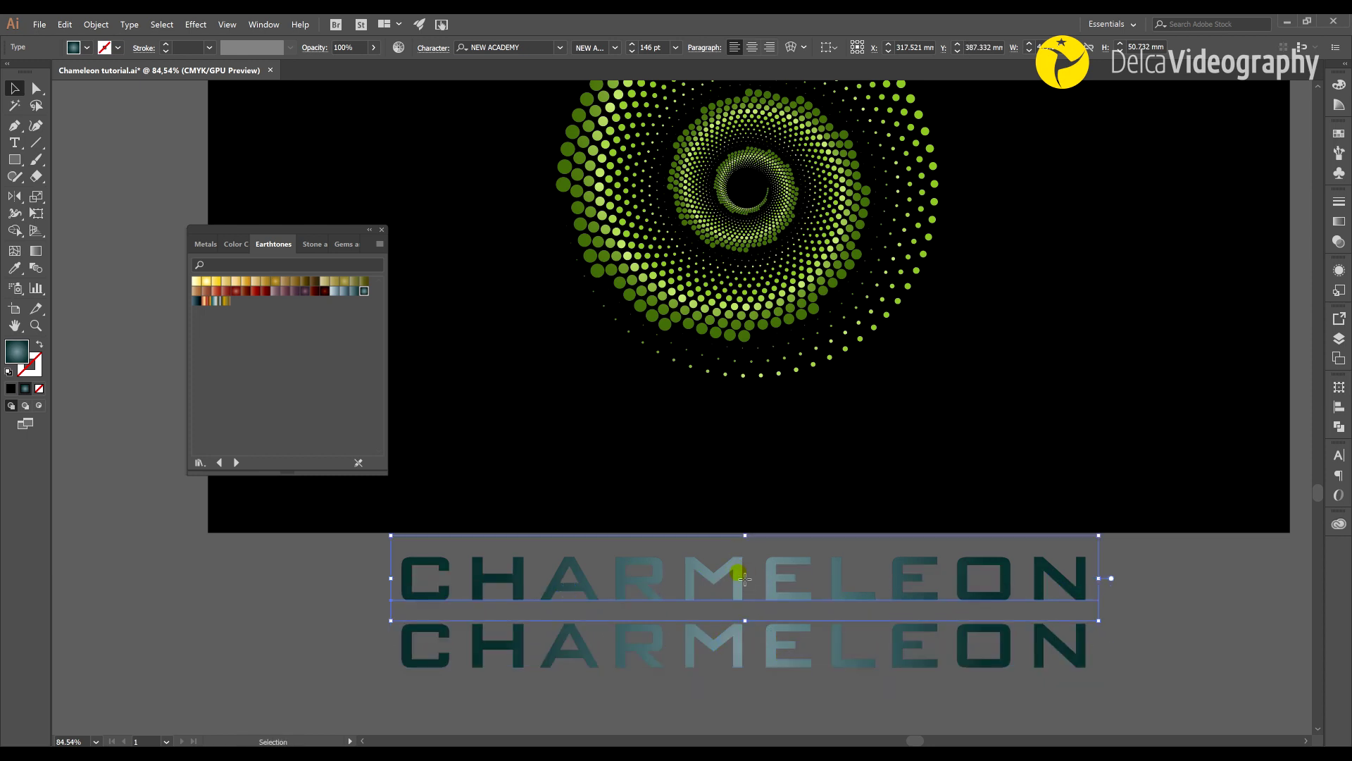
click(195, 24)
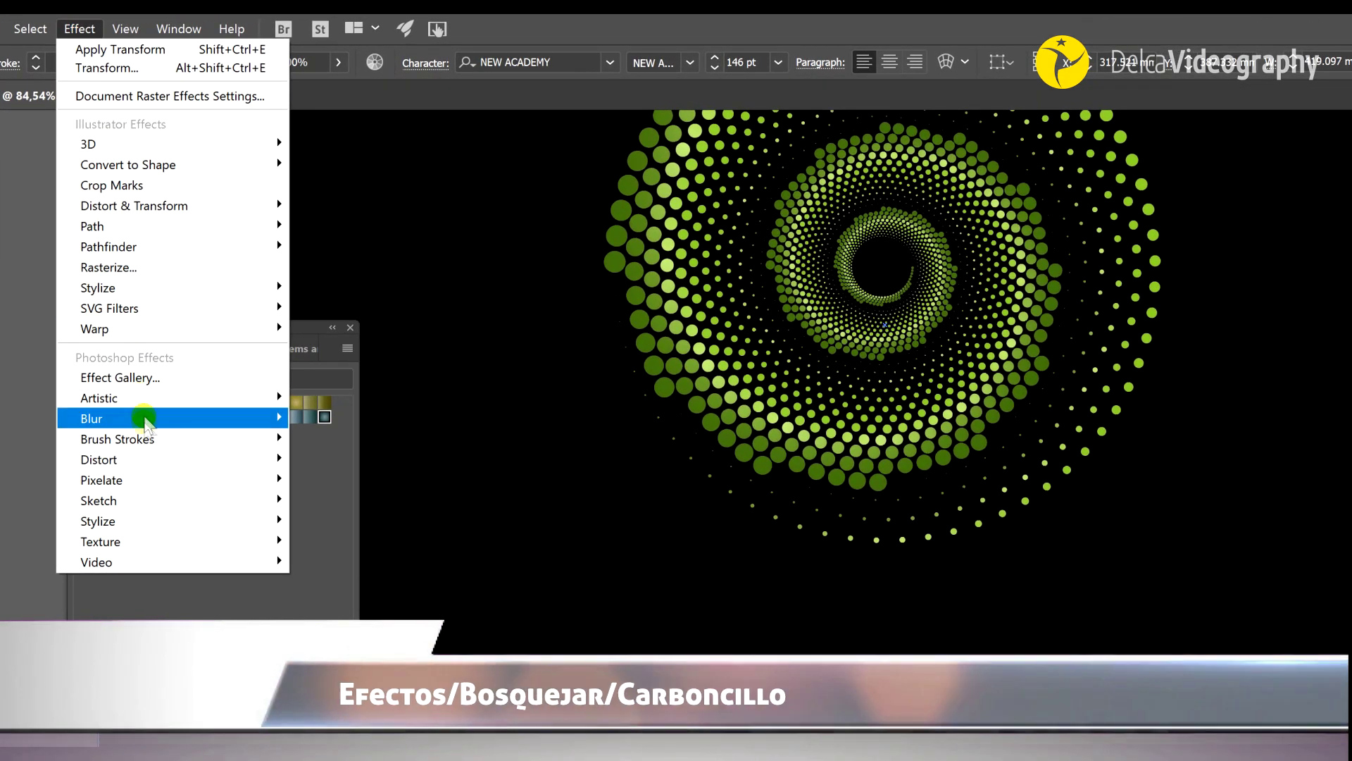
mouse_move(169, 500)
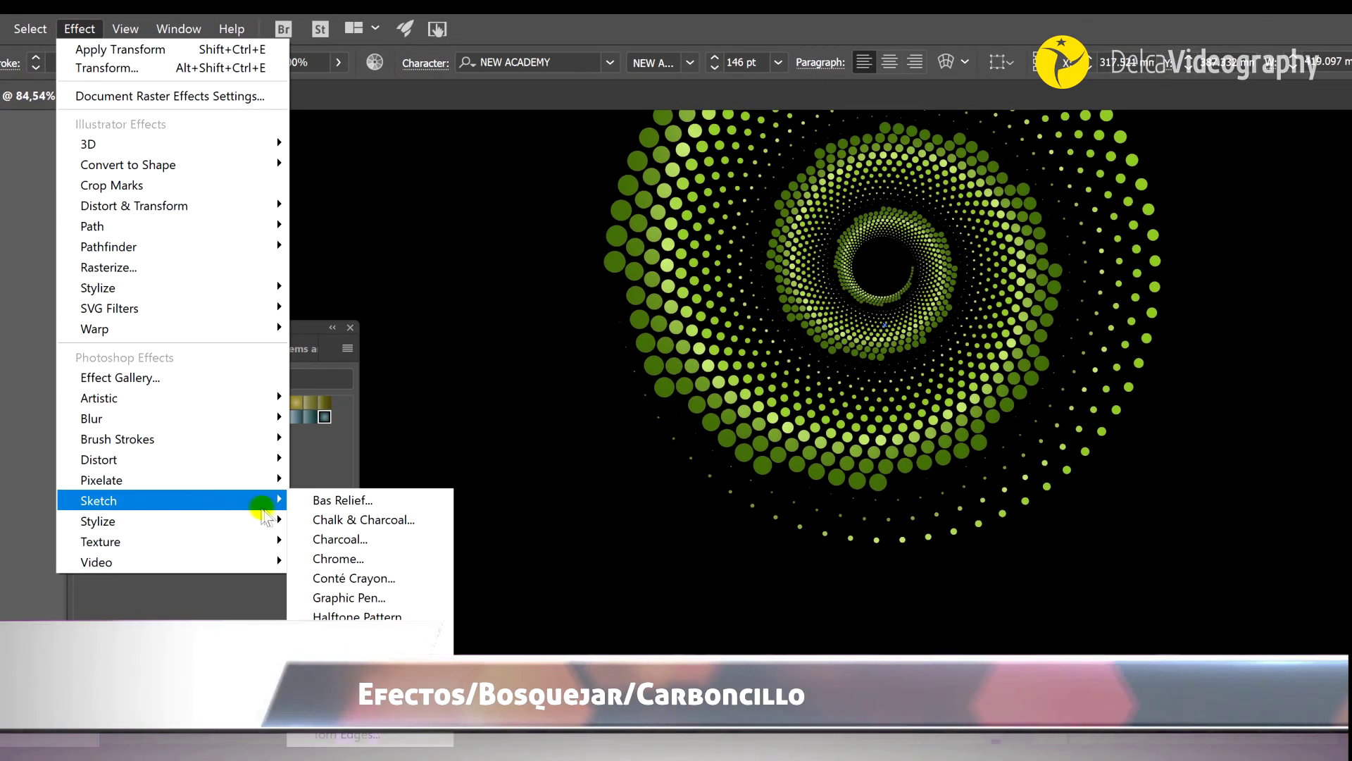
click(414, 539)
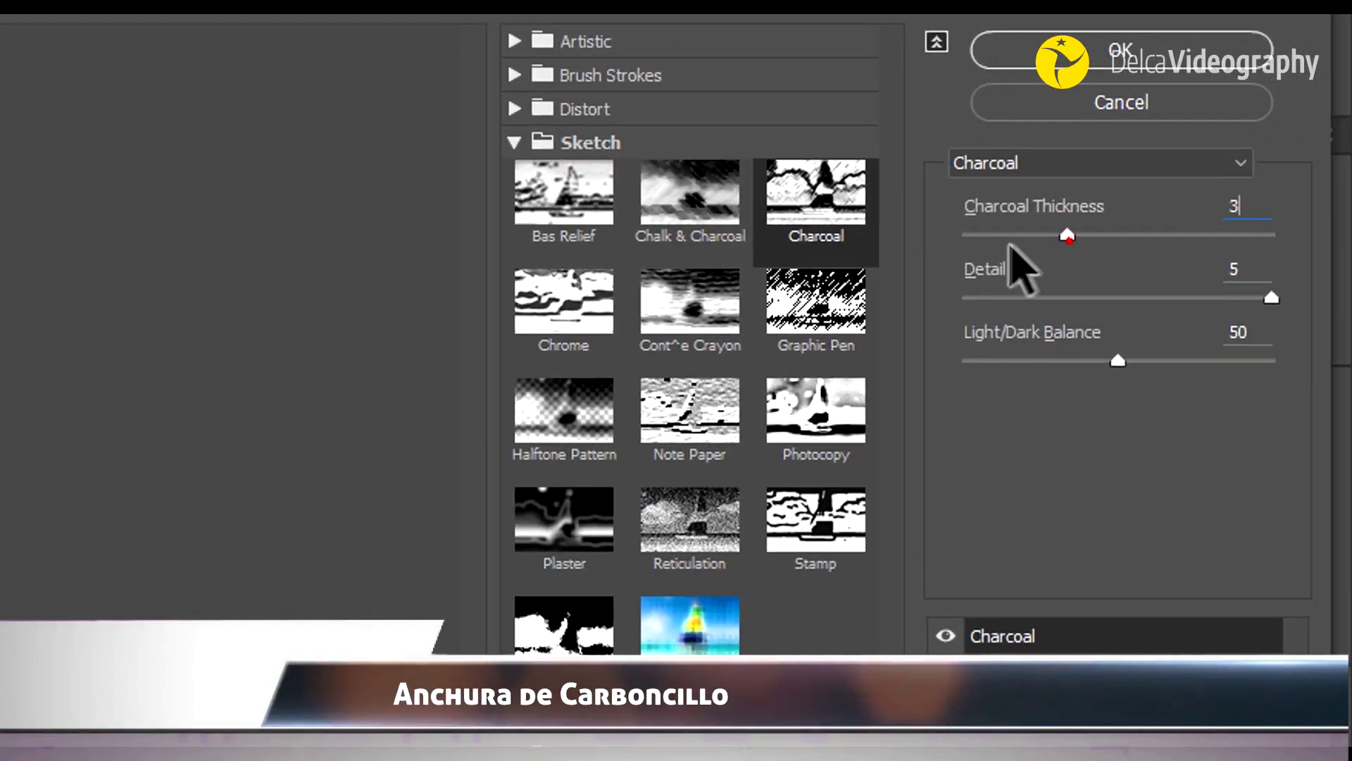
drag(1067, 234, 976, 234)
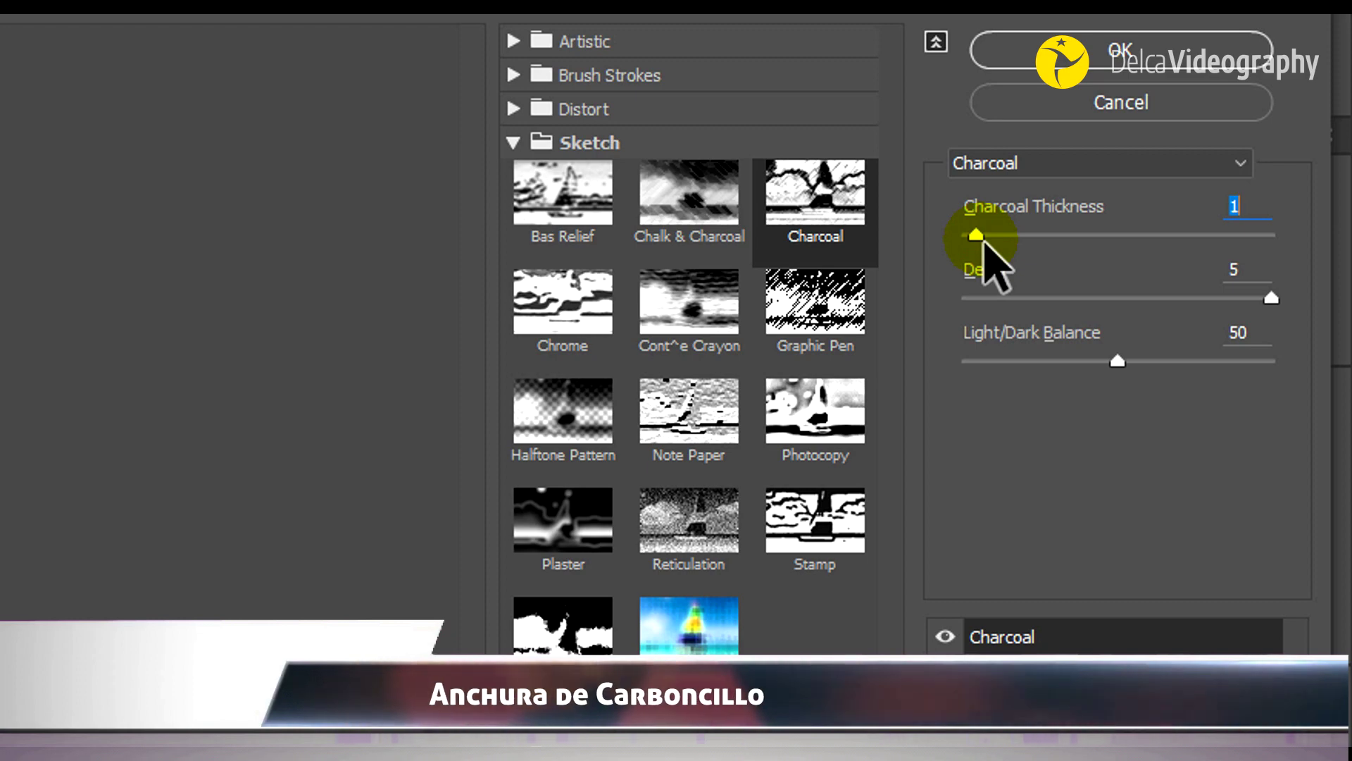
mouse_move(979, 238)
mouse_down()
mouse_move(1105, 260)
mouse_move(1097, 238)
mouse_up()
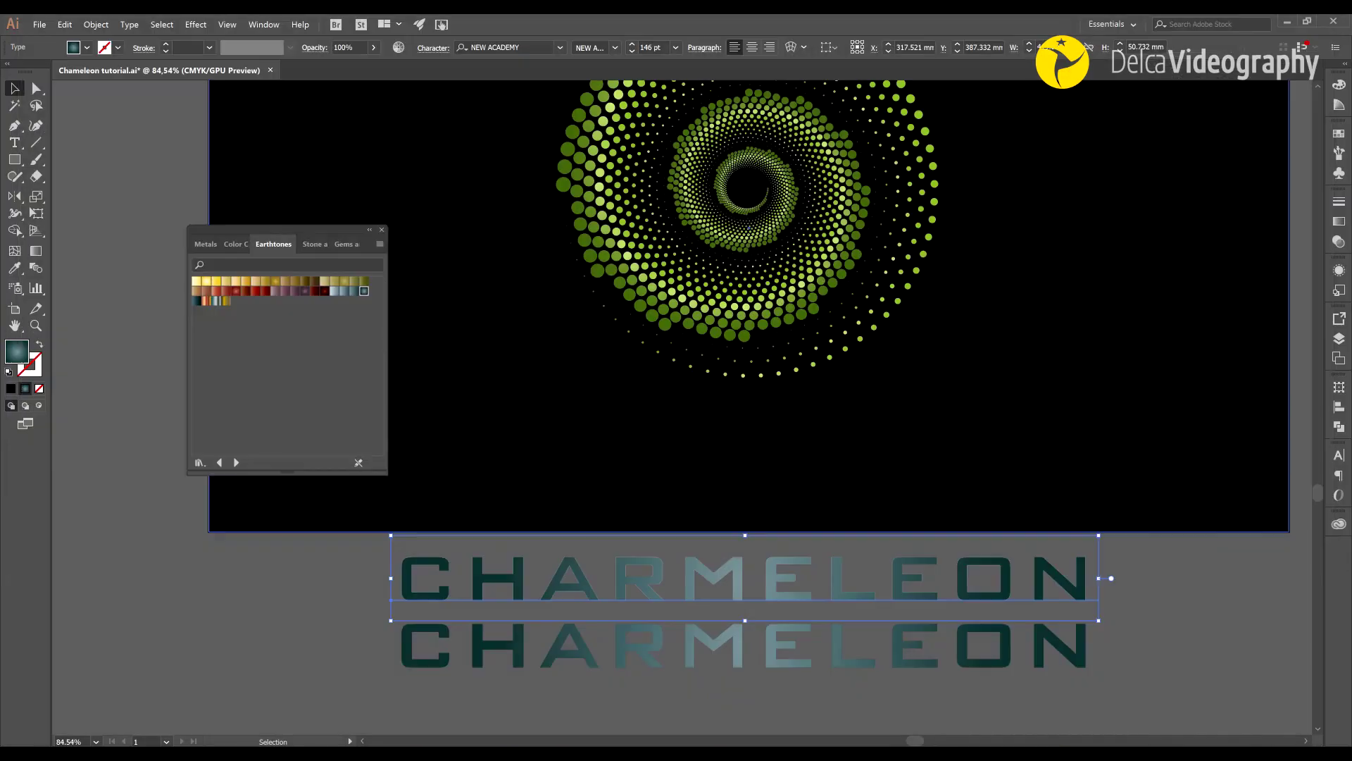
Confirm the Charcoal effect, then give the lower copy a Color Halftone with max radius 8
click(556, 622)
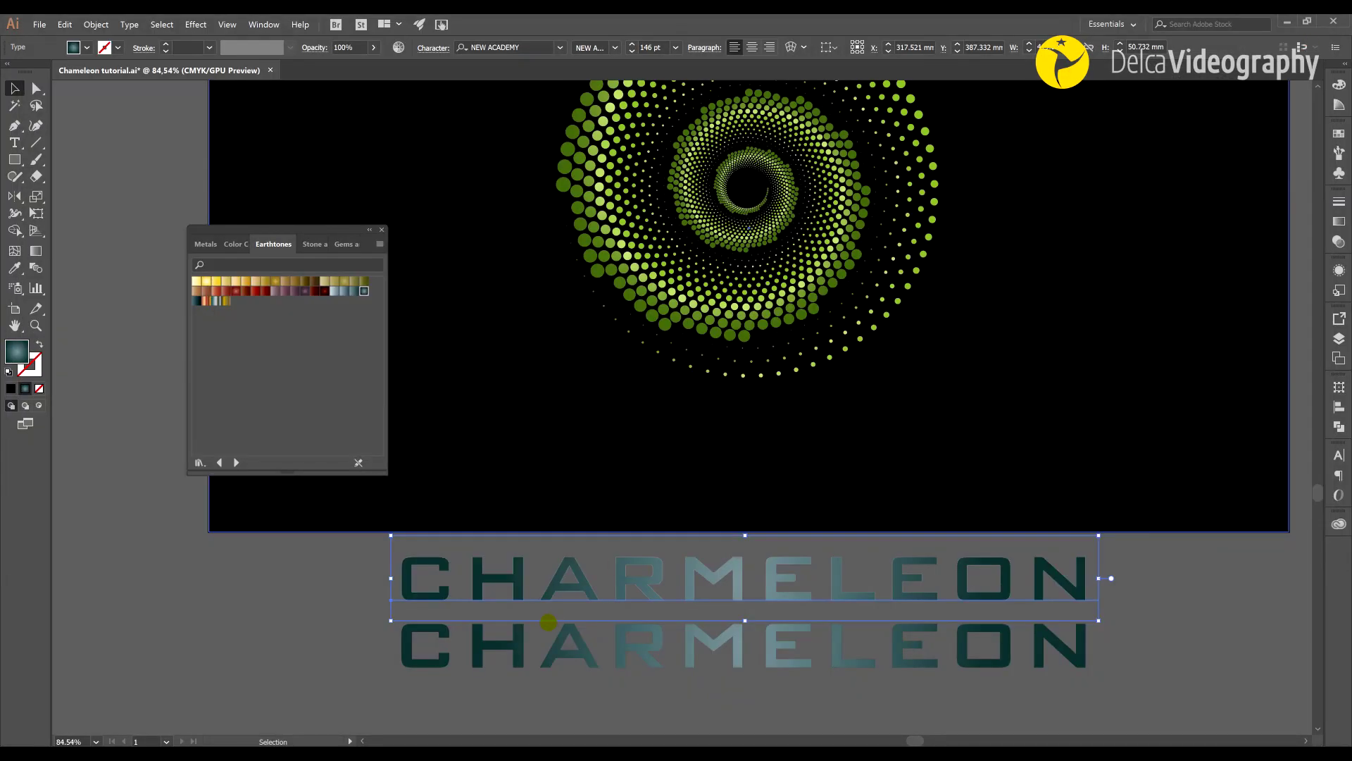
click(1156, 581)
click(902, 638)
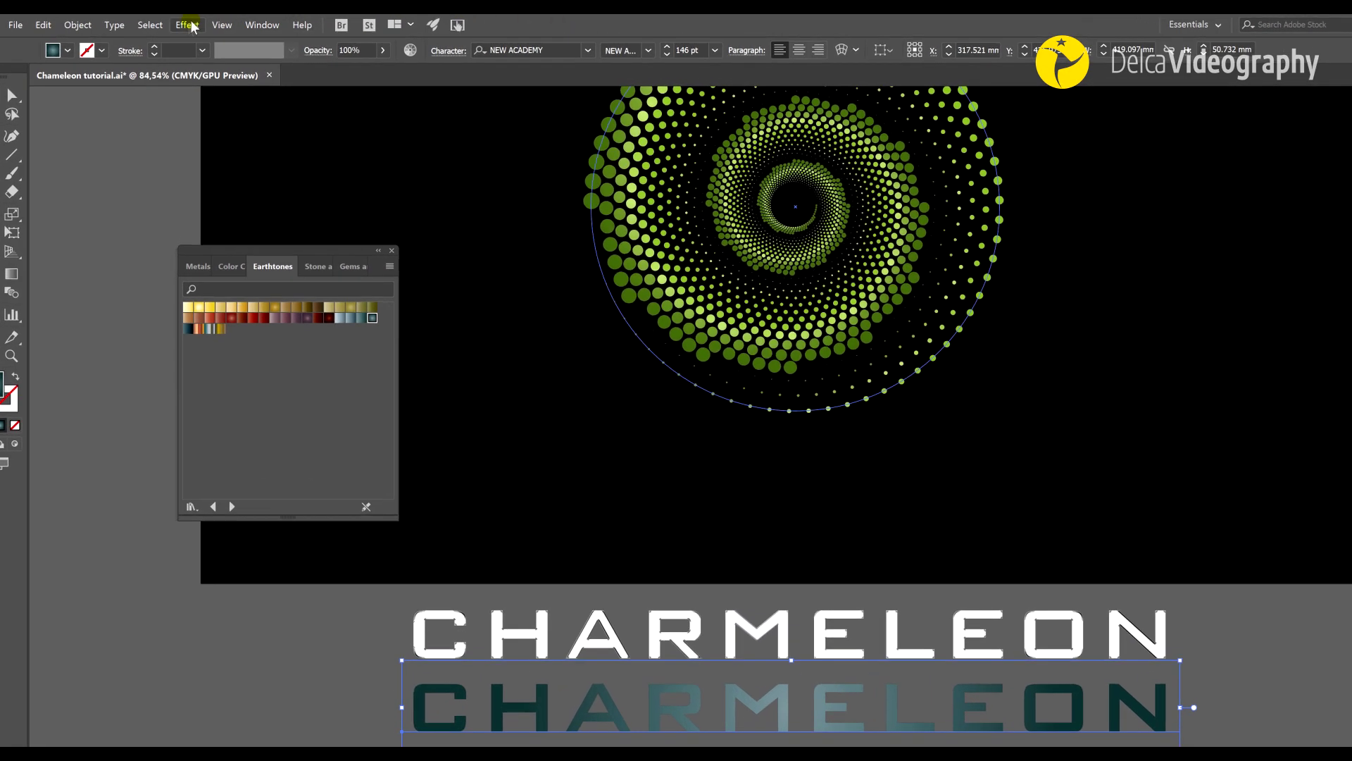
click(195, 24)
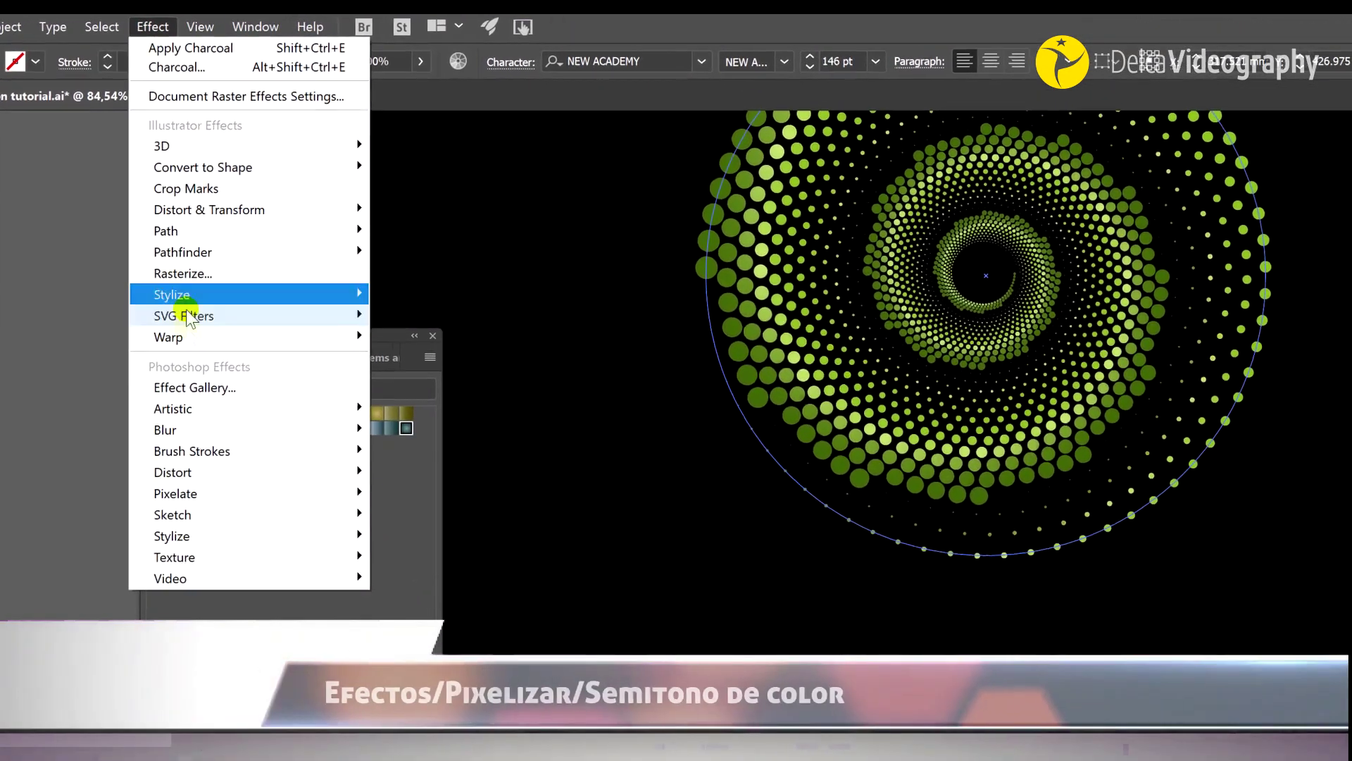
mouse_move(211, 500)
click(479, 501)
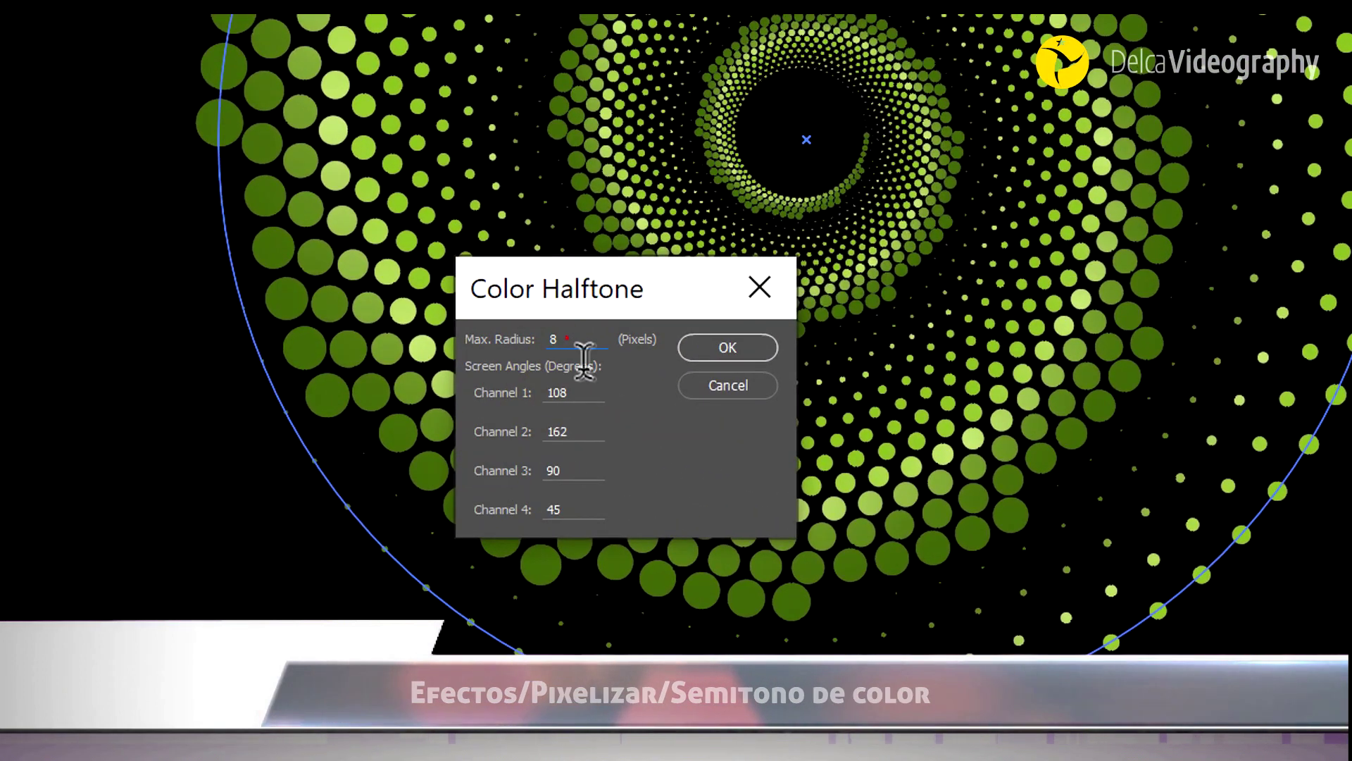
text(8)
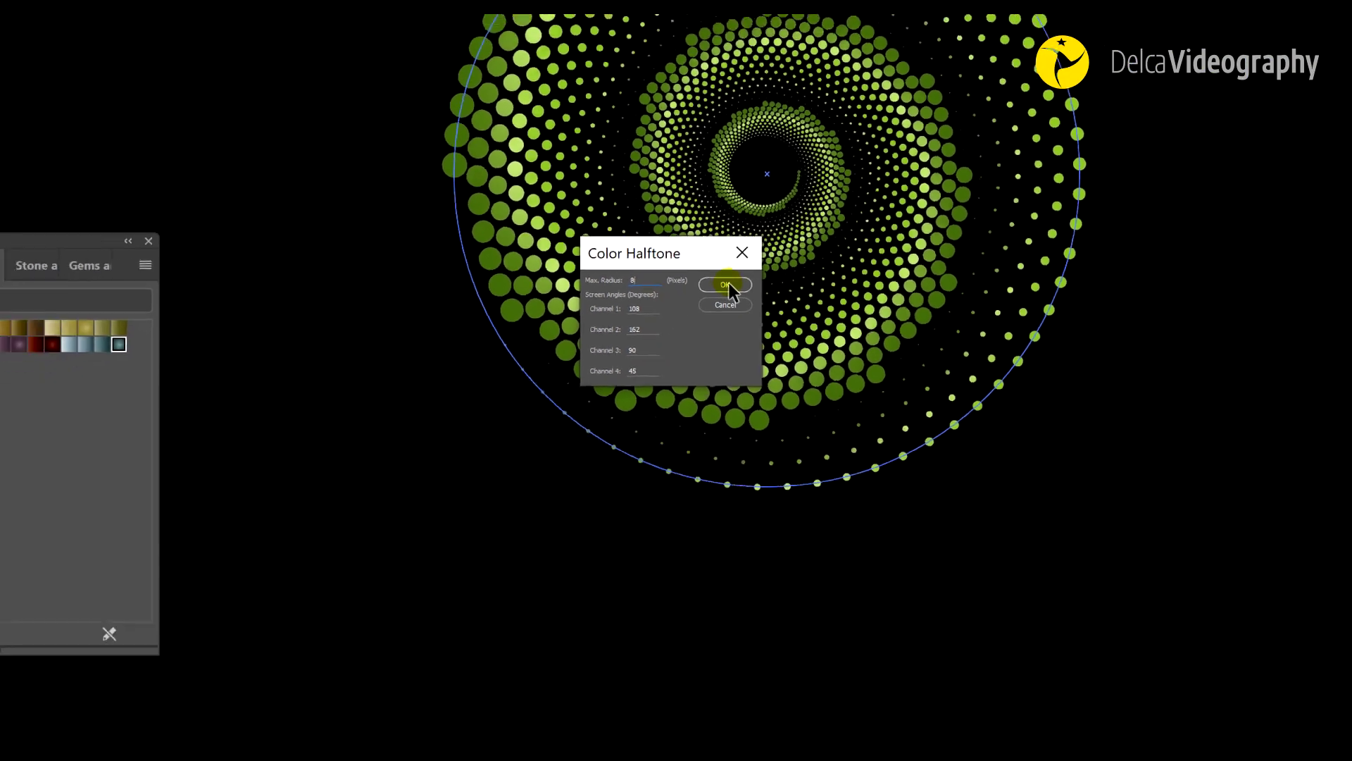
click(729, 282)
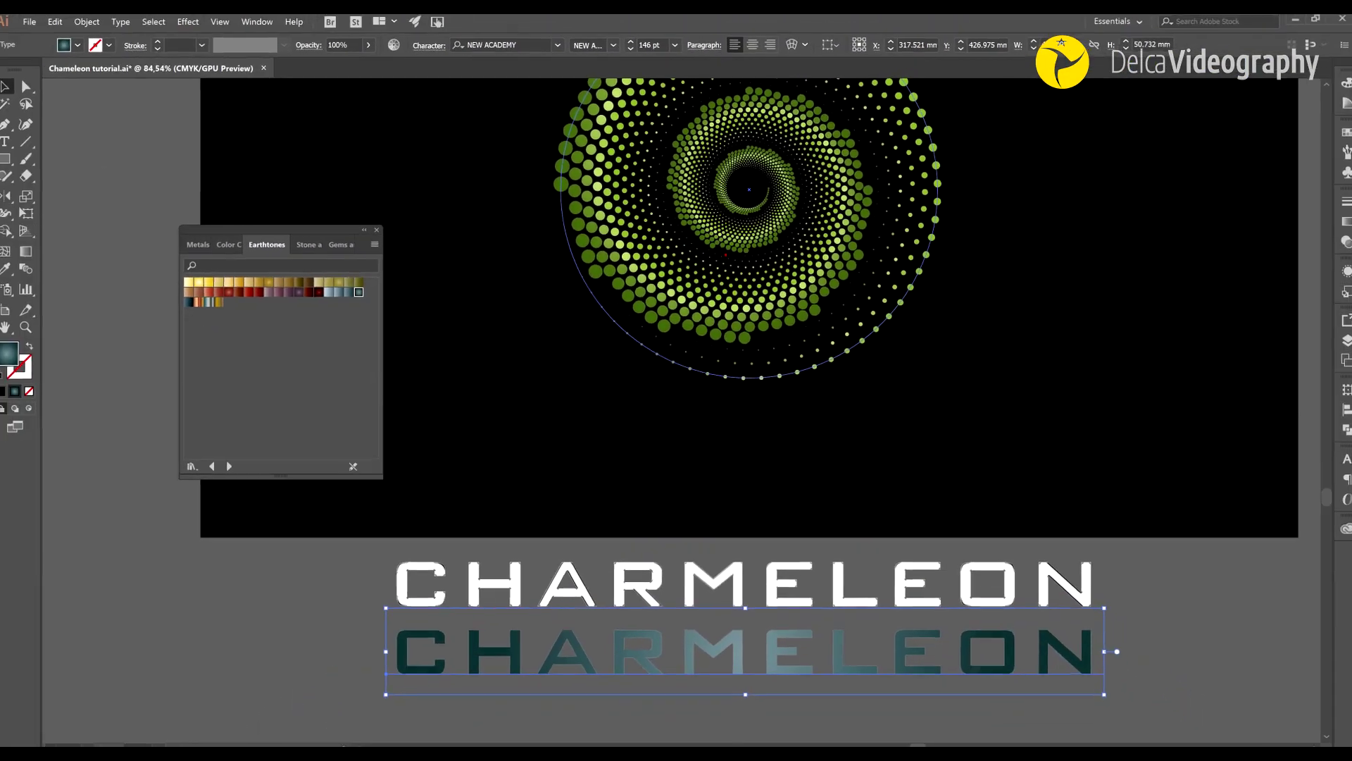
click(1127, 630)
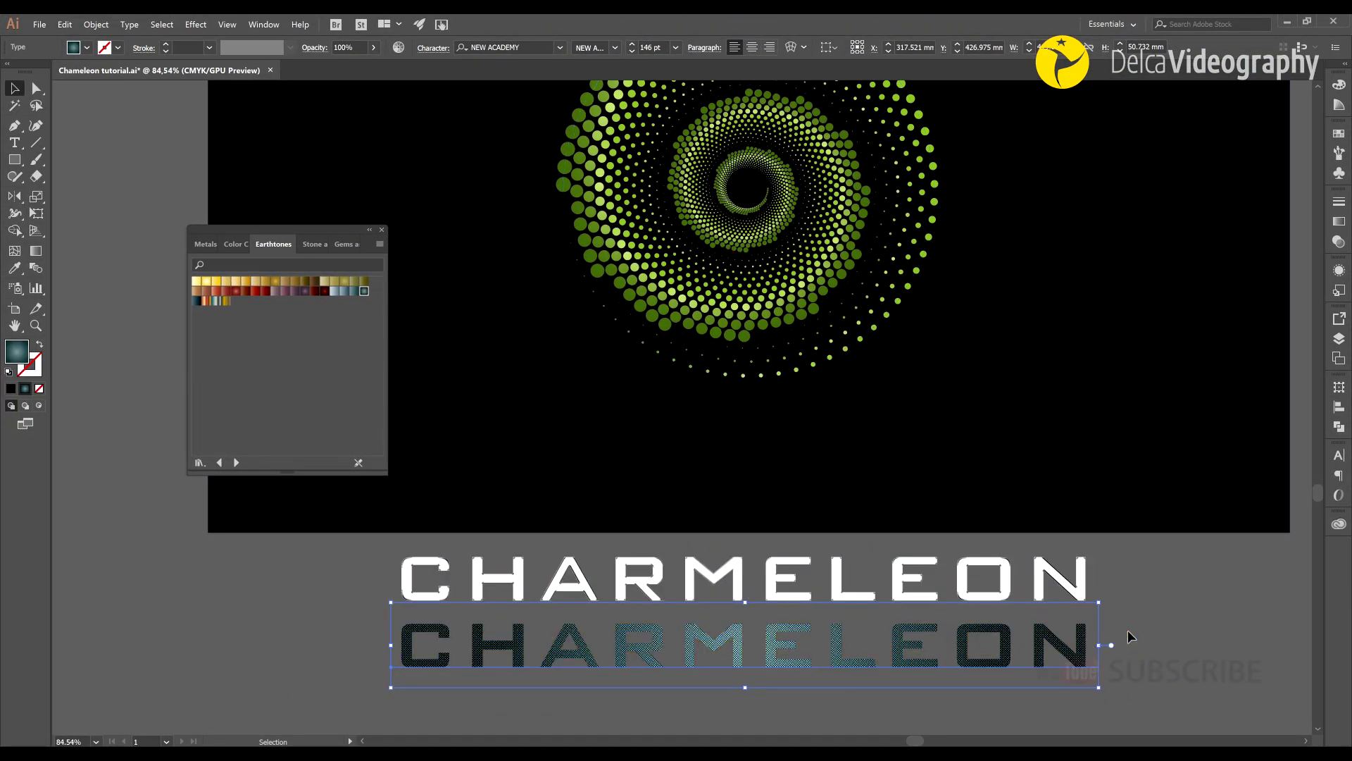
Move the halftone CHARMELEON copy up so it overlaps the upper text
drag(1053, 647, 1053, 581)
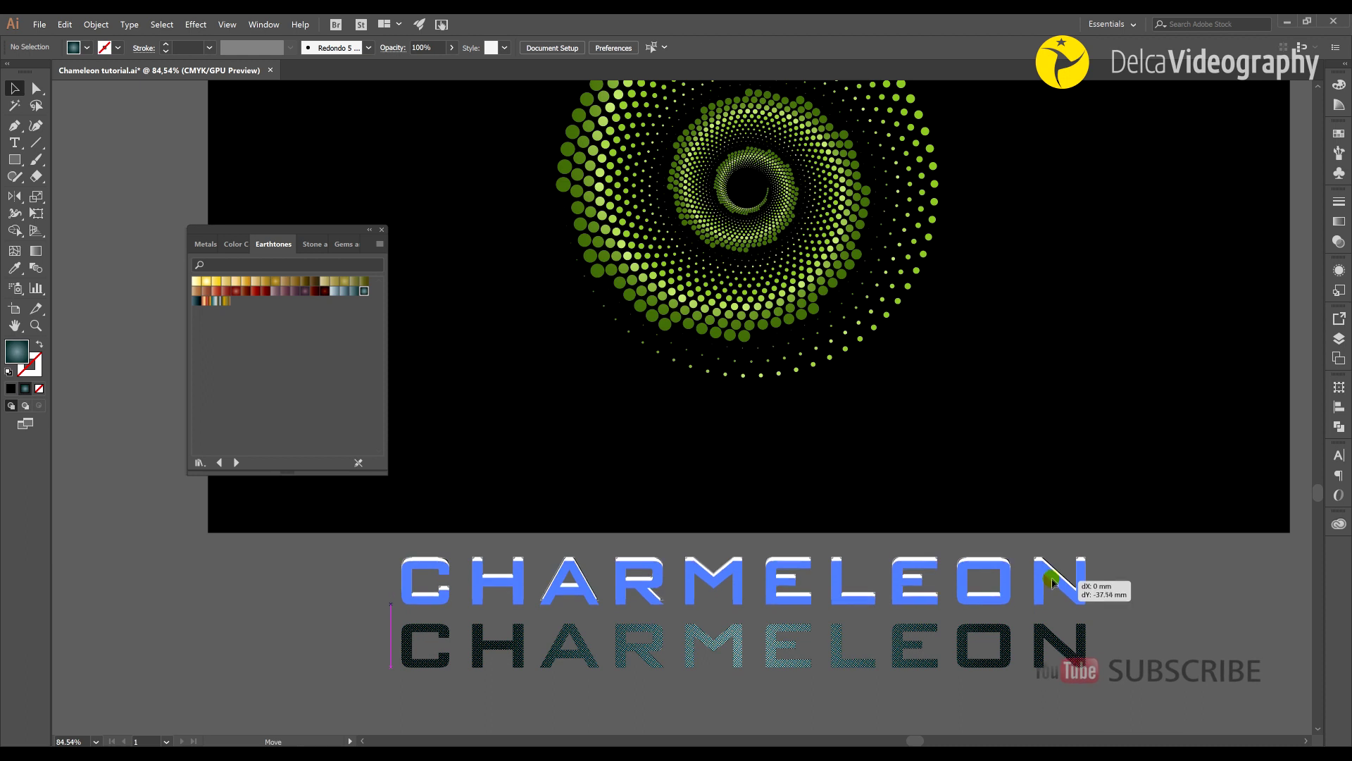
drag(965, 613, 870, 643)
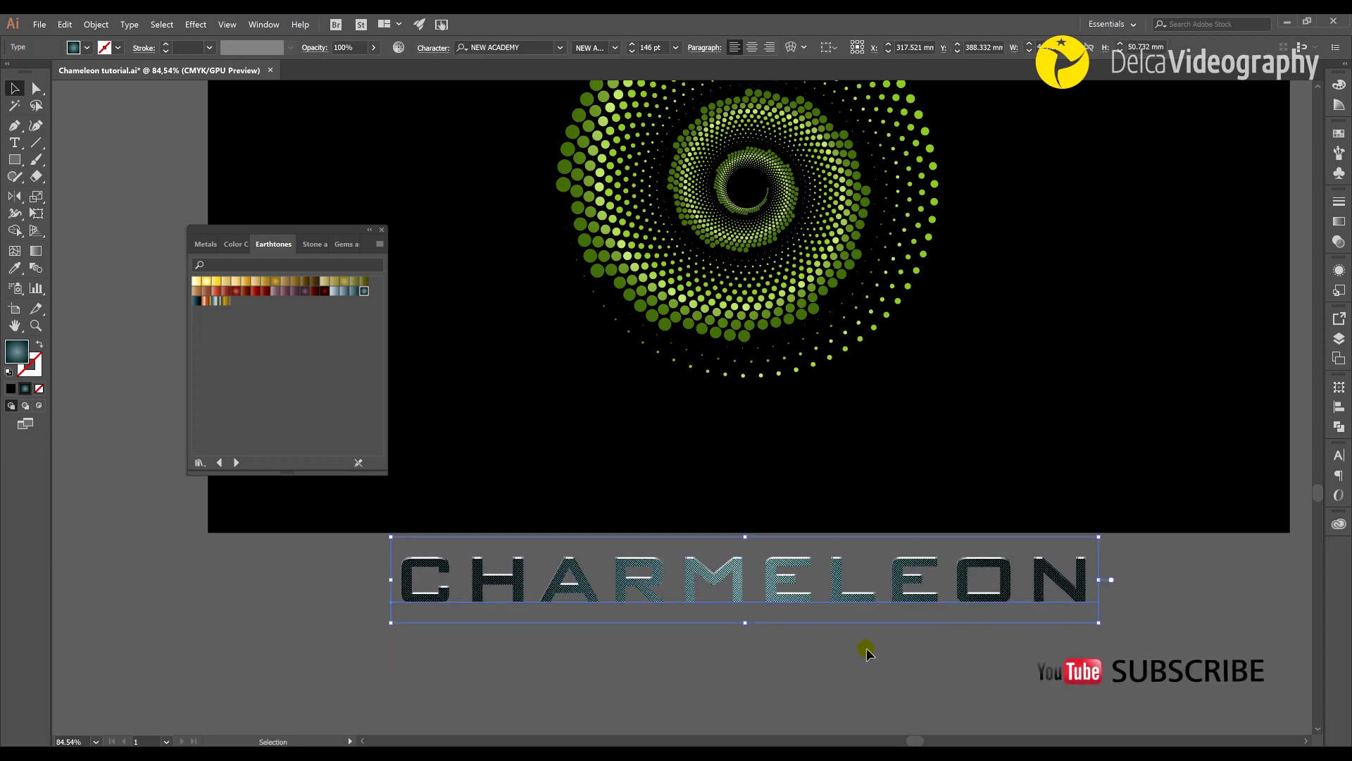
click(860, 649)
Set the CHARMELEON text to Darken blend mode at 70% opacity
click(847, 603)
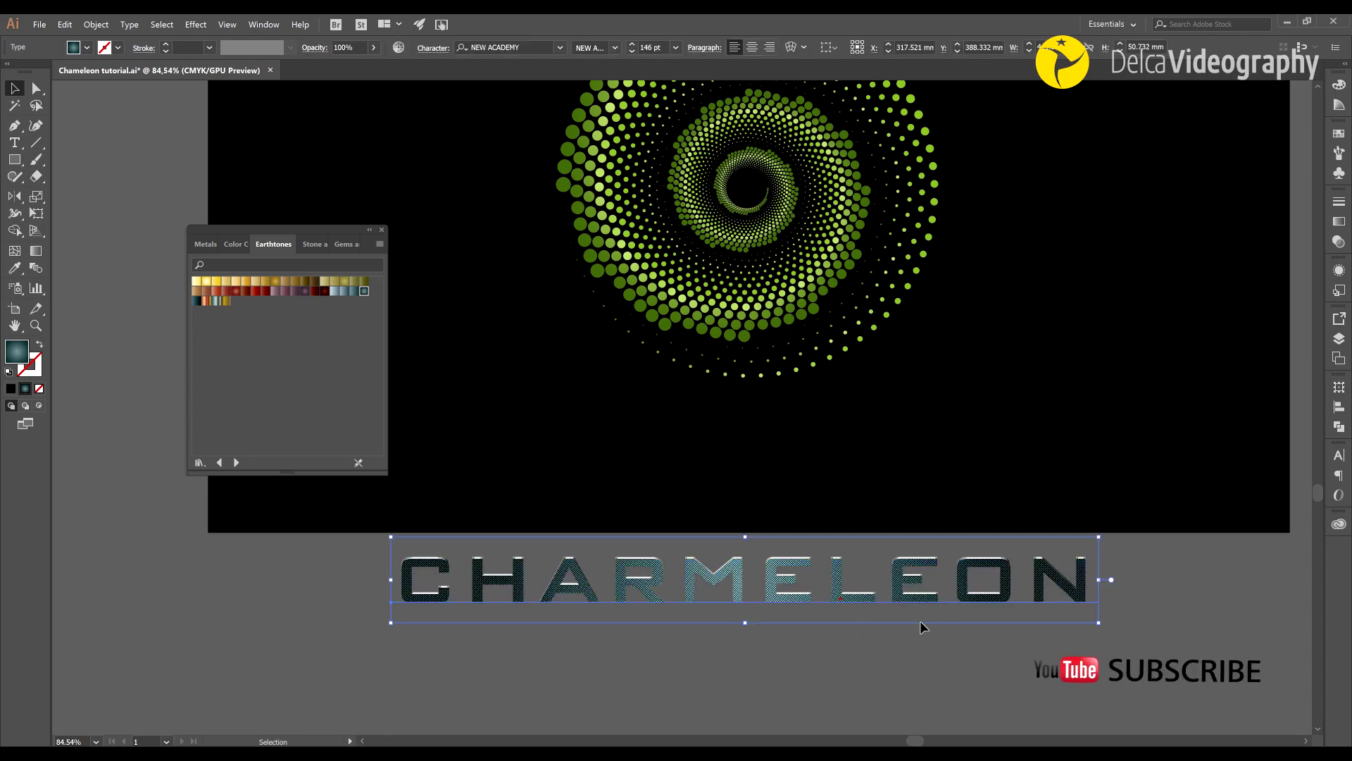
click(1339, 242)
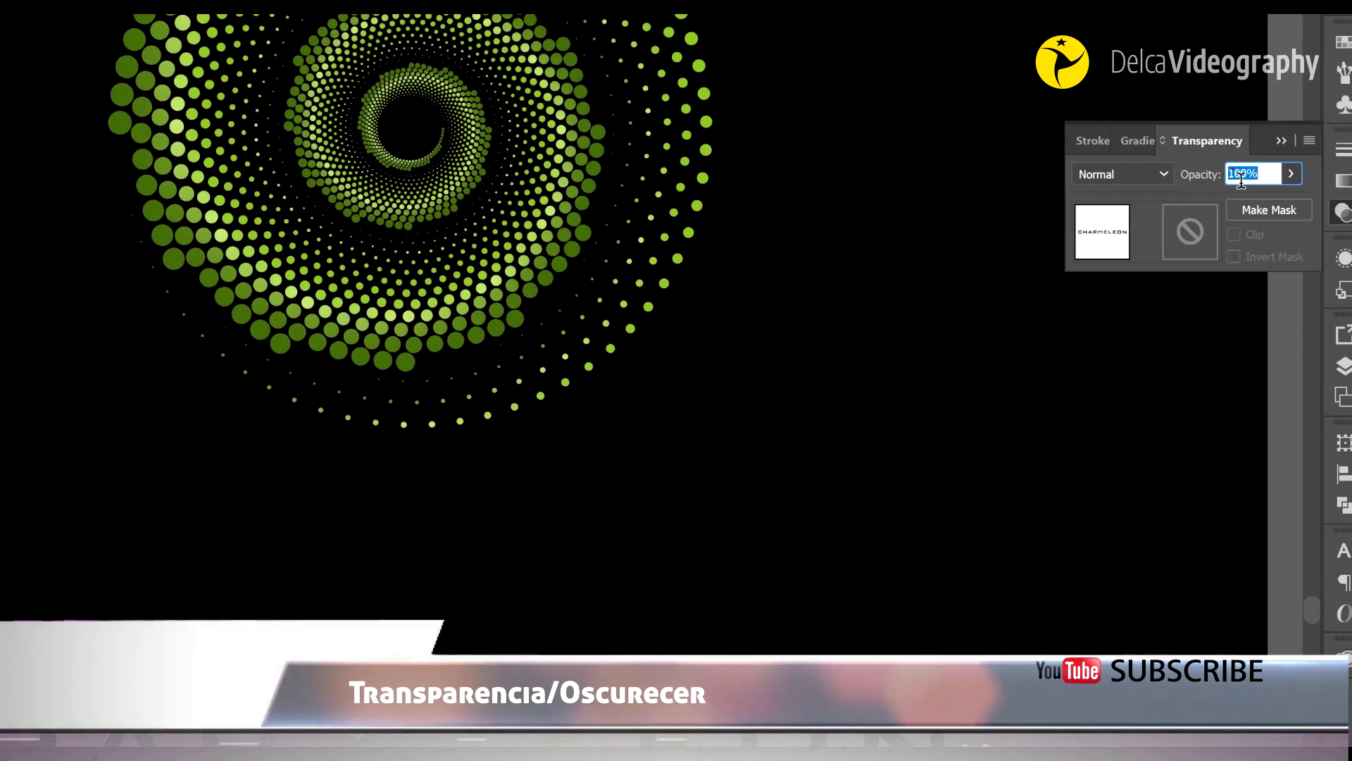
click(1215, 211)
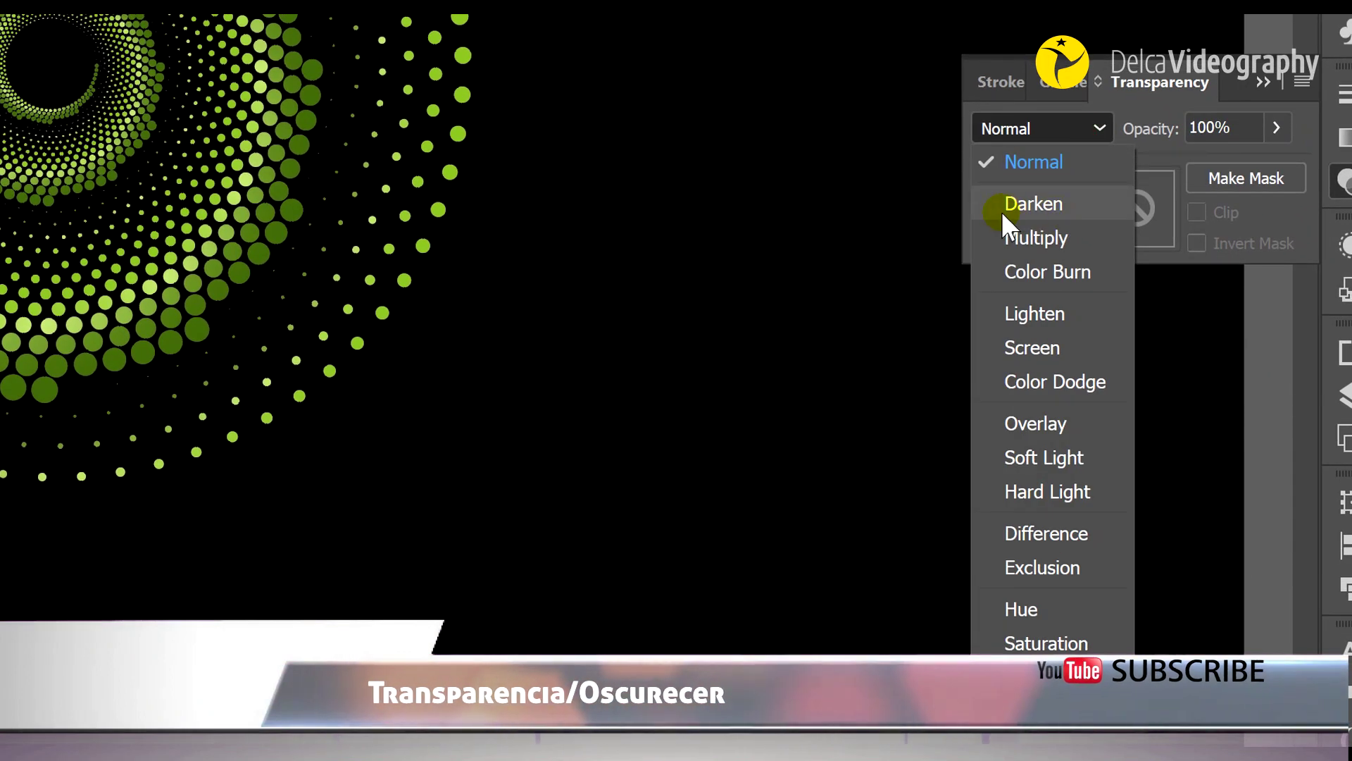
click(1035, 210)
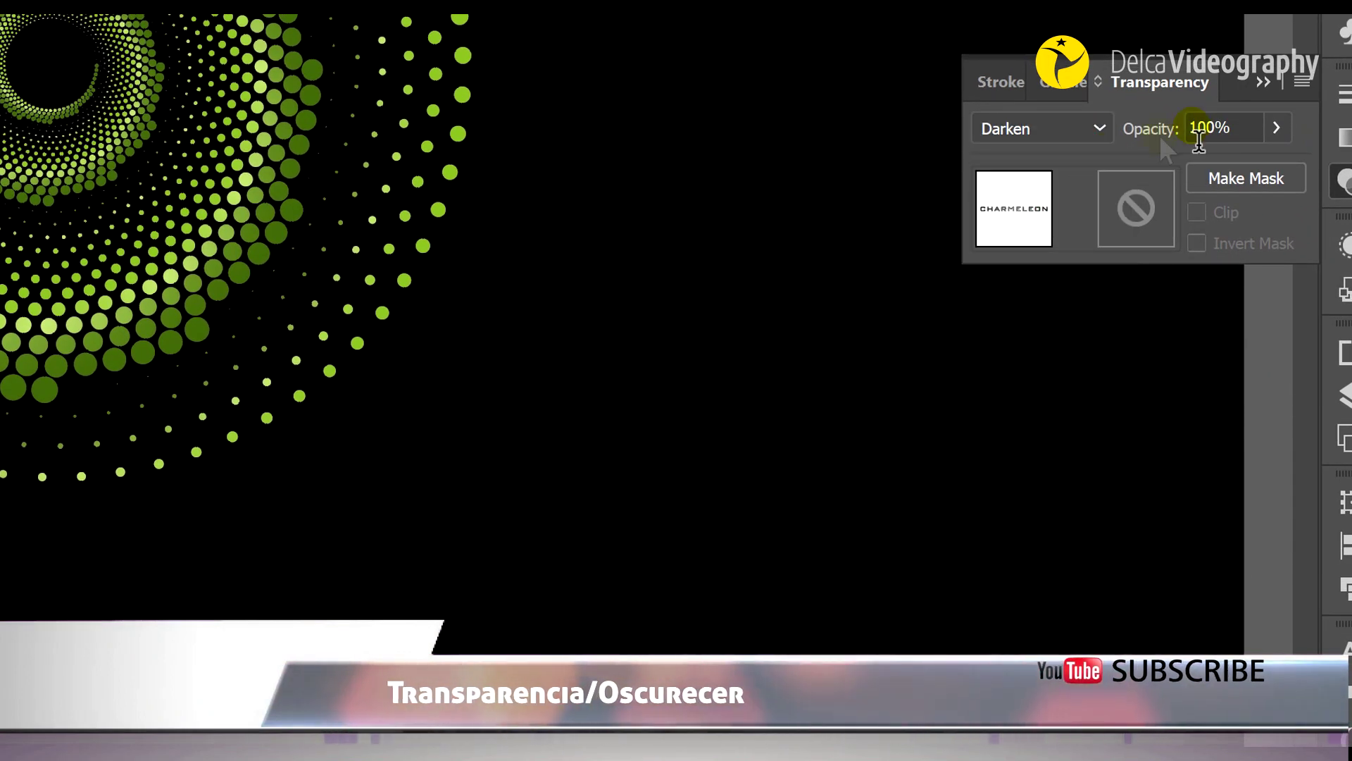
click(1212, 129)
text(70)
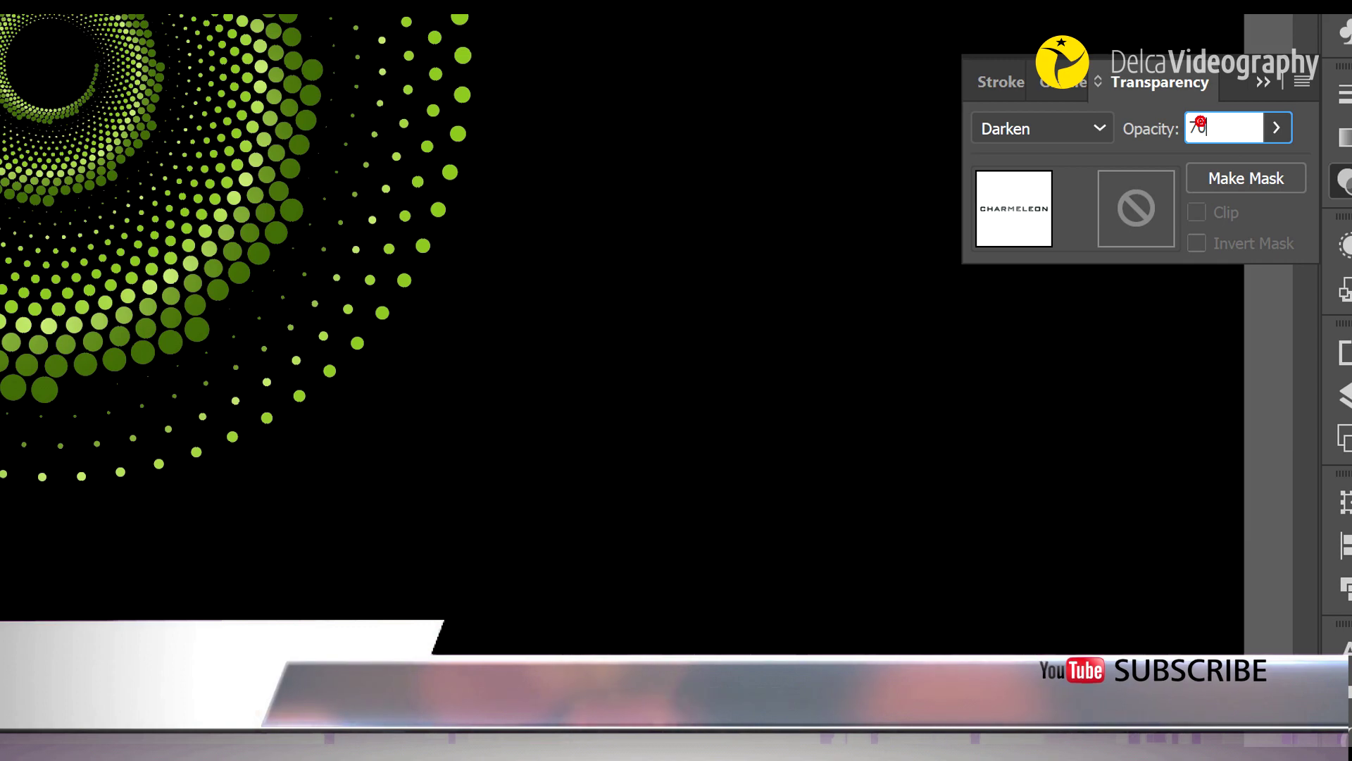
key(Return)
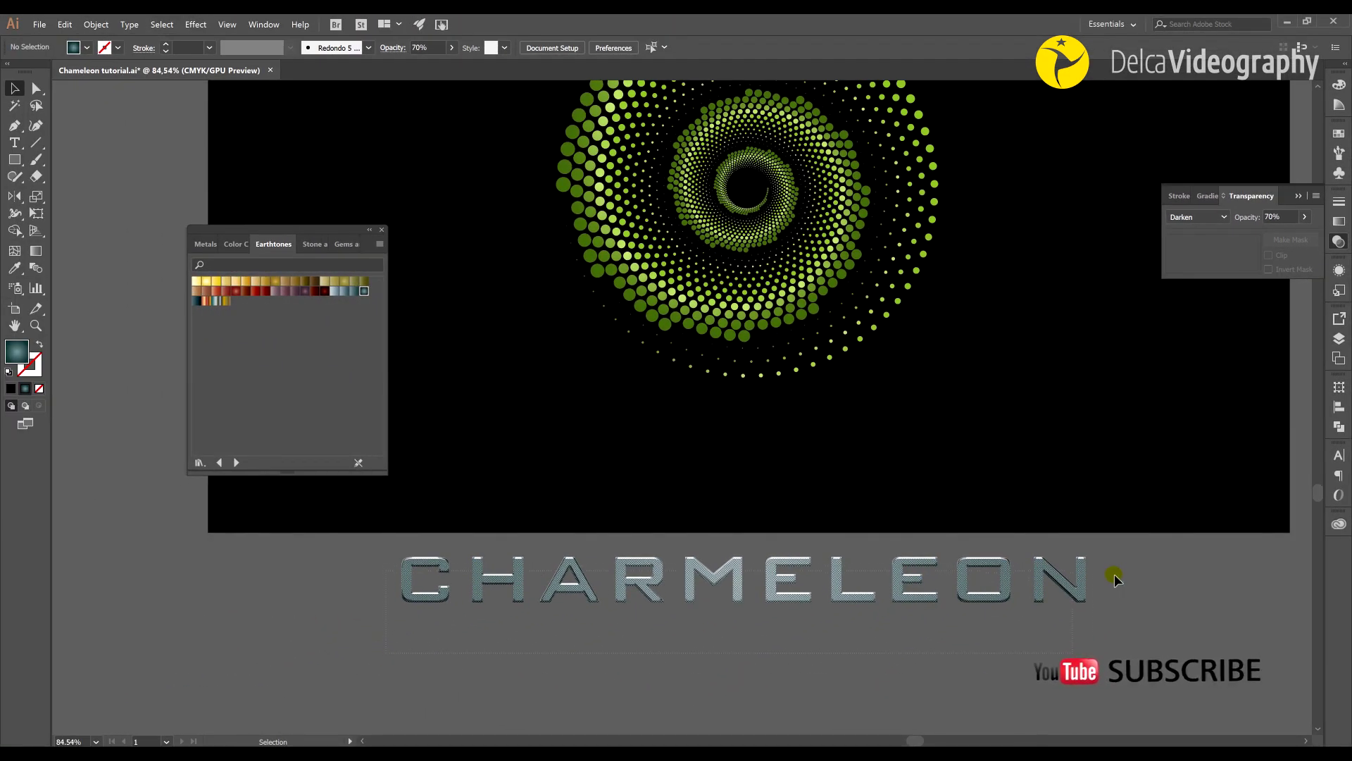
Move CHARMELEON onto the artboard below the spiral and shrink it to about 221 mm wide (85 pt)
click(1083, 558)
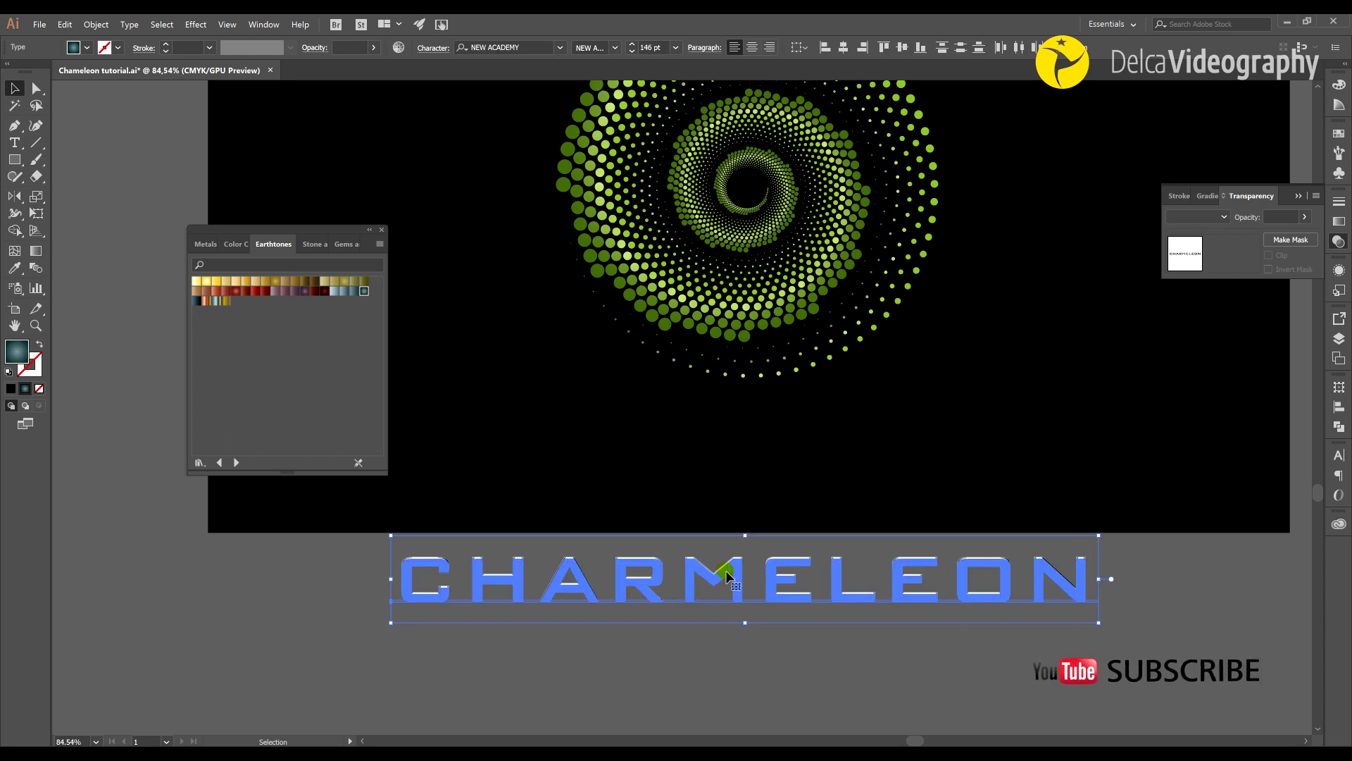
drag(736, 569, 749, 440)
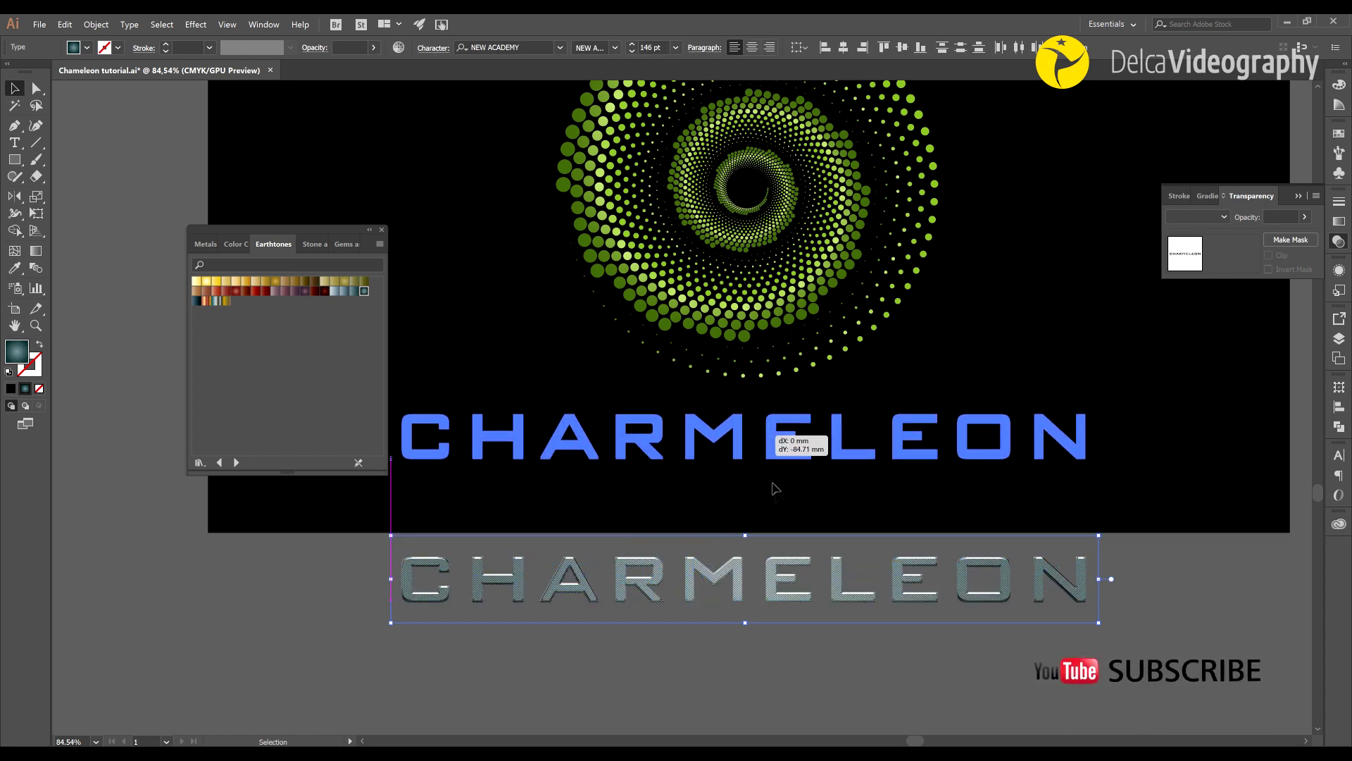
drag(769, 474, 790, 547)
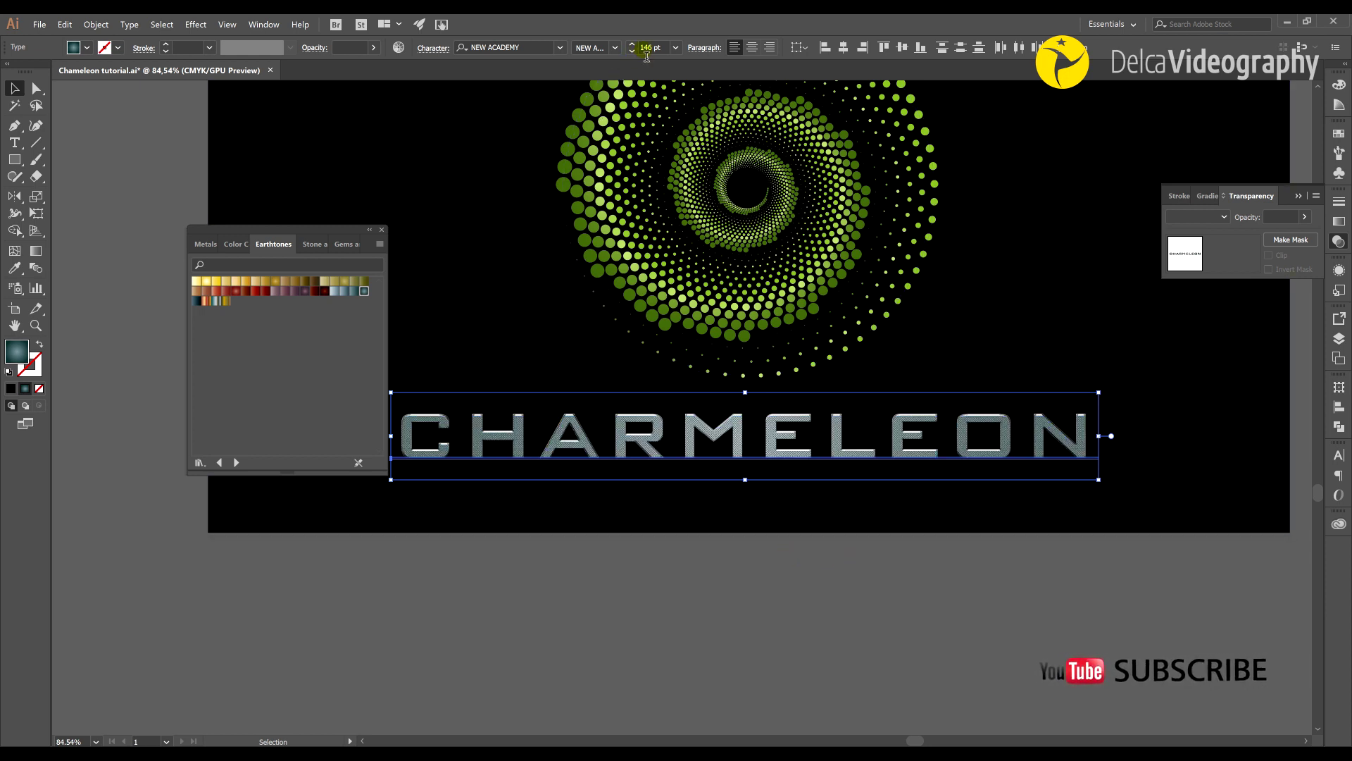
click(645, 51)
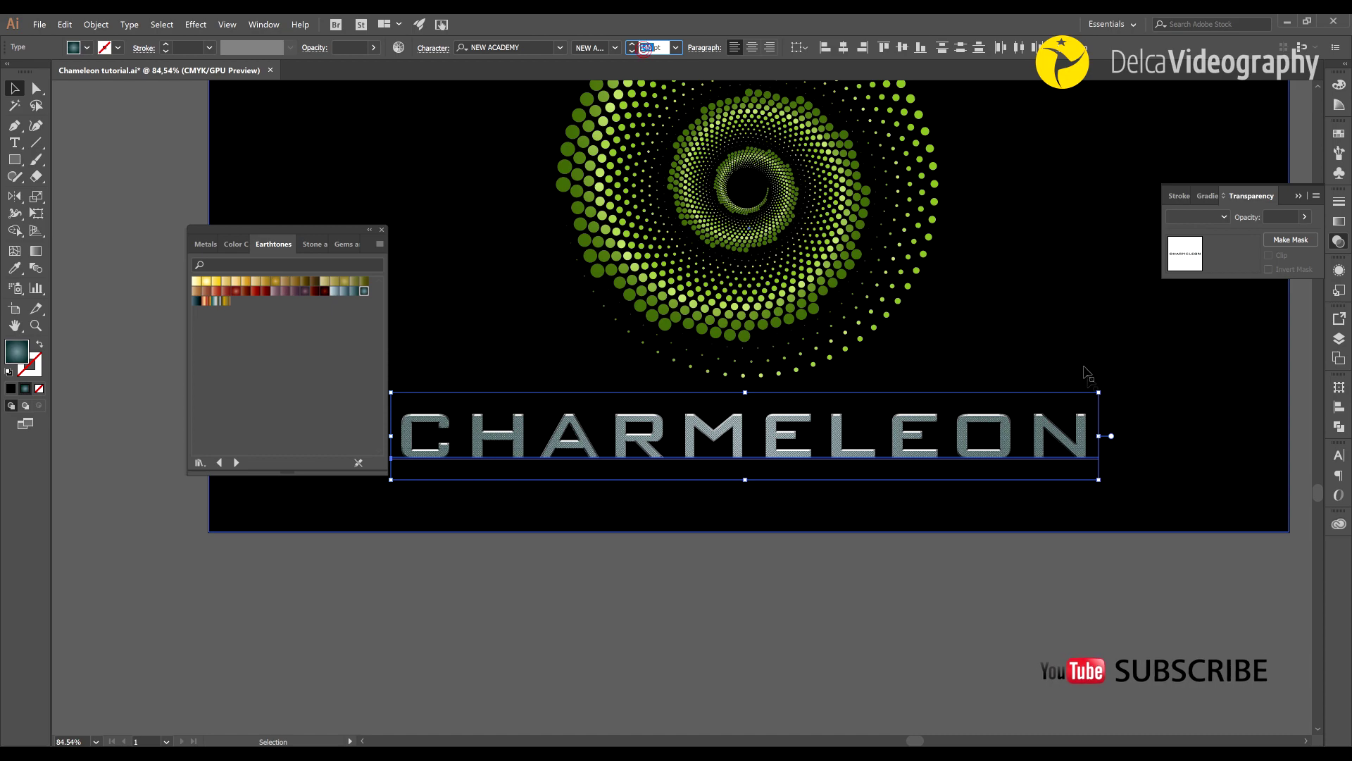
drag(1103, 395, 1054, 418)
text(85)
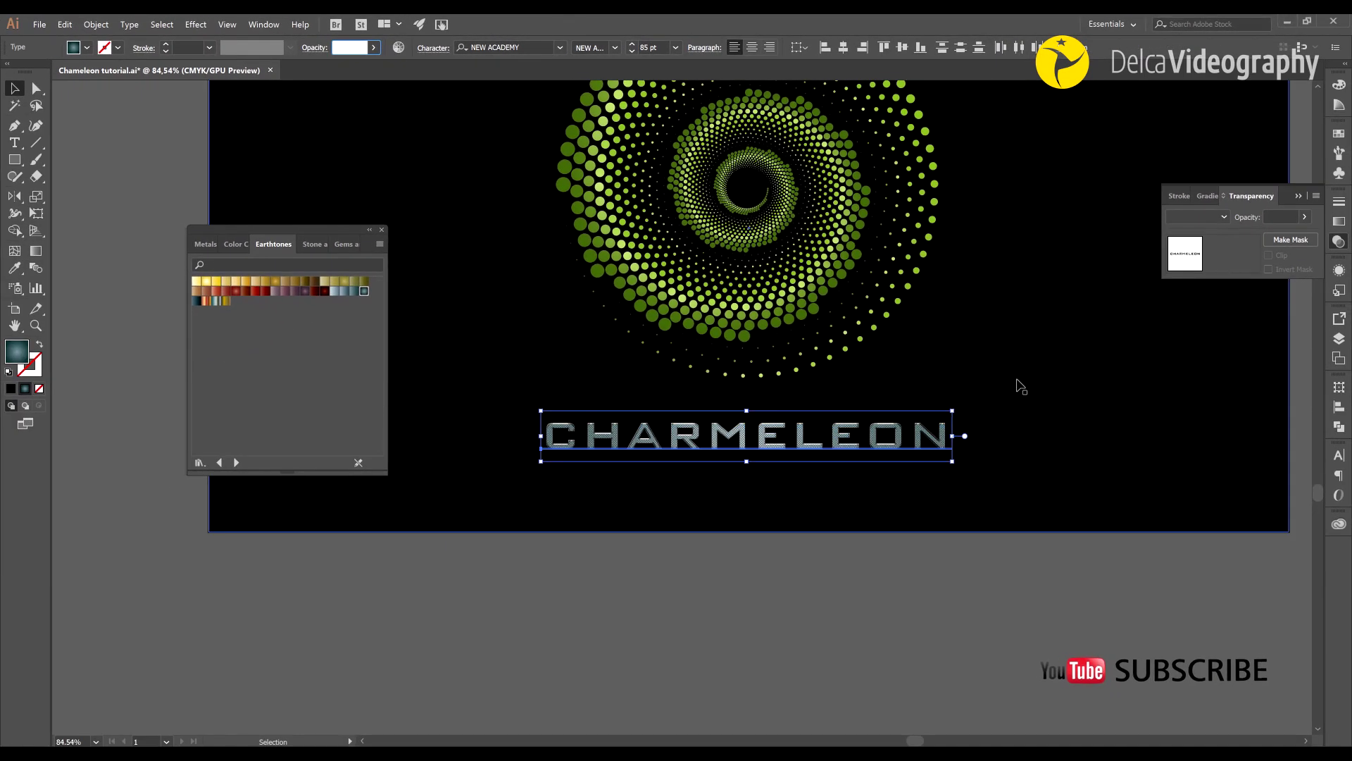
click(1020, 386)
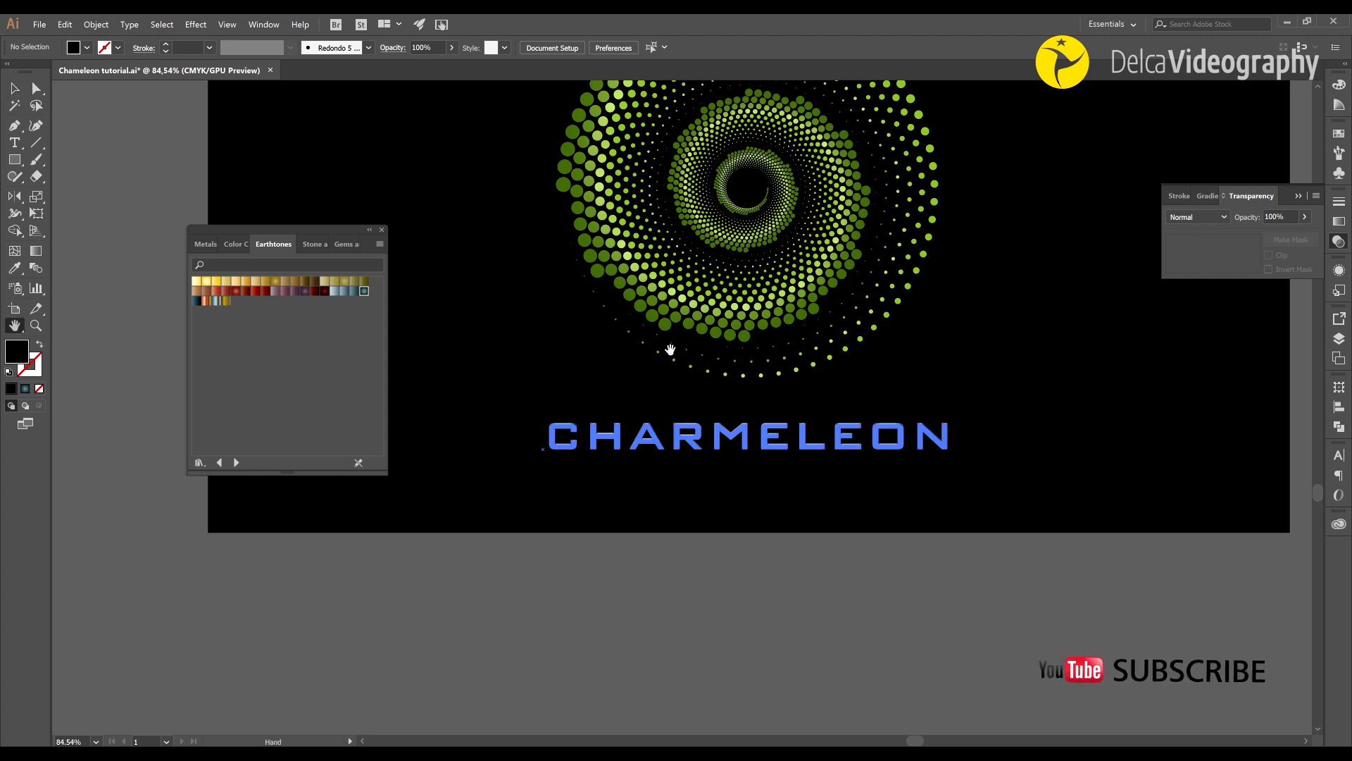
Bring the whole artboard into view and fill the background rectangle with the Earthtone 30 gradient
drag(669, 349, 582, 446)
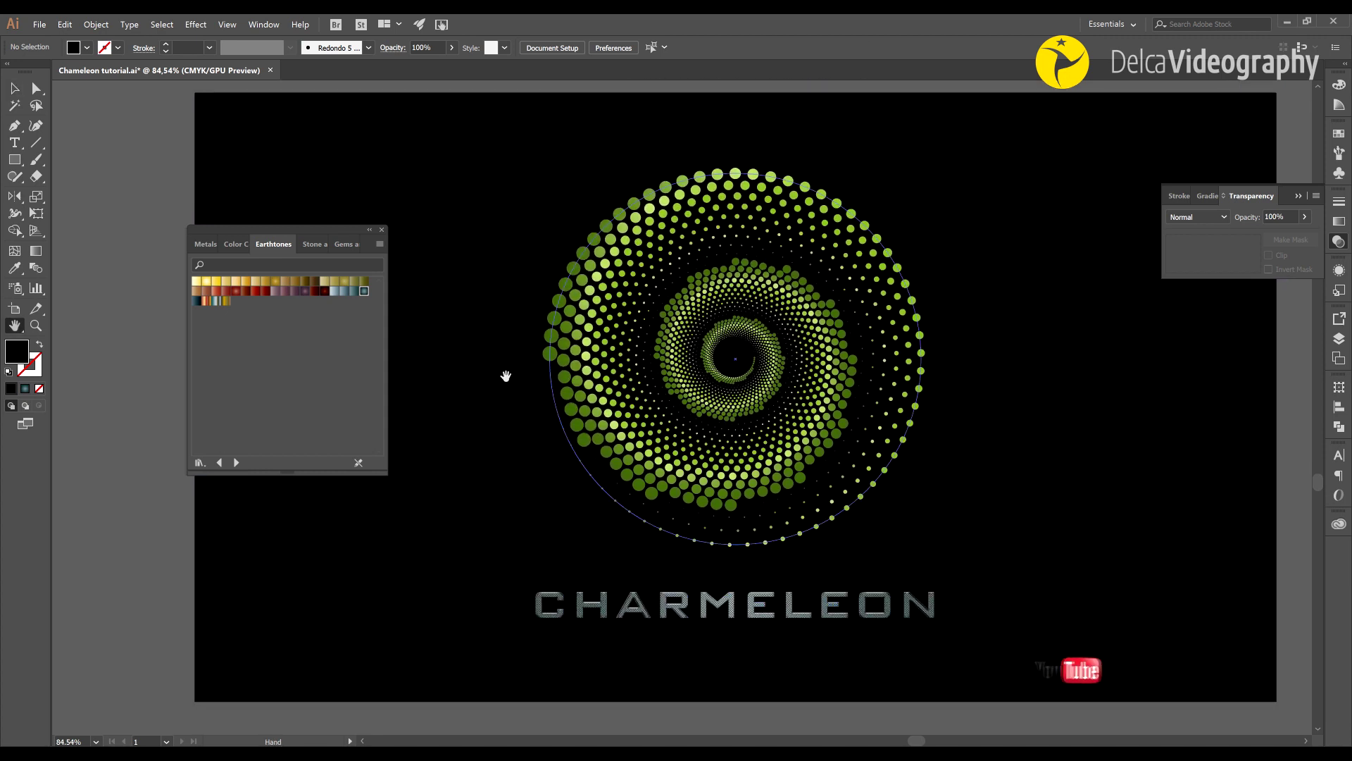
drag(349, 230, 258, 245)
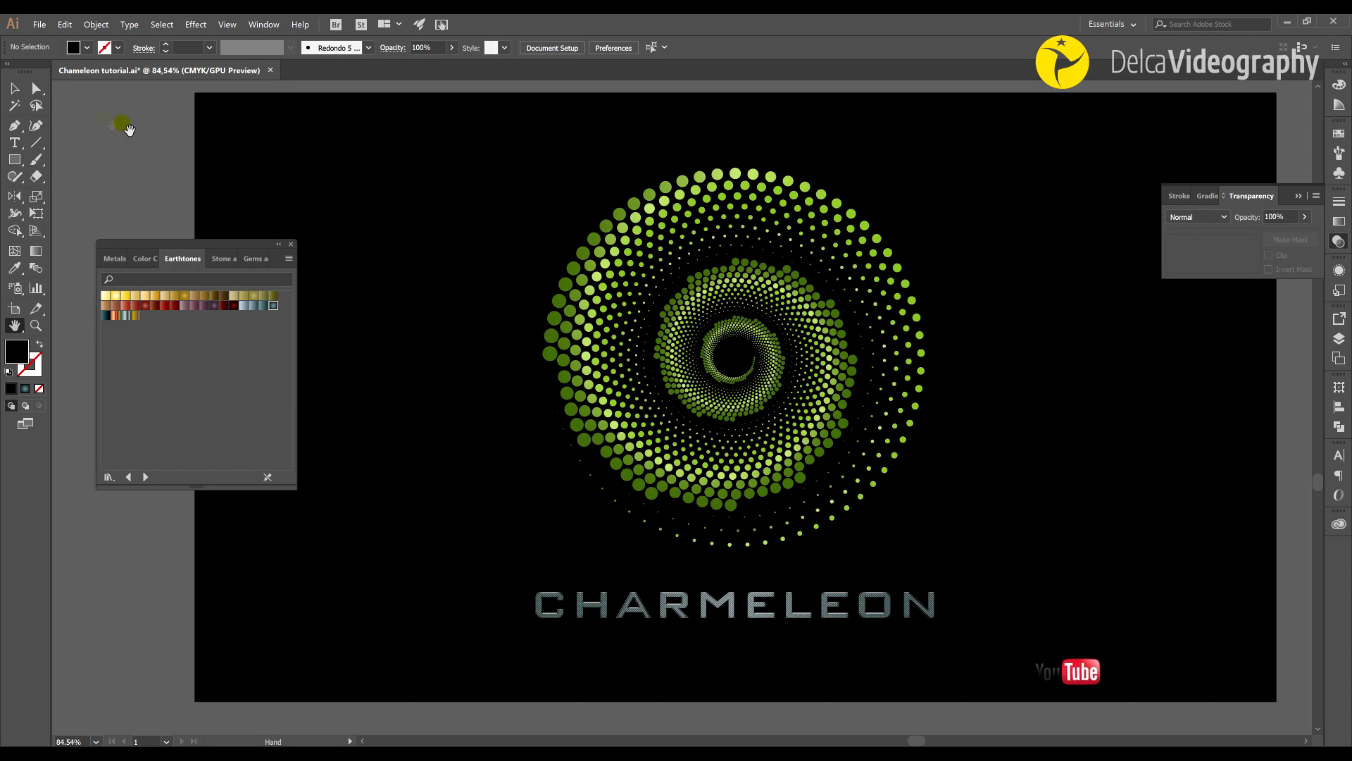
click(11, 89)
click(440, 209)
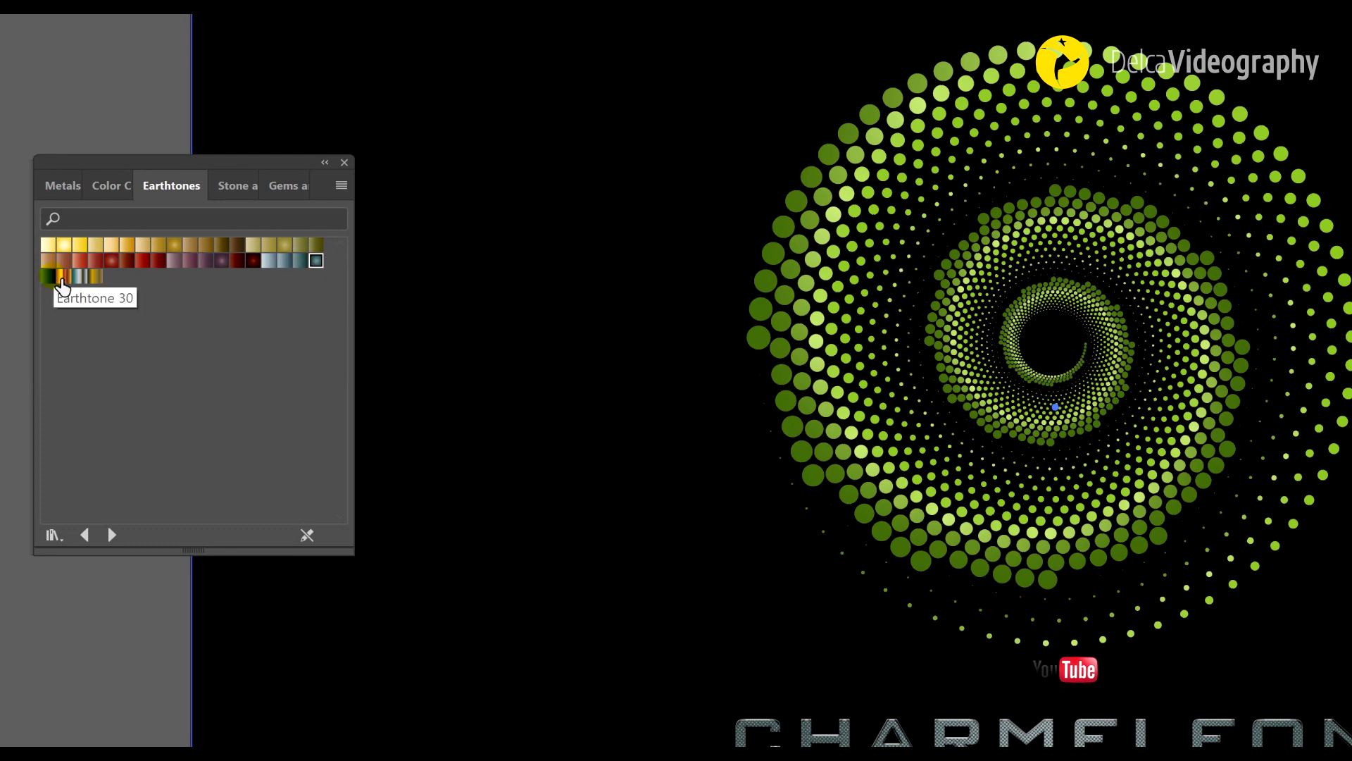
click(51, 279)
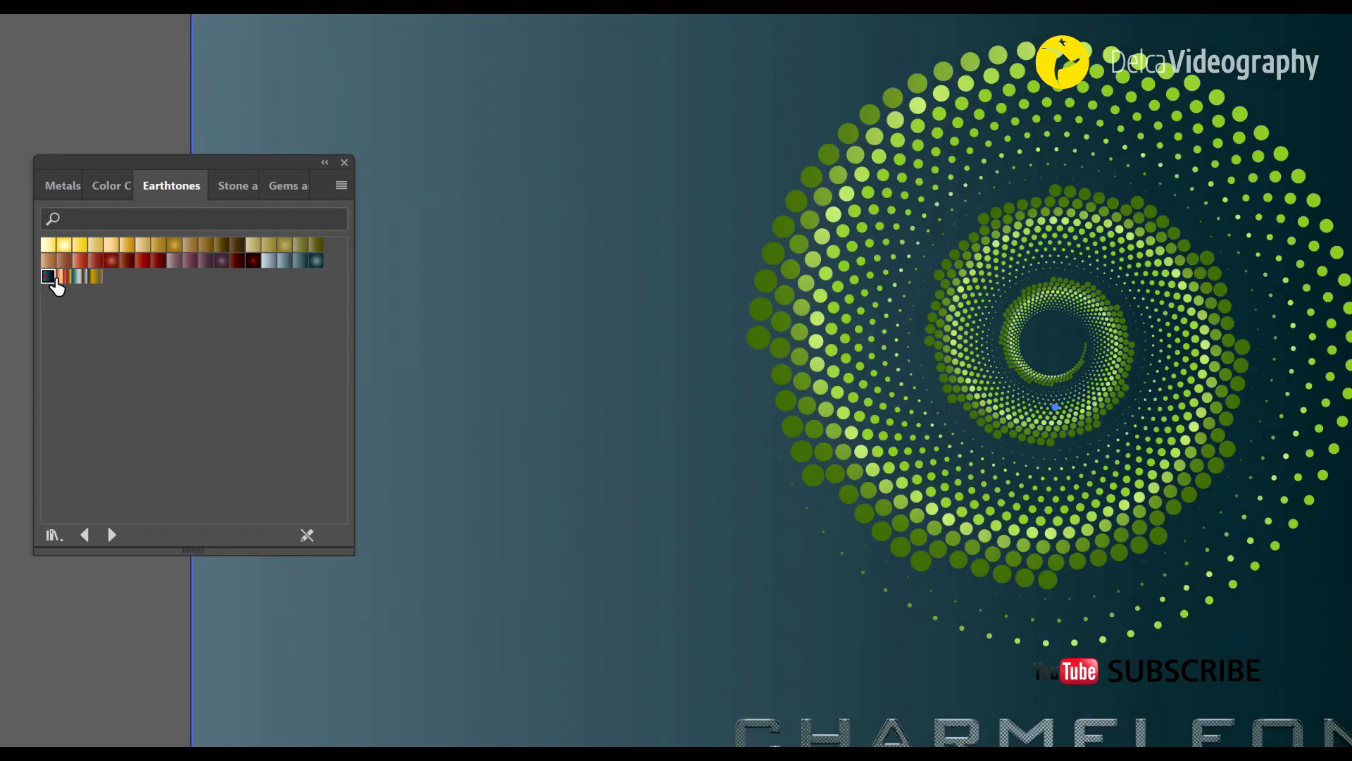
click(1331, 224)
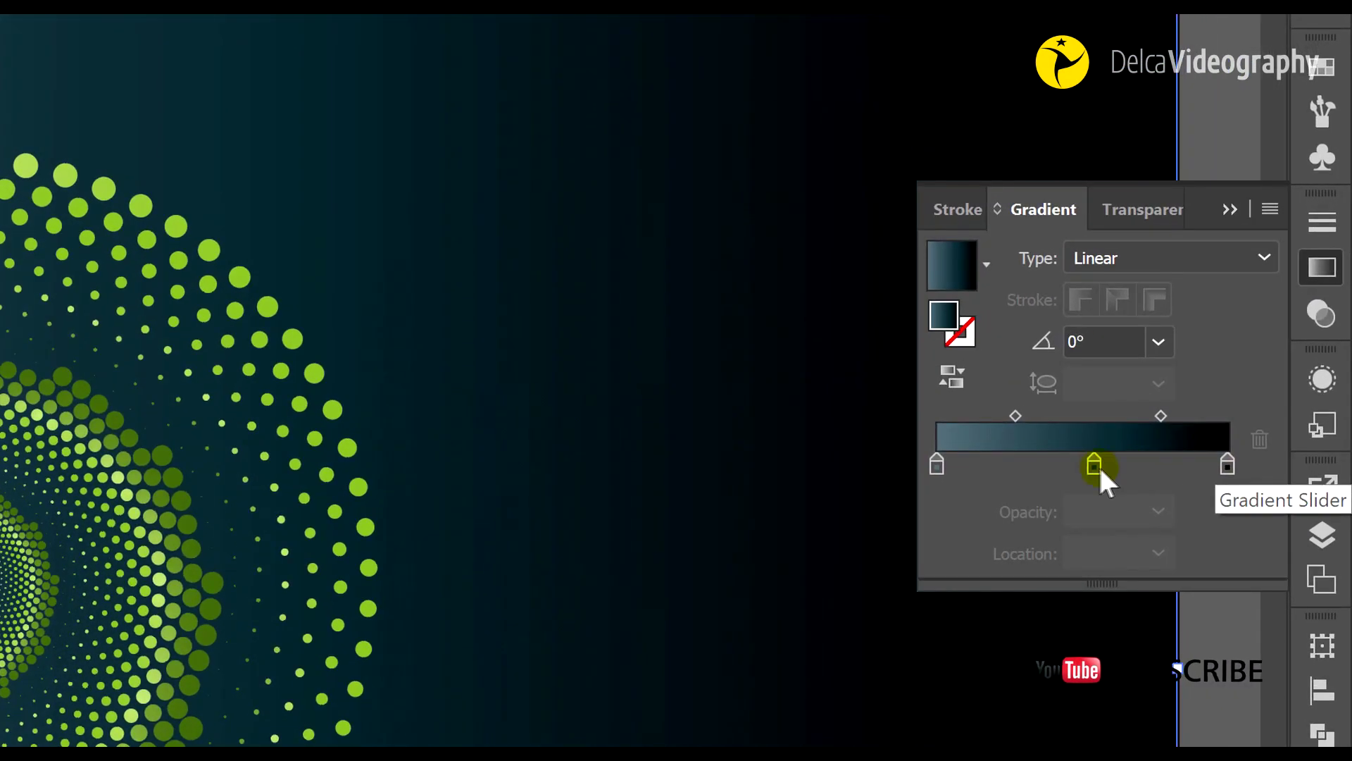
Add a gradient stop and set midpoints to 15.22% and 87%, putting teal at both ends around a centred black
click(1238, 309)
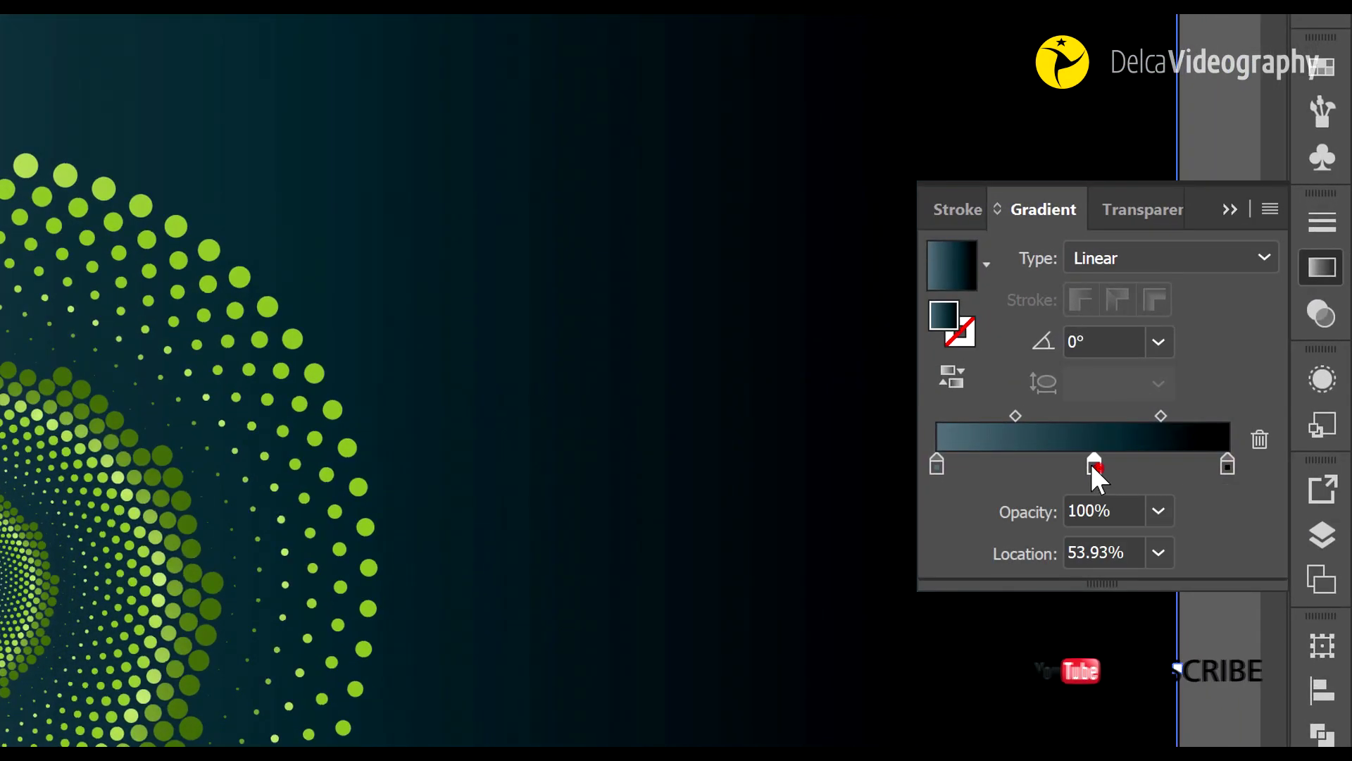
drag(1089, 464, 1058, 468)
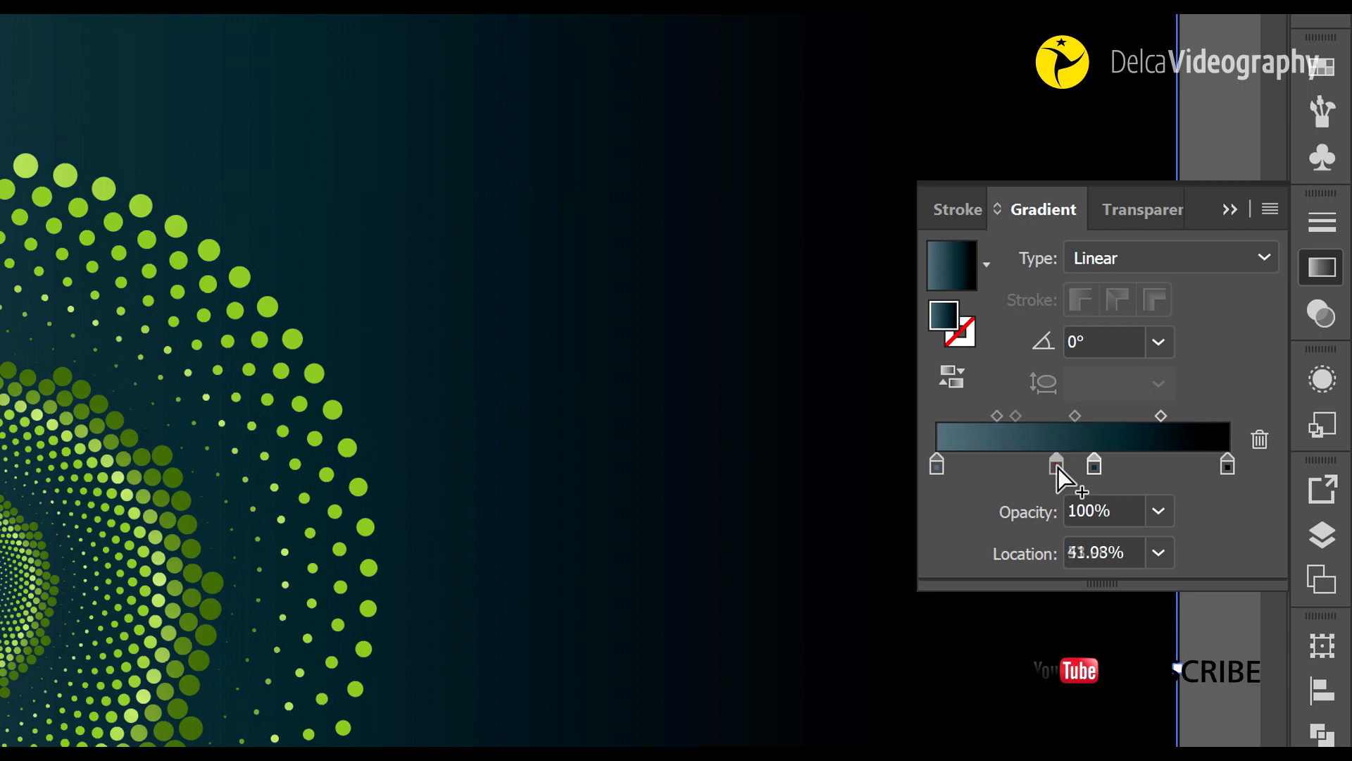
drag(1057, 465, 998, 465)
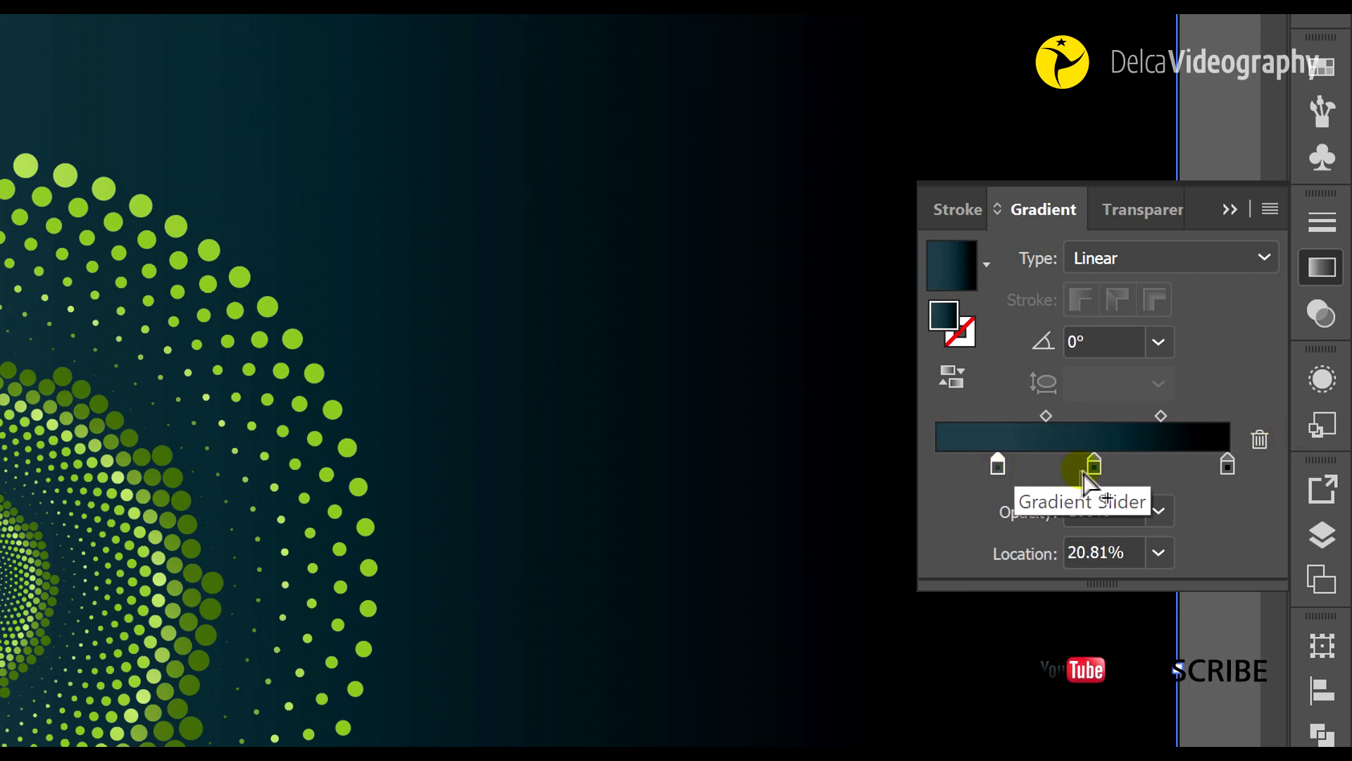
drag(1228, 465, 1054, 465)
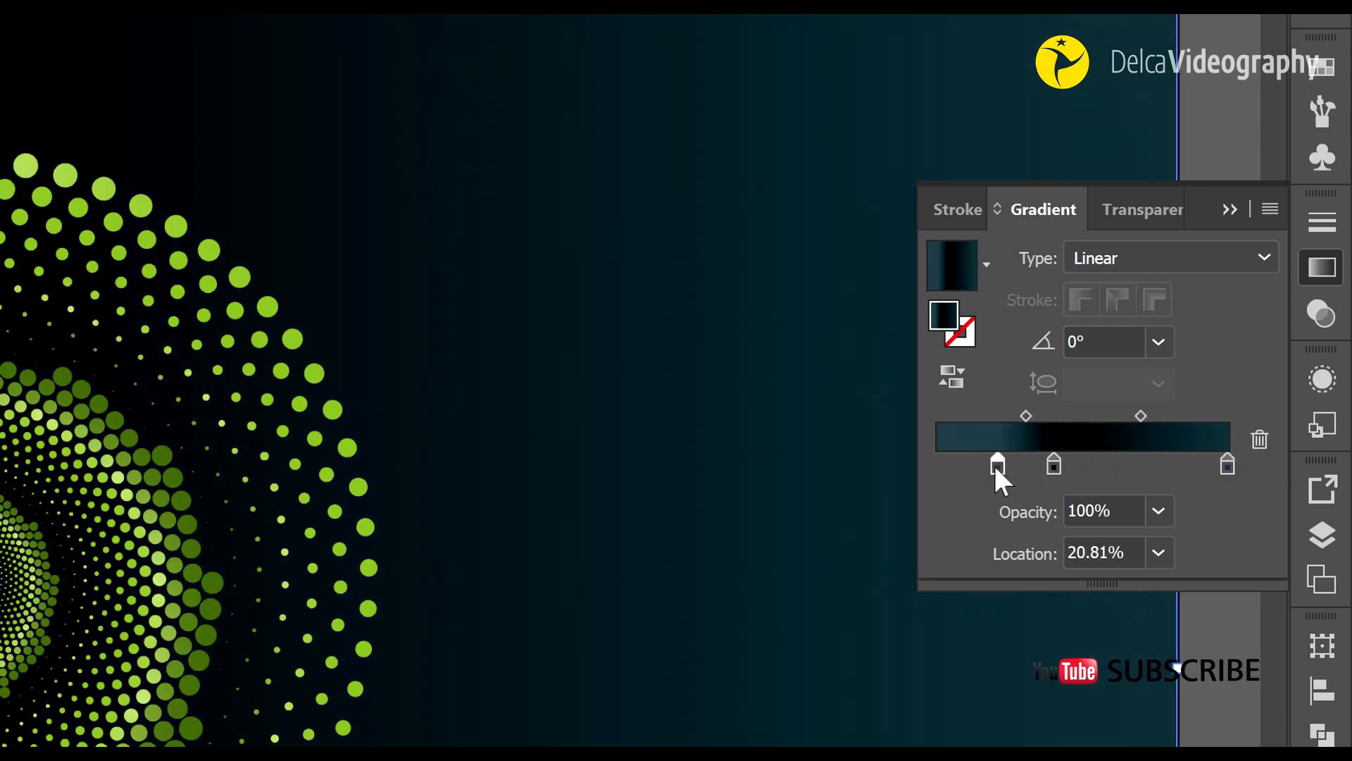
drag(1055, 465, 1100, 465)
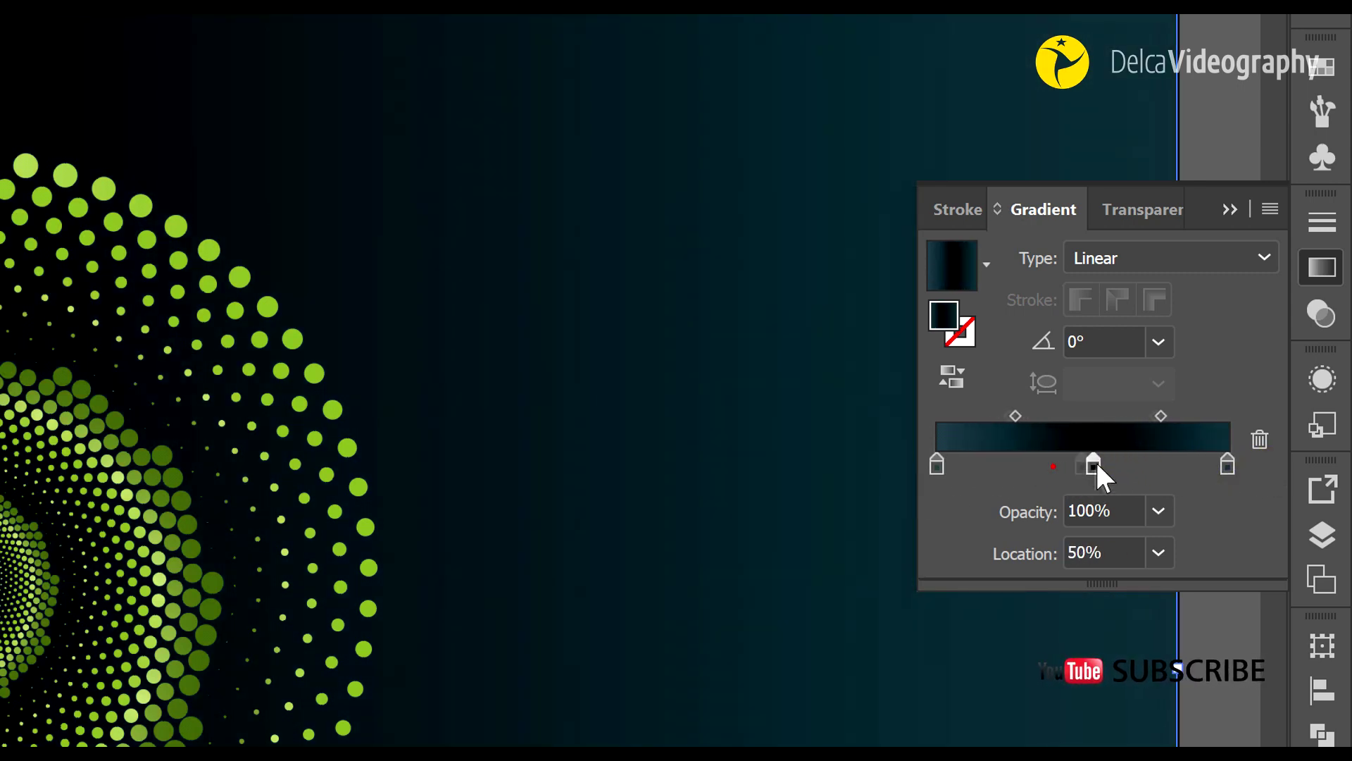
drag(1019, 415, 962, 414)
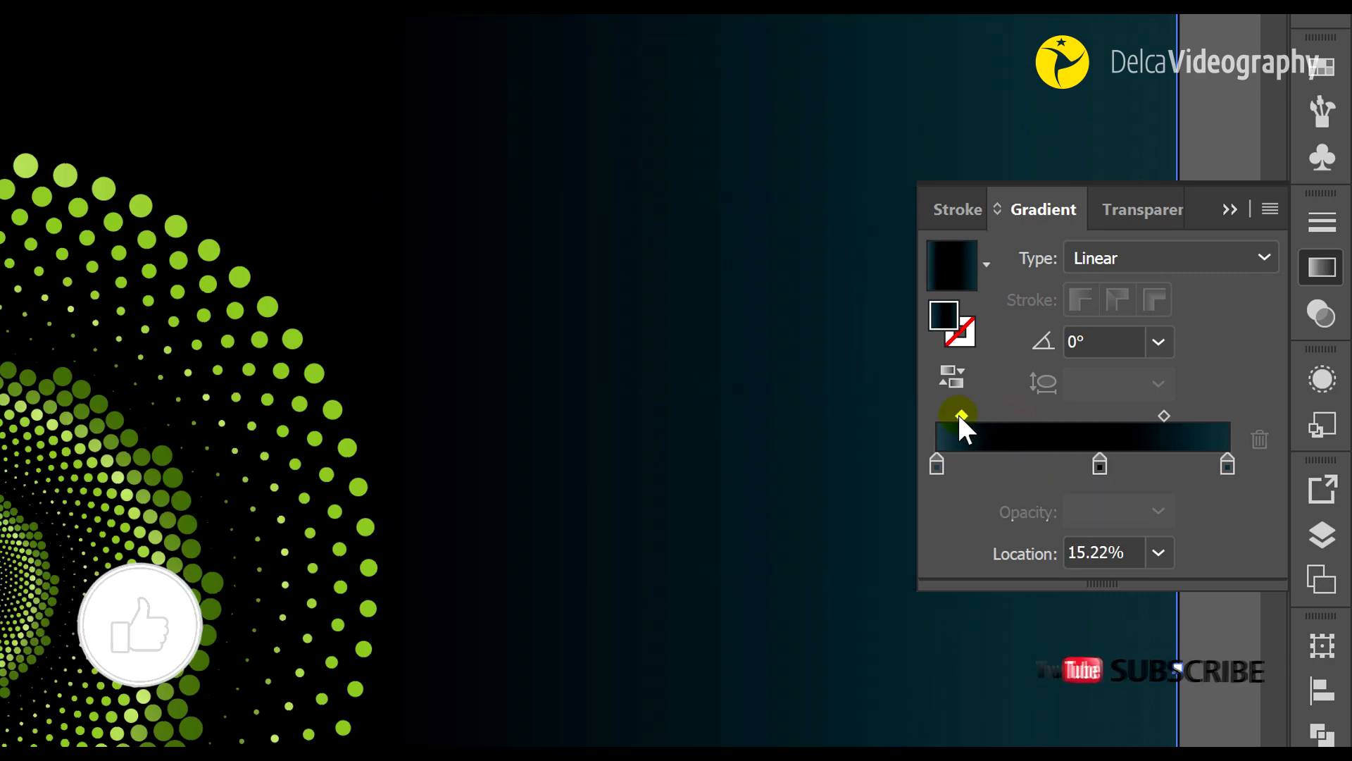
drag(1163, 416, 1212, 415)
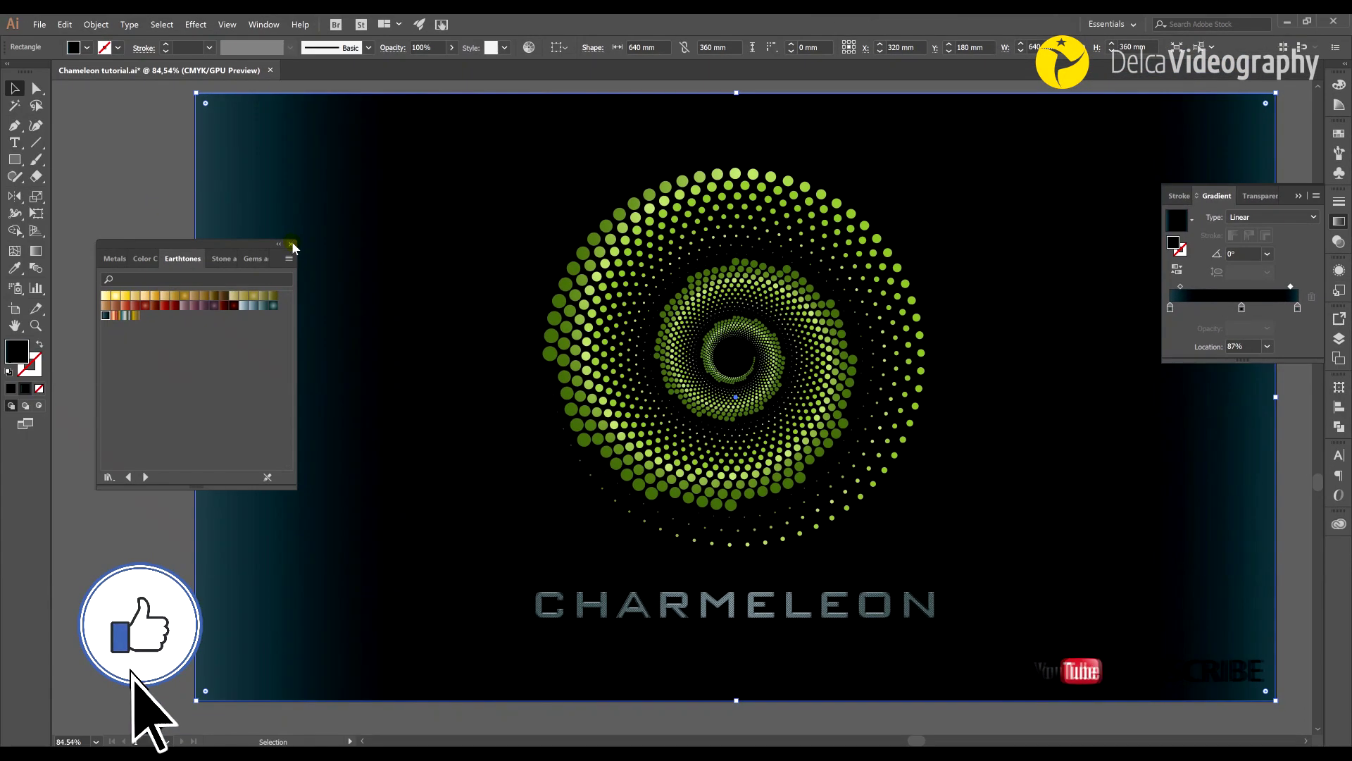
click(295, 245)
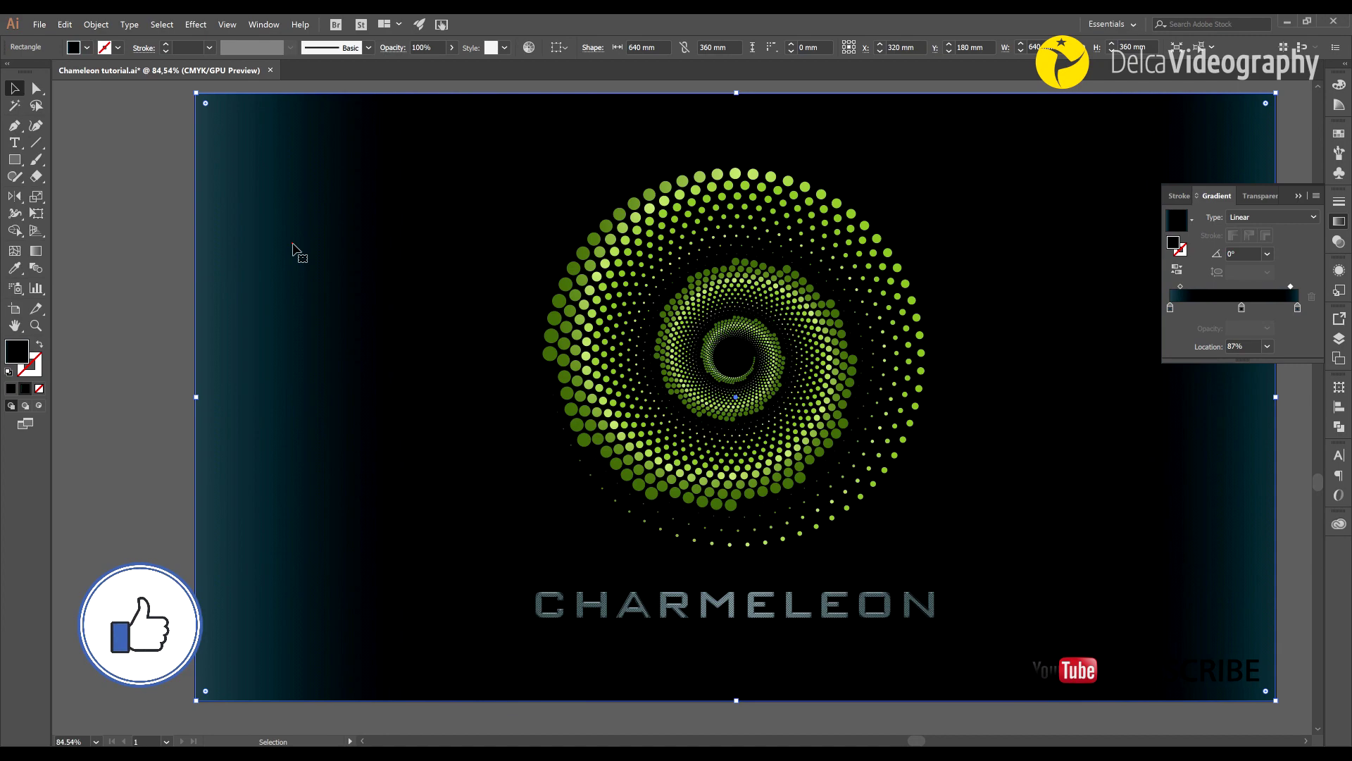